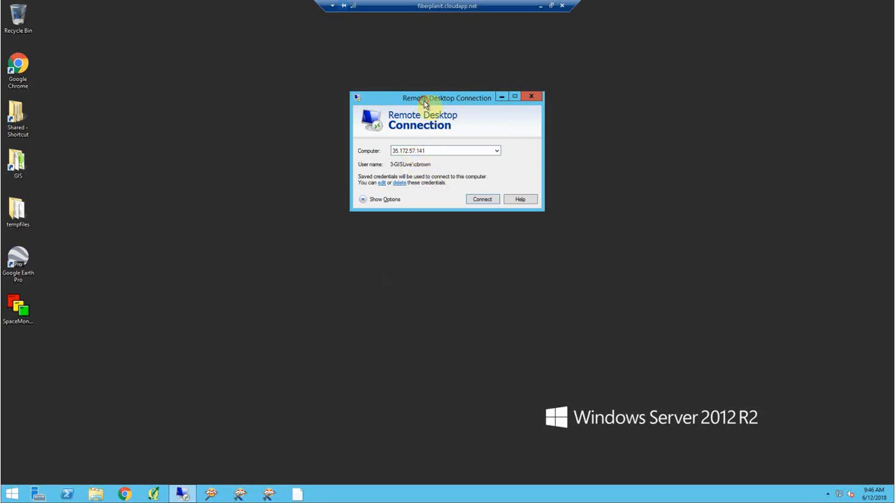
- Connect to the remote server TILSONPROC2 and log on with the account password
left_click_drag(424, 101, 435, 100)
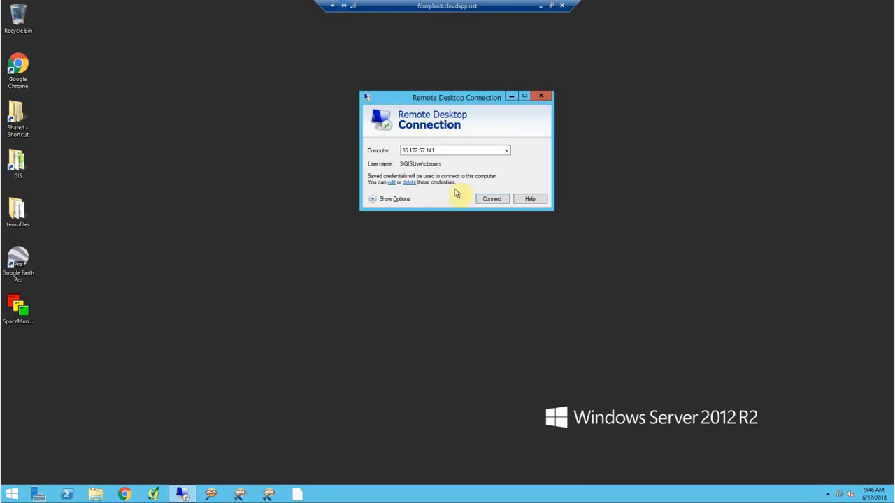
left_click(479, 201)
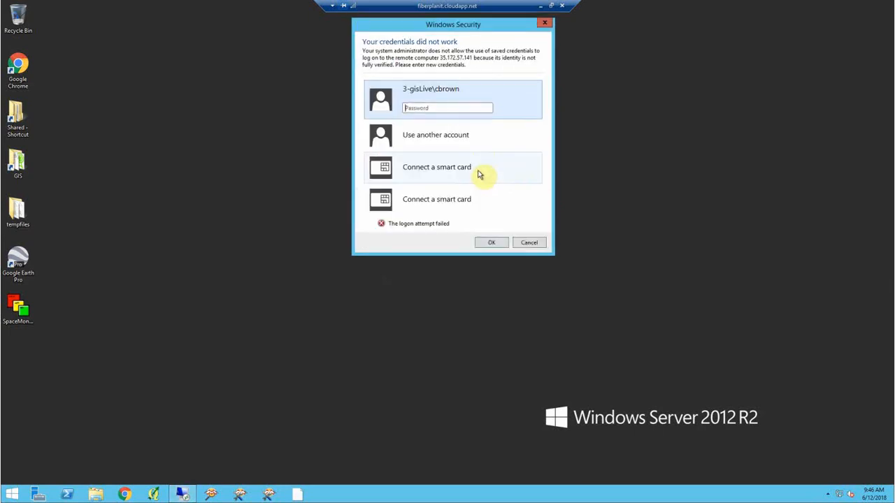
type("•")
key("Return")
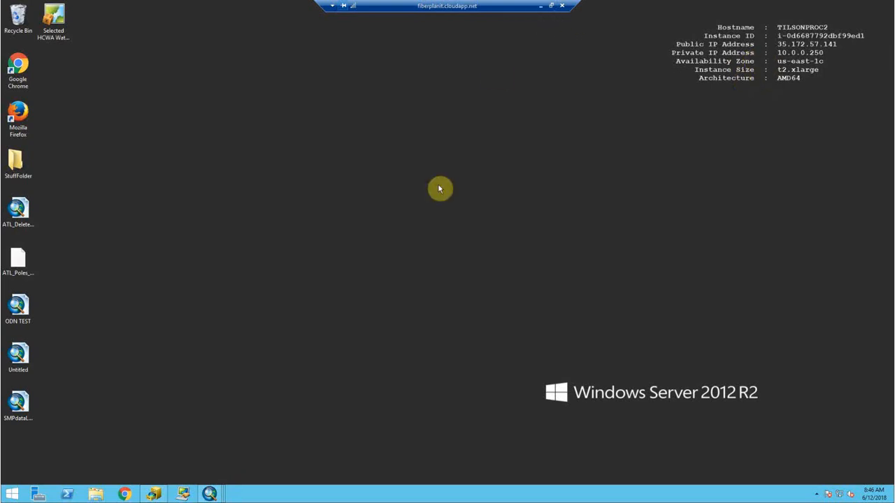
- Browse the tilson share (Z:) 01_Data folder, including SMP_ESRIStreetMapPremium, in File Explorer
left_click(96, 495)
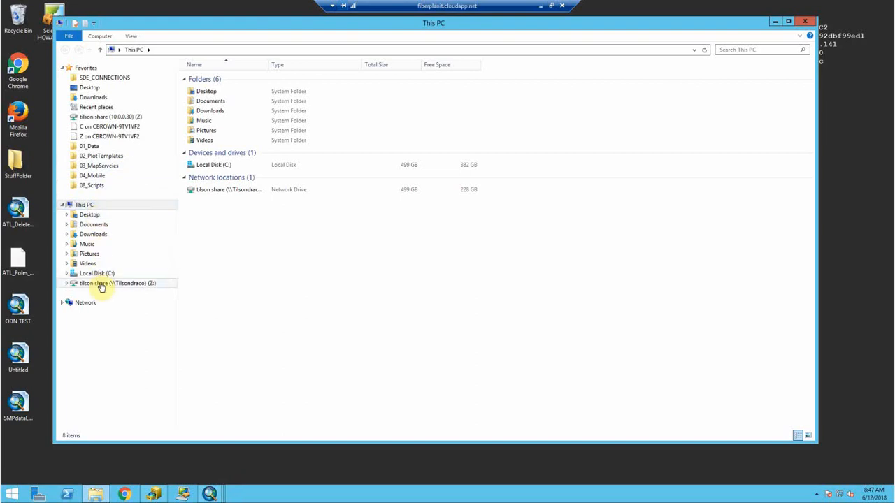
left_click(146, 289)
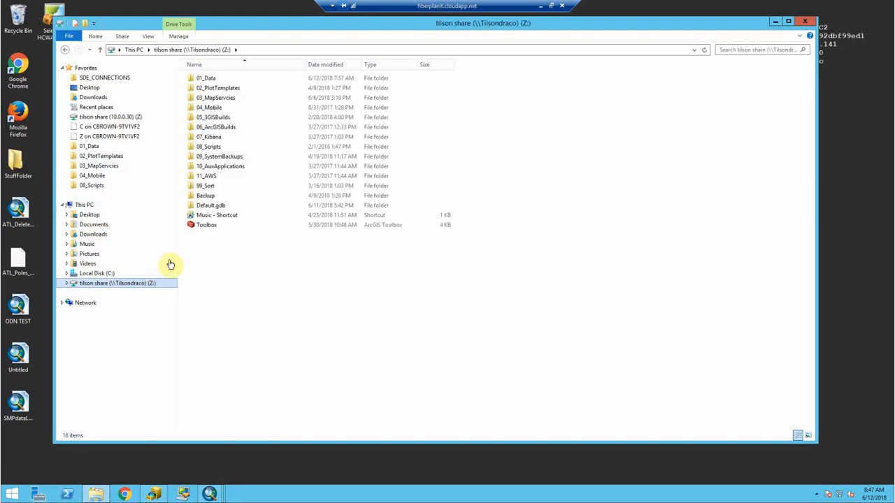
double_click(213, 80)
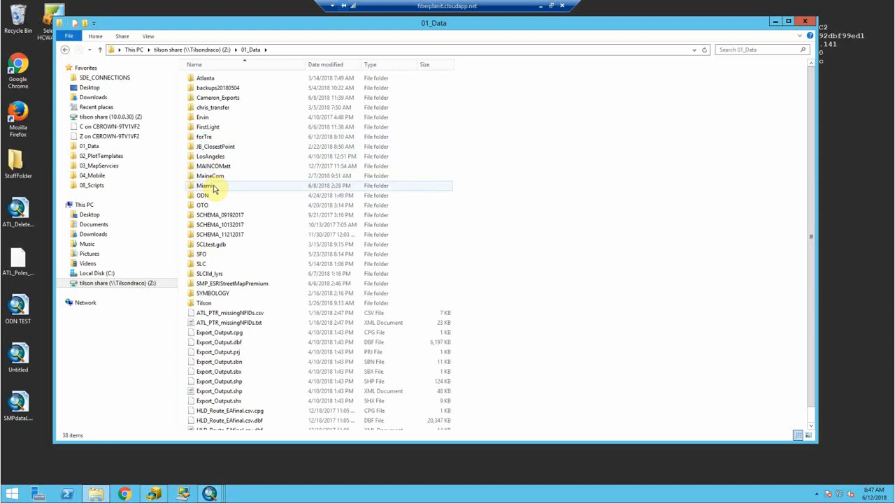
mouse_move(215, 189)
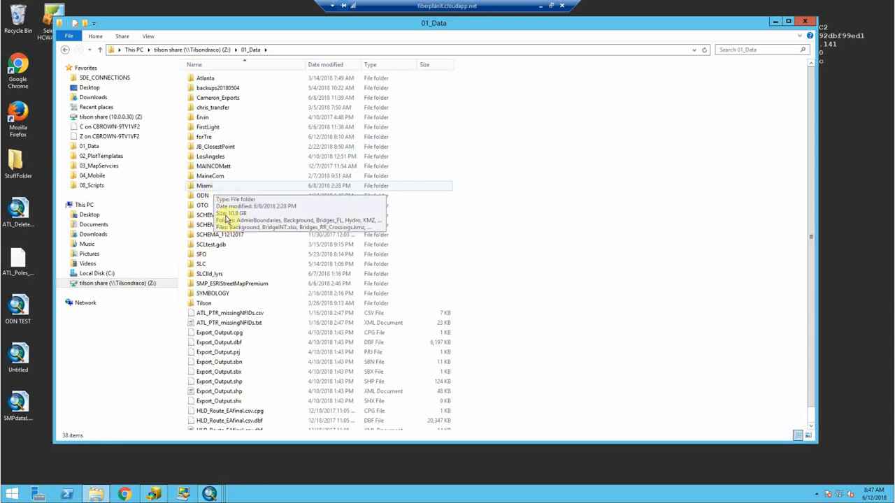
left_click(241, 287)
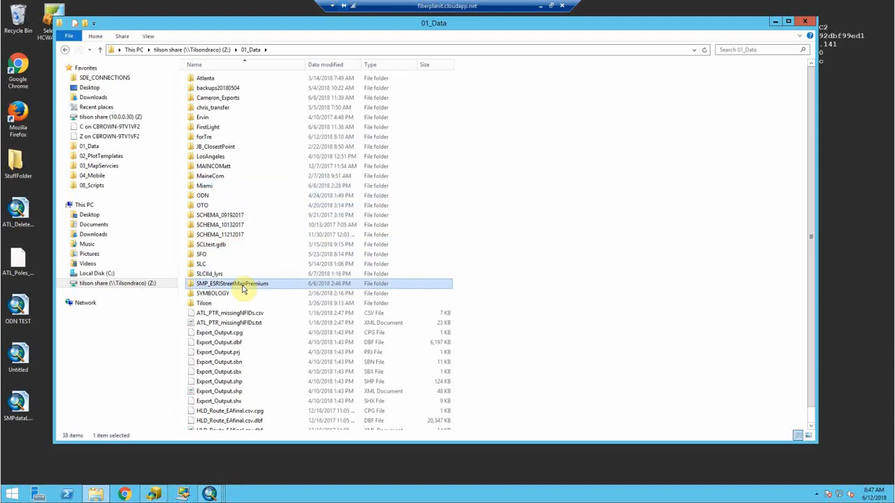
mouse_move(245, 292)
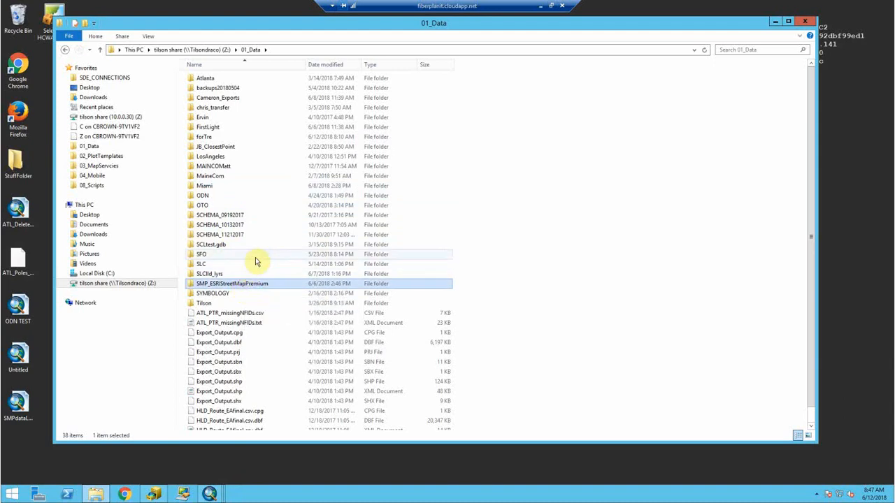
- Open FirstLight_OSP_Basemap_20180425 from Z:\02_PlotTemplates\FirstLight in ArcMap
left_click(192, 50)
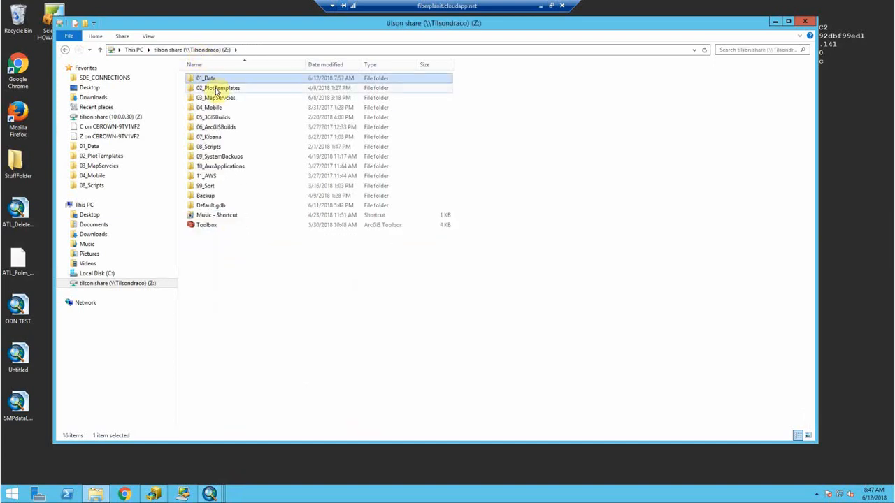
double_click(217, 89)
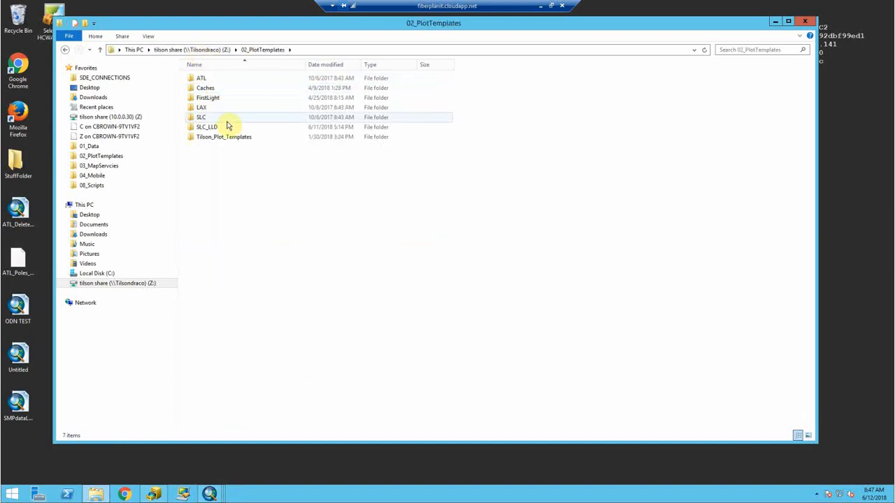
double_click(225, 79)
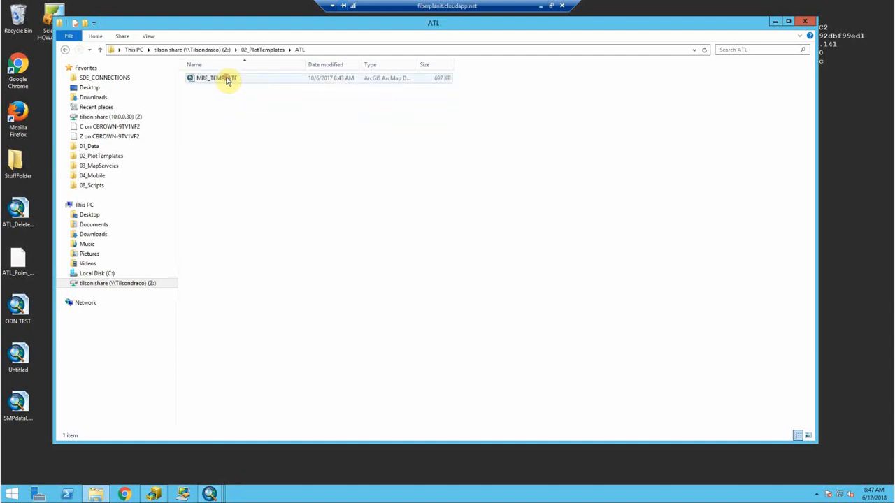
left_click(257, 50)
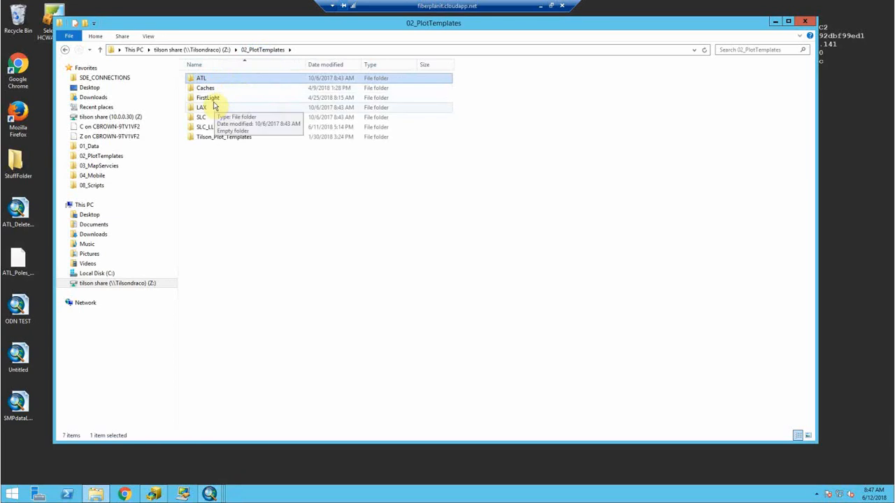
double_click(214, 98)
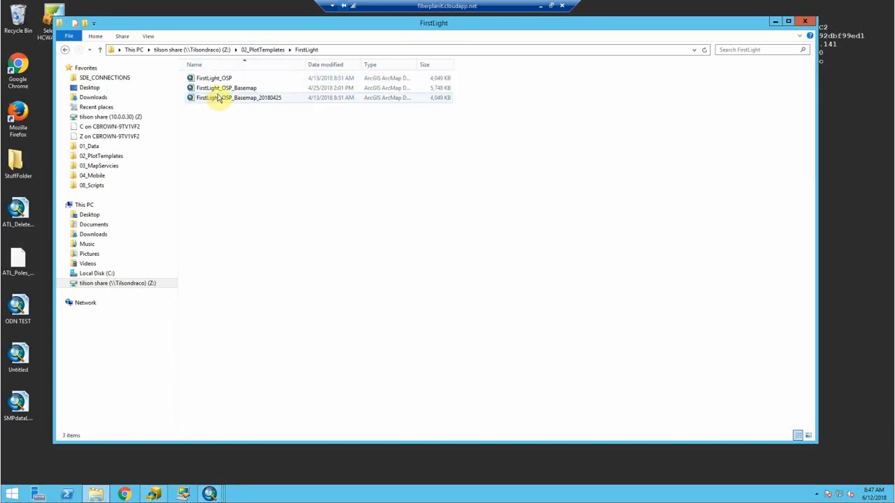
double_click(222, 97)
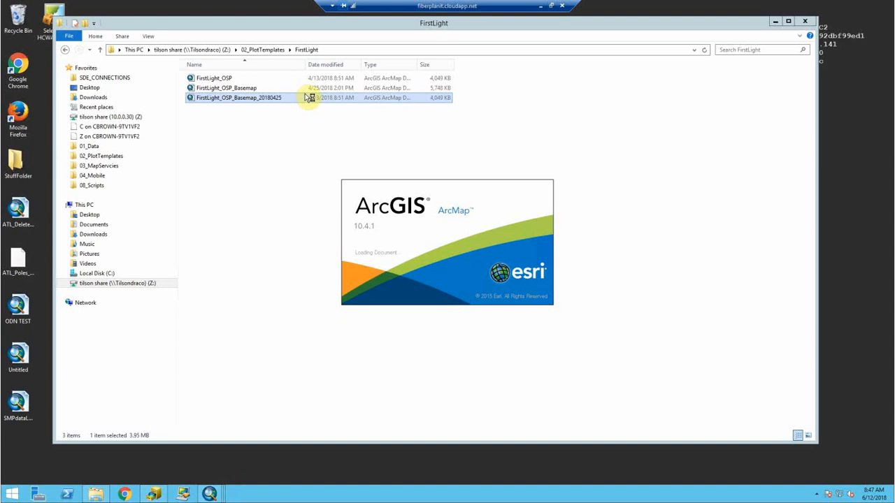
- View the whole FirstLight layout page in ArcMap, with File Explorer back at 02_PlotTemplates
left_click(255, 49)
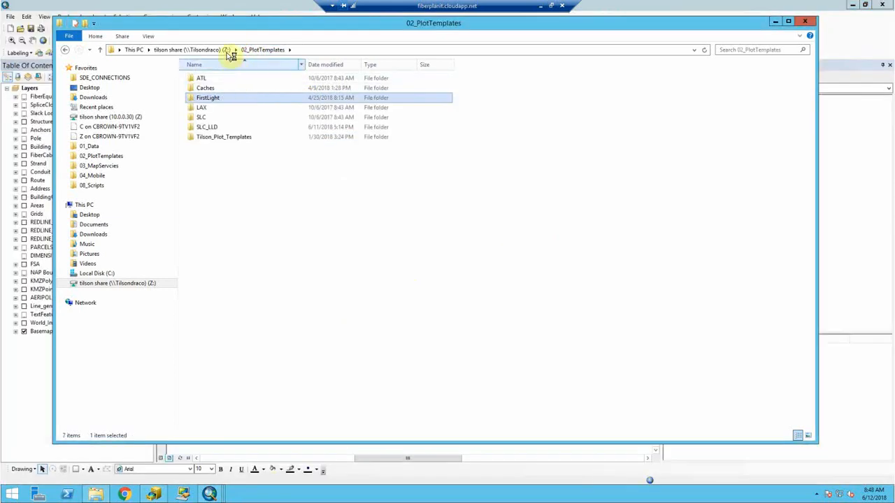
left_click(230, 17)
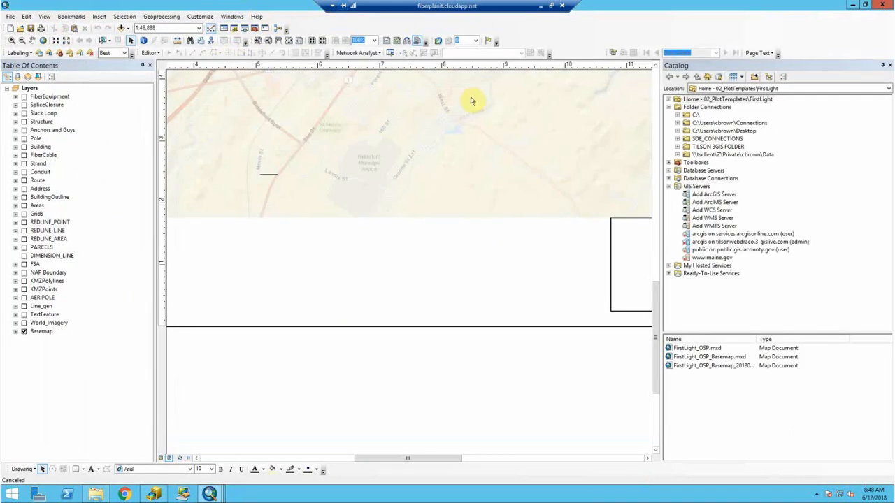
left_click(288, 40)
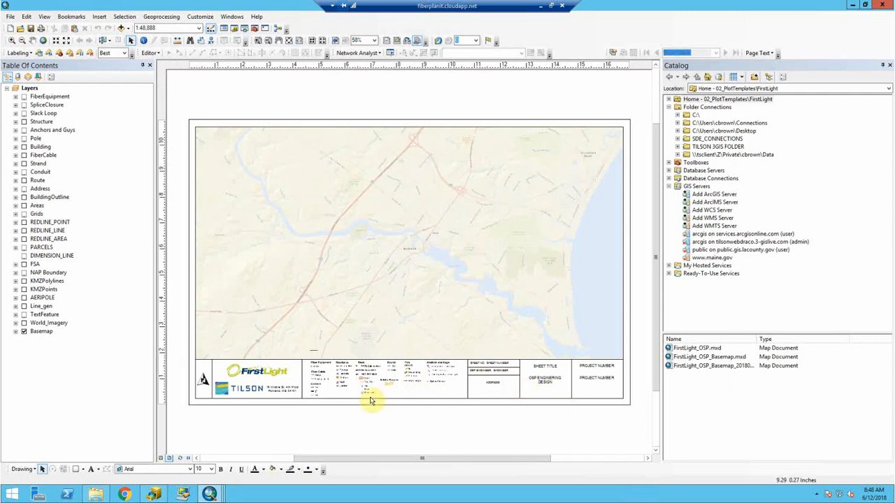
left_click(95, 494)
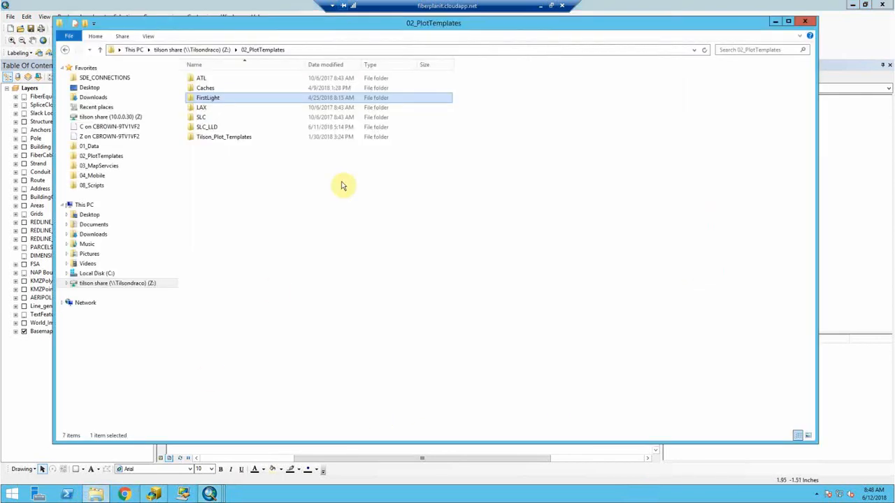
- Browse Z:\03_MapServcies, checking Tilsonatl_mxd and TilsonATL_FeatureSvc, and open SDE_CONNECTIONS
left_click(207, 49)
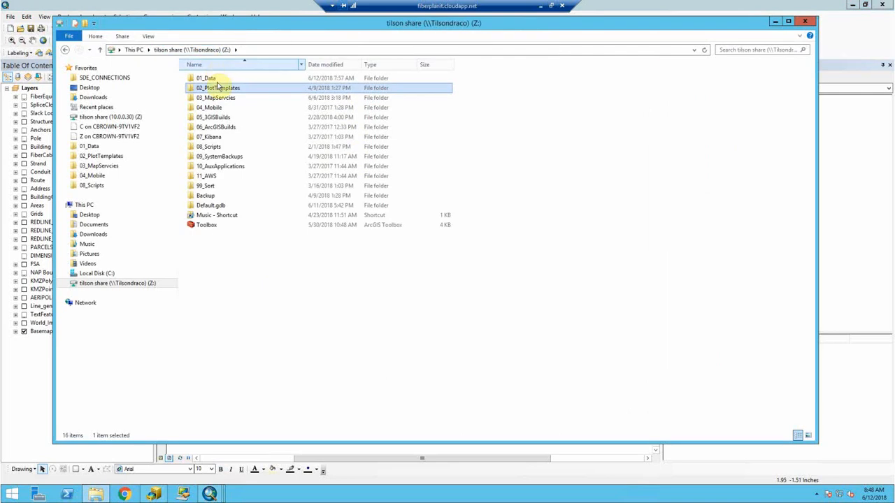
double_click(218, 98)
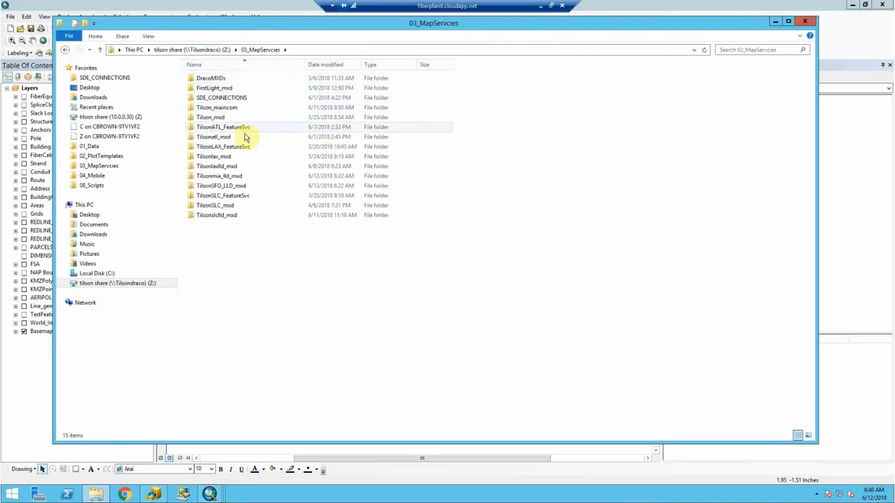
mouse_move(250, 159)
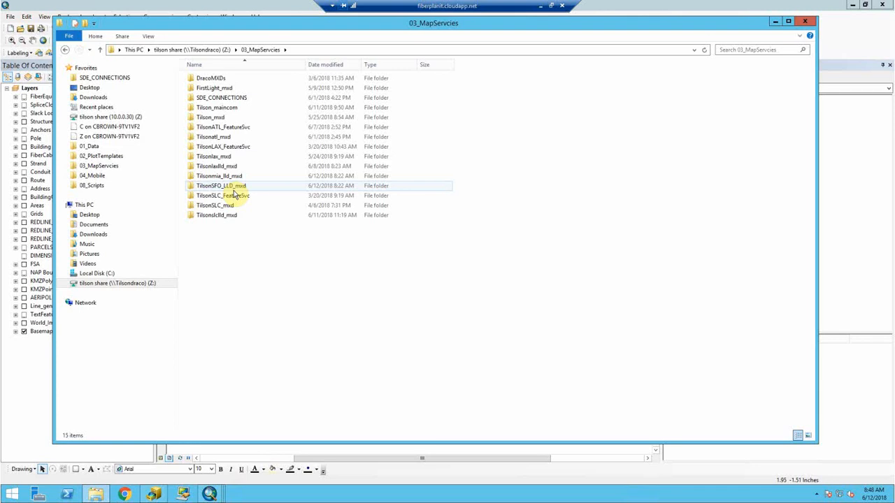
left_click(233, 137)
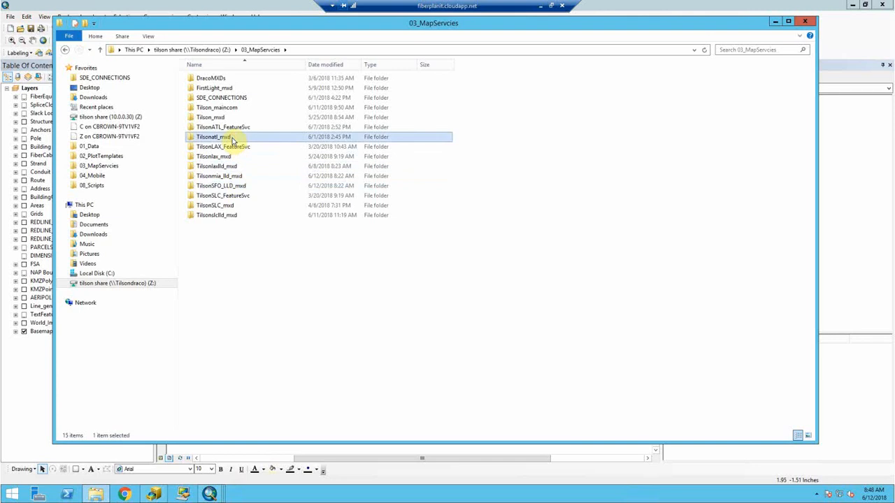
left_click(232, 129)
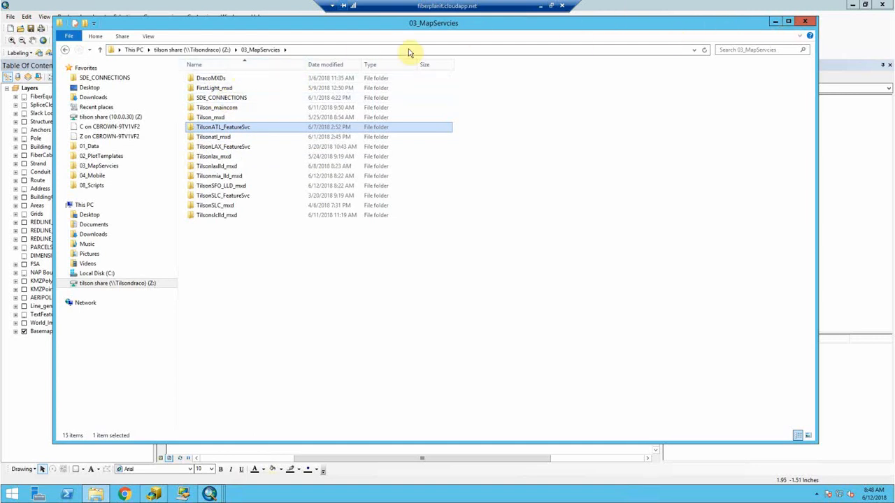
left_click(233, 100)
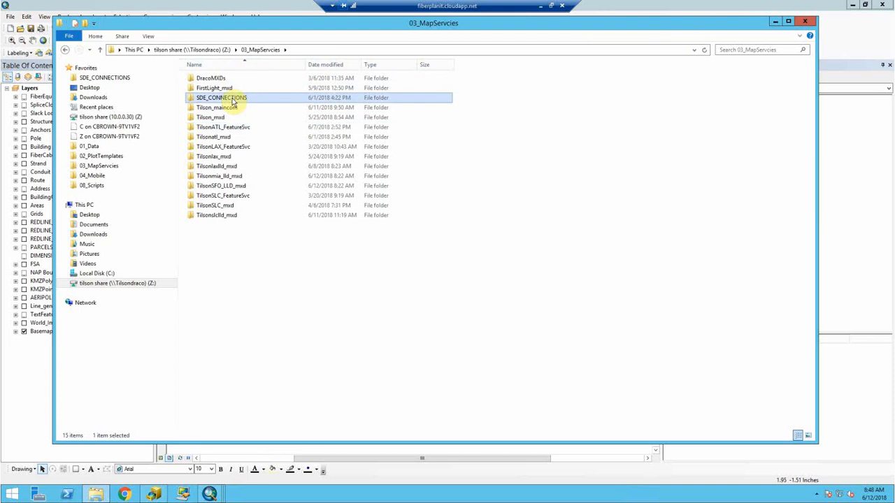
double_click(233, 99)
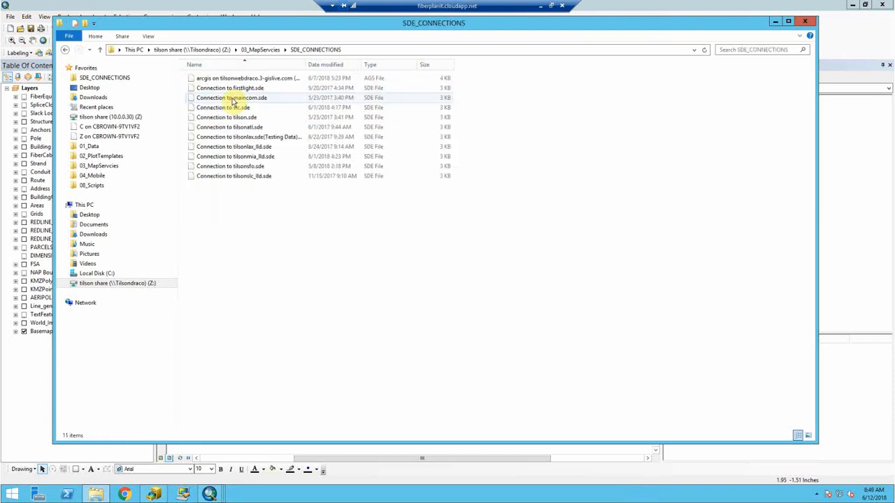
- Review the connection files, jump to 01_Data, and minimize File Explorer
left_click_drag(256, 198, 240, 90)
left_click(259, 208)
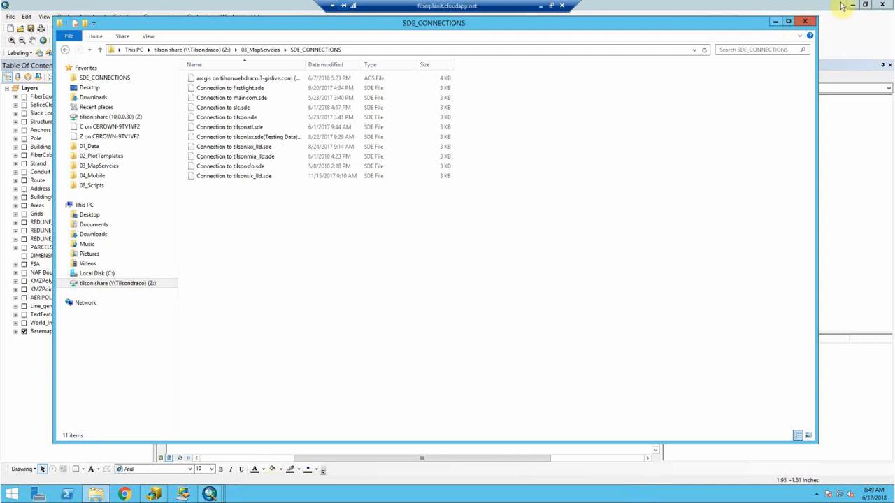
left_click(89, 146)
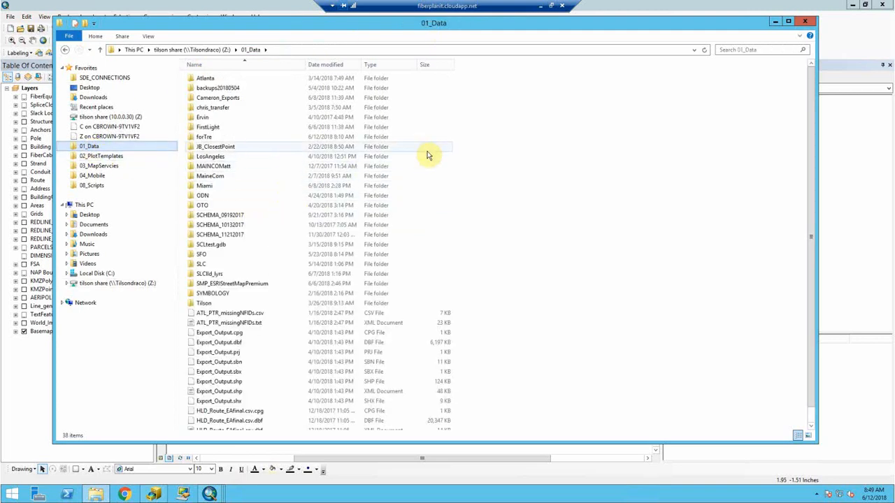
left_click(775, 25)
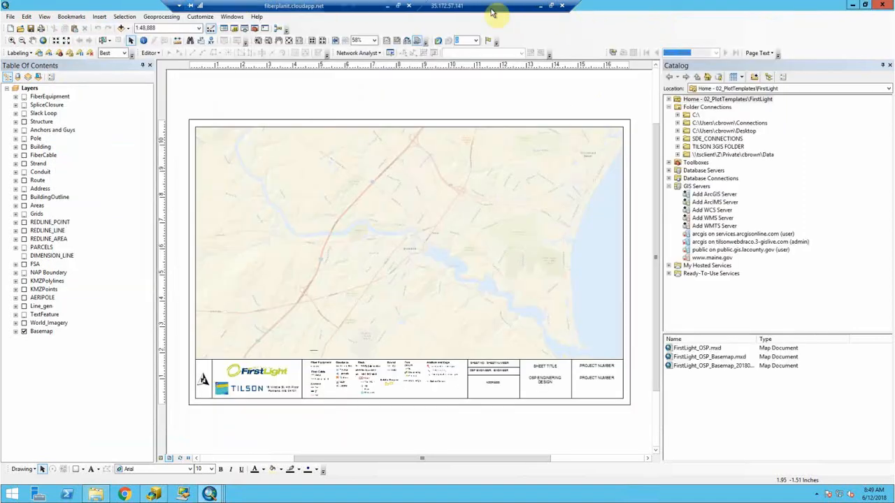
- Minimize the remote session and browse the local FiberPlanIT_Storage drive
left_click(541, 6)
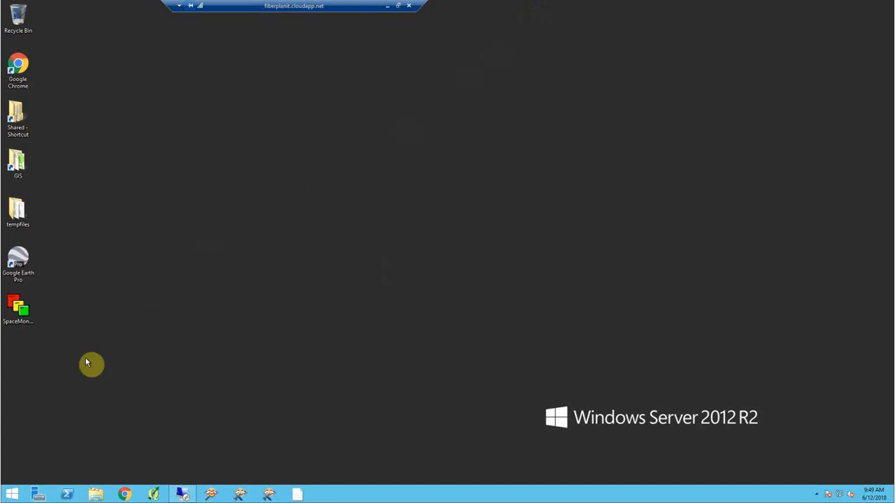
left_click(96, 494)
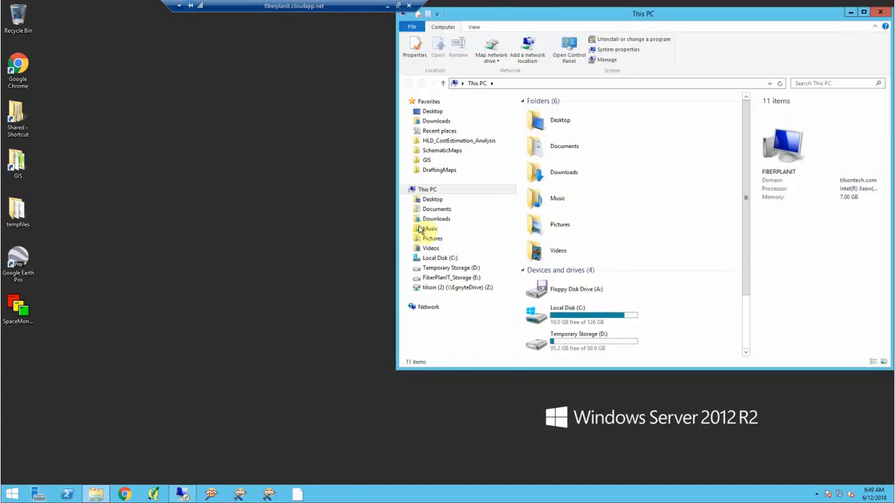
left_click(454, 278)
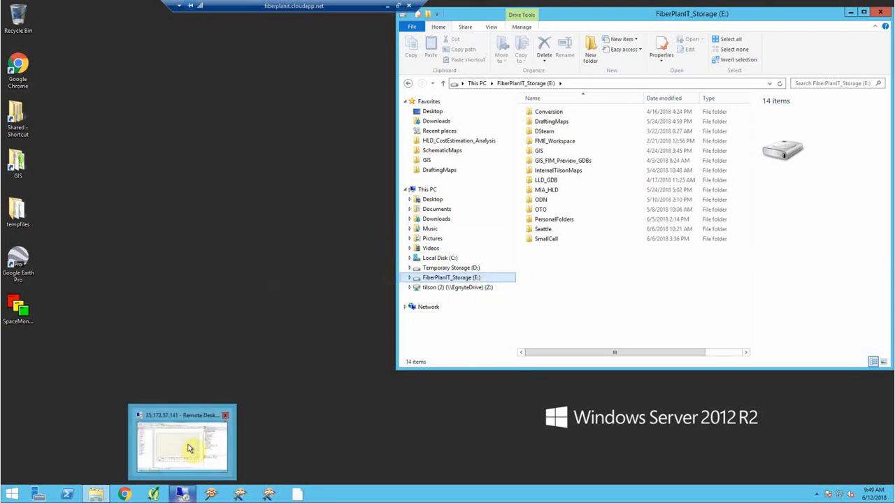
- Switch to the second remote session and bring up the Untitled ArcMap map with Water Mains
left_click(187, 485)
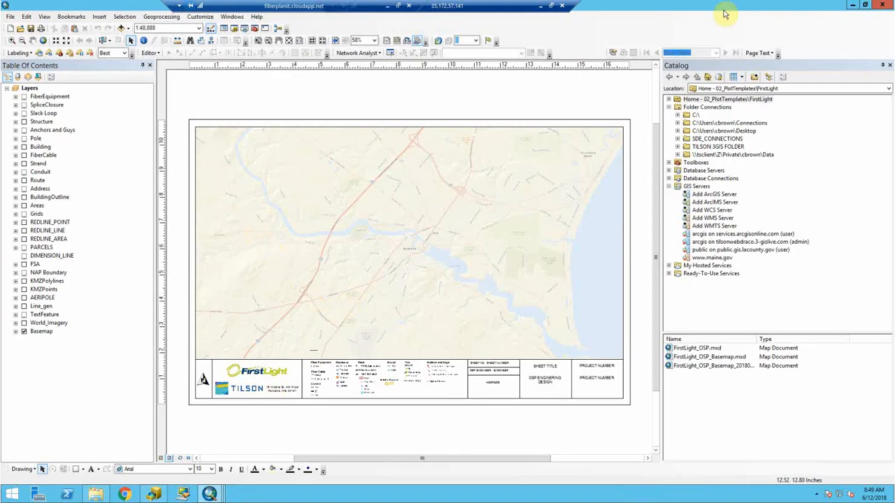
left_click(852, 5)
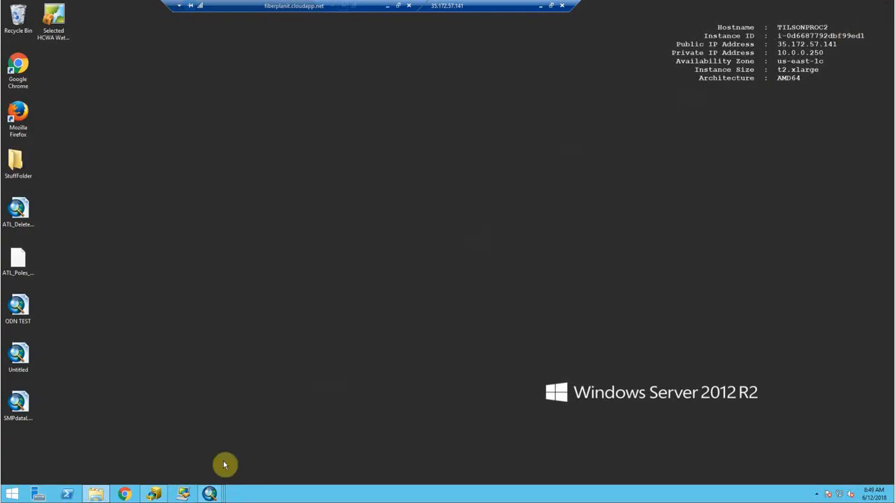
mouse_move(159, 494)
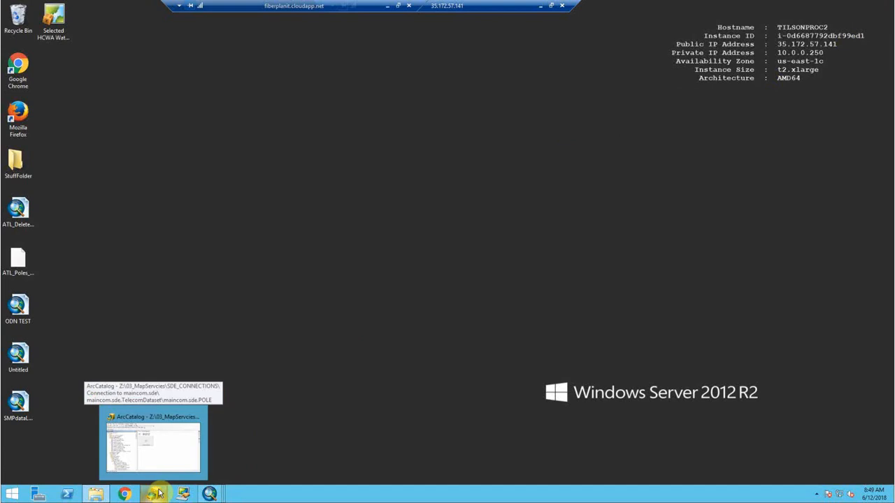
mouse_move(212, 493)
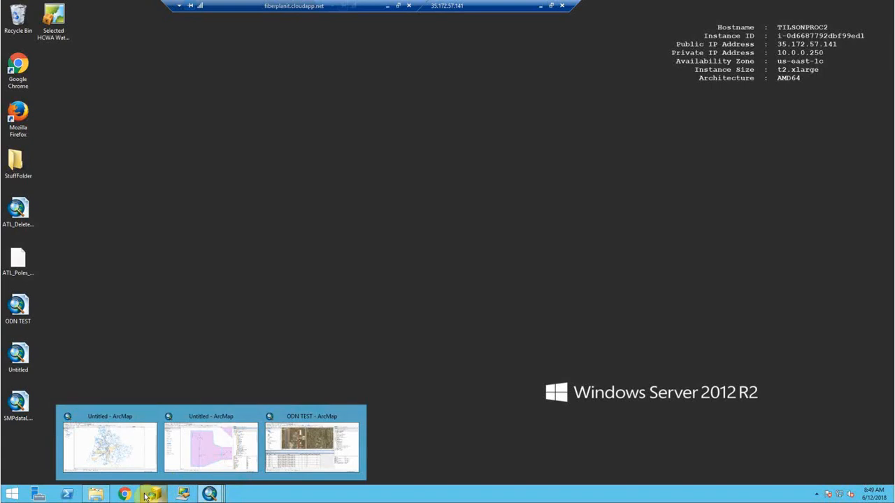
left_click(110, 442)
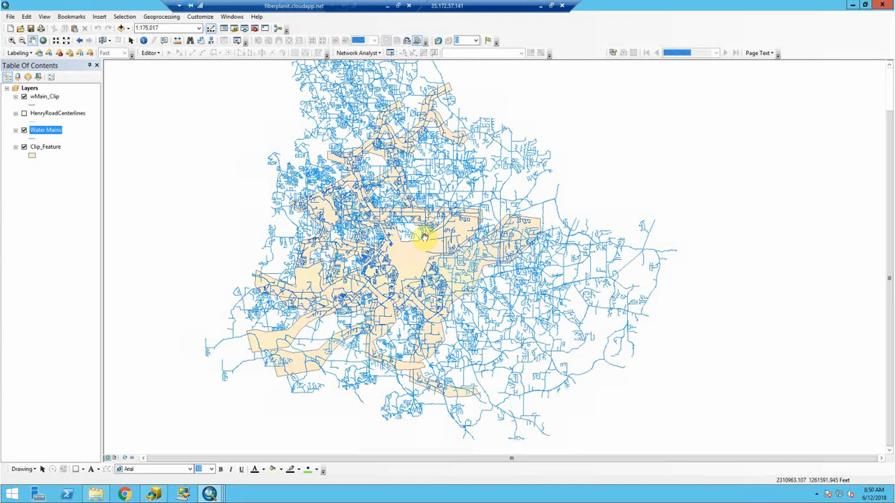
- Hide wMain_Clip and Clip_Feature, then show the Catalog window at the Home folder
left_click(25, 96)
left_click(24, 147)
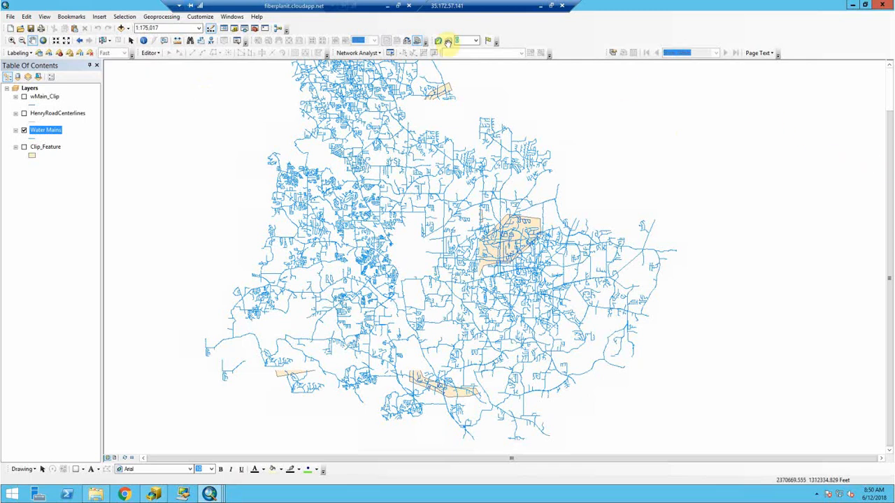
left_click(240, 30)
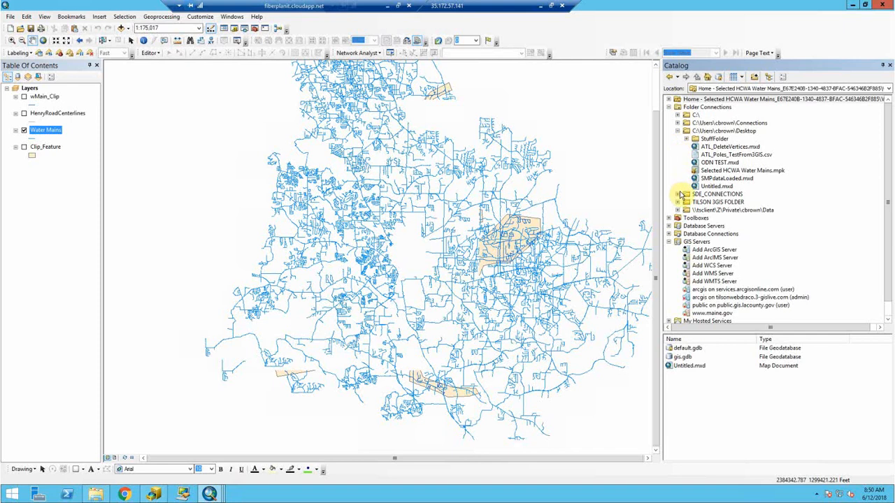
left_click(677, 130)
left_click(702, 101)
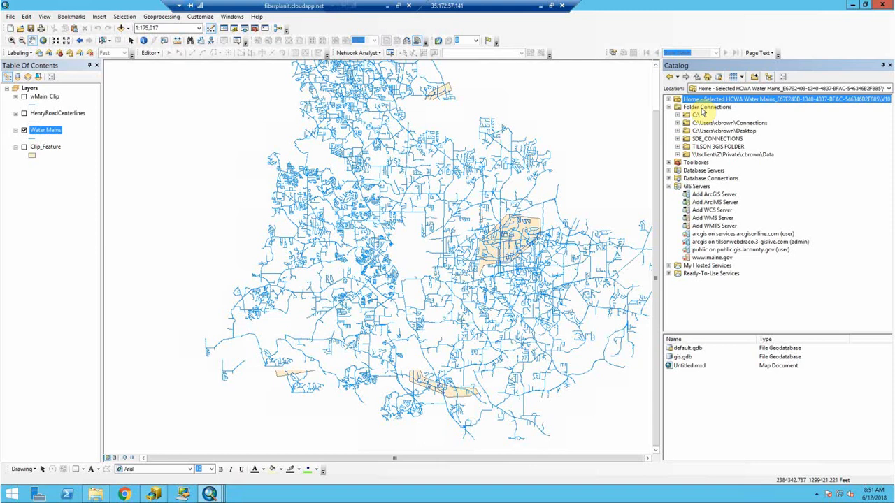
right_click(702, 110)
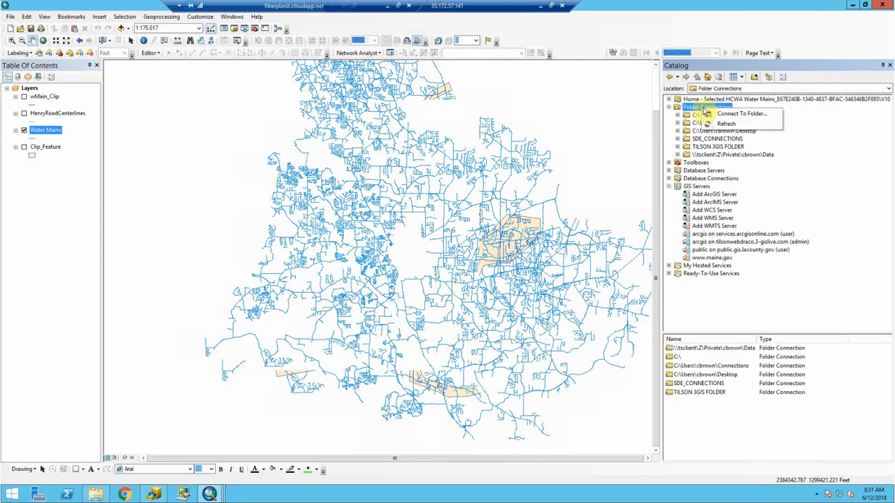
left_click(717, 115)
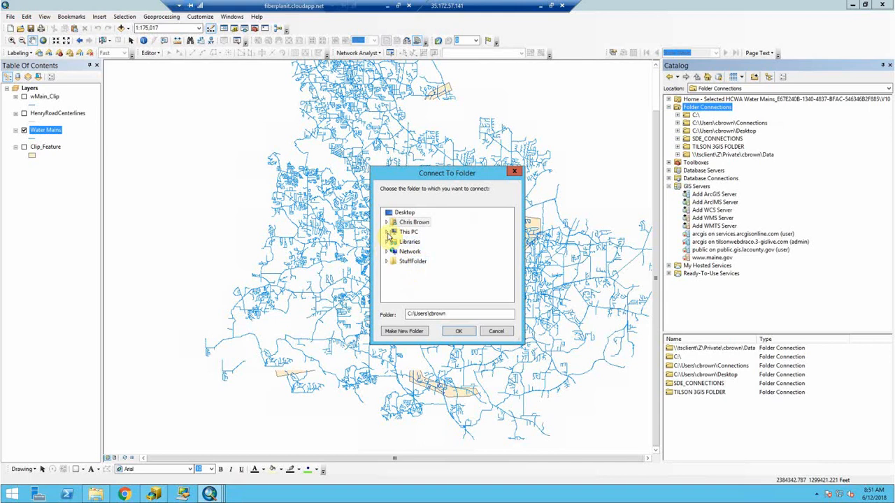
left_click(386, 232)
left_click(391, 290)
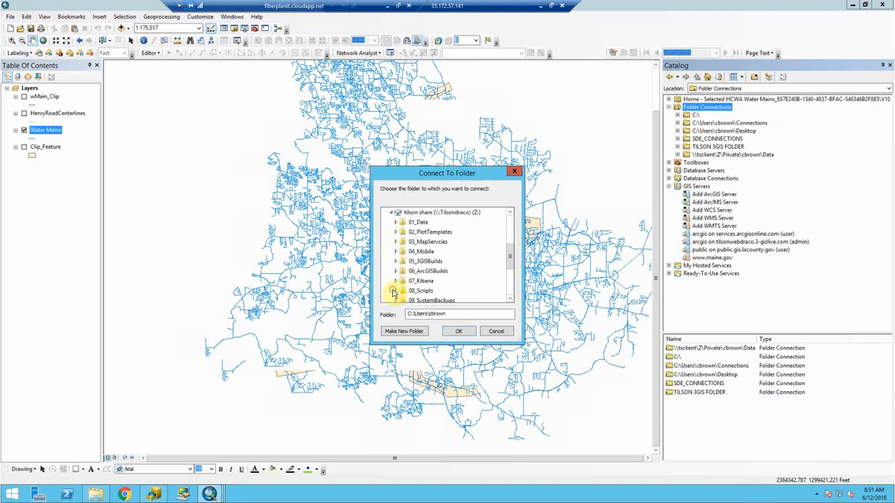
left_click(395, 242)
left_click(426, 241)
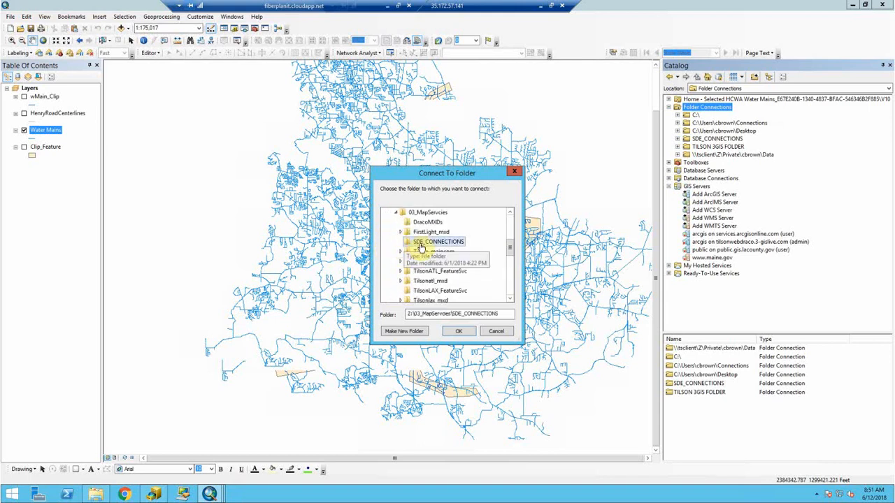
left_click(491, 334)
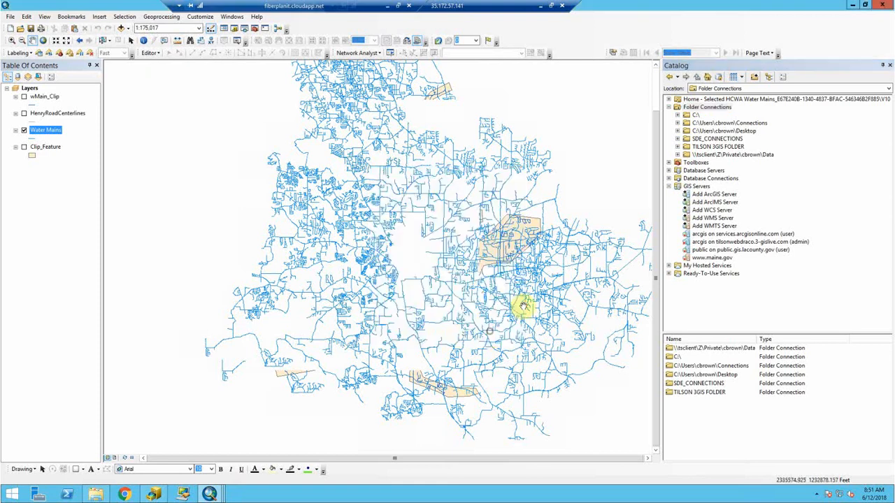
left_click(699, 142)
- Expand SDE_CONNECTIONS, inspect tilsonmia_lld.sde, then select the tilsonatl.sde connection
left_click(677, 138)
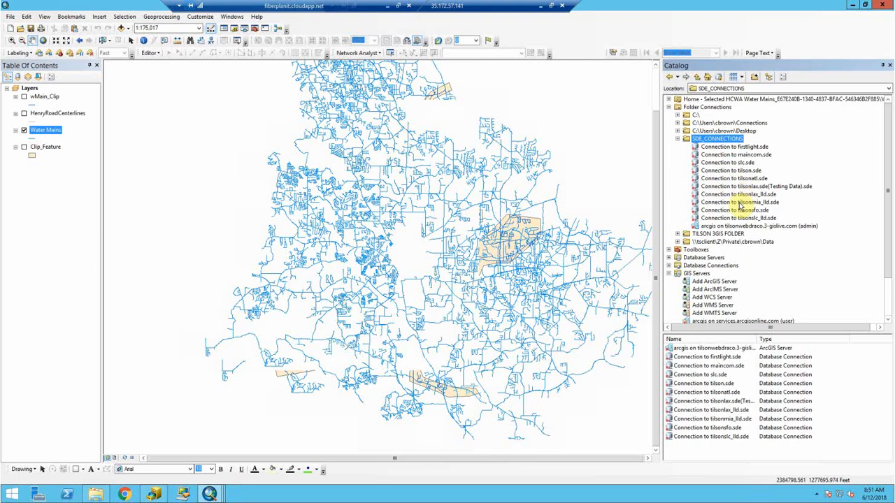
left_click(740, 202)
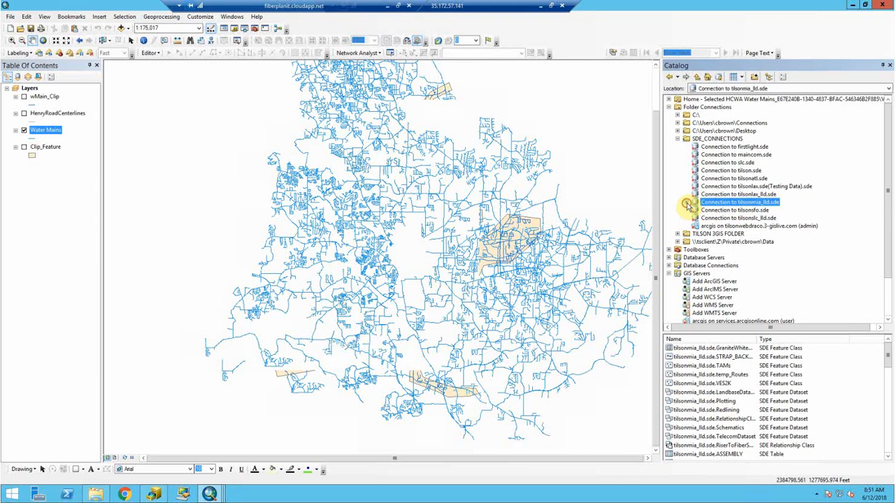
left_click(687, 202)
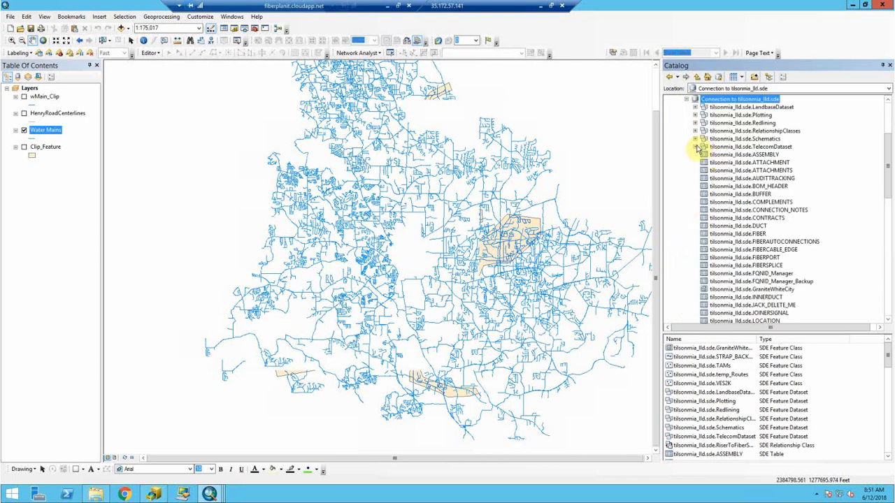
left_click(686, 99)
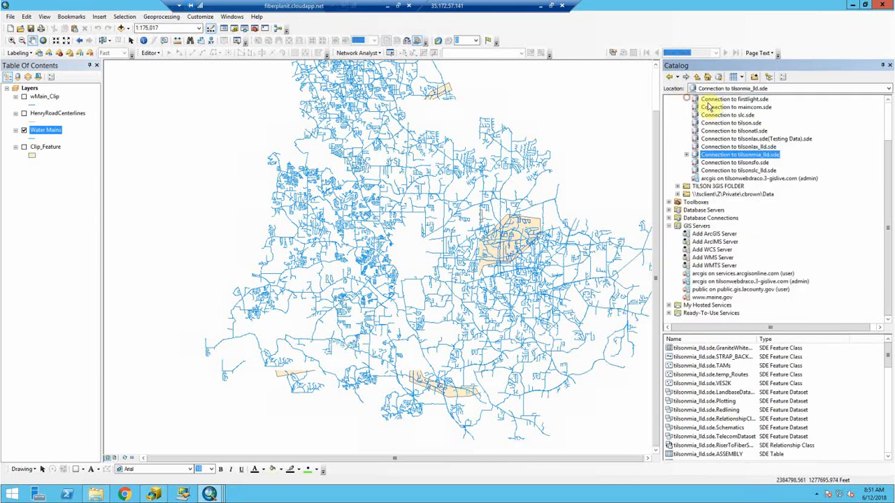
left_click(740, 131)
- Expand tilsonatl.sde and browse LandbaseDataset, Plotting, RelationshipClasses, Schematics and Redlining
left_click(686, 131)
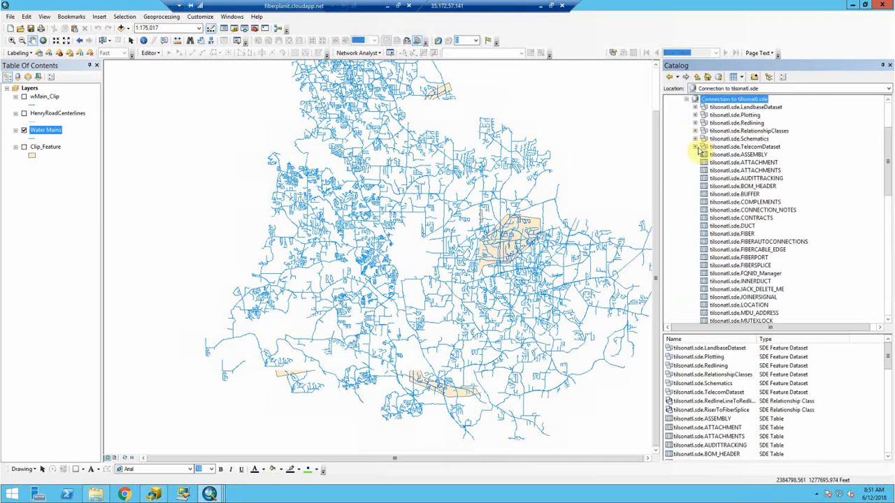
left_click(695, 147)
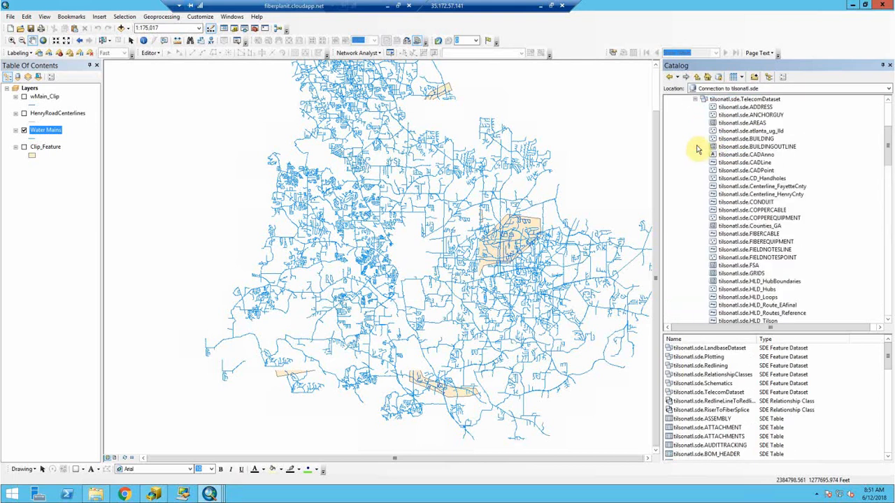
left_click(696, 100)
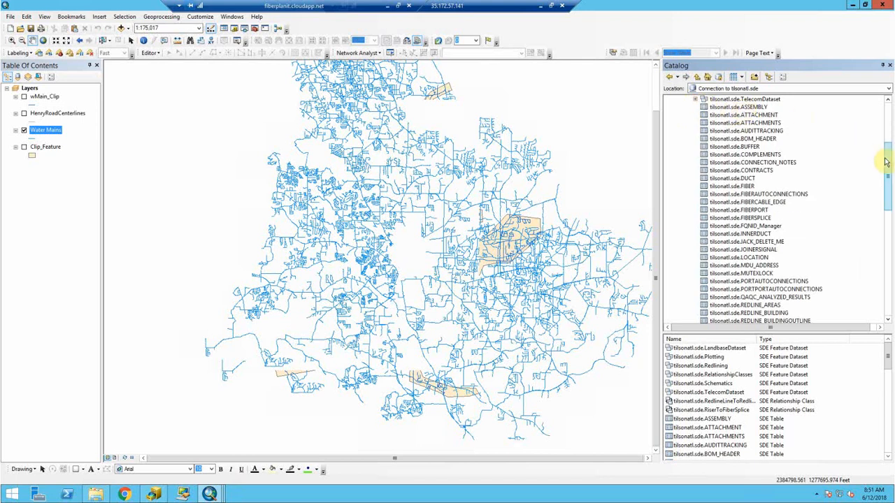
left_click_drag(887, 160, 822, 132)
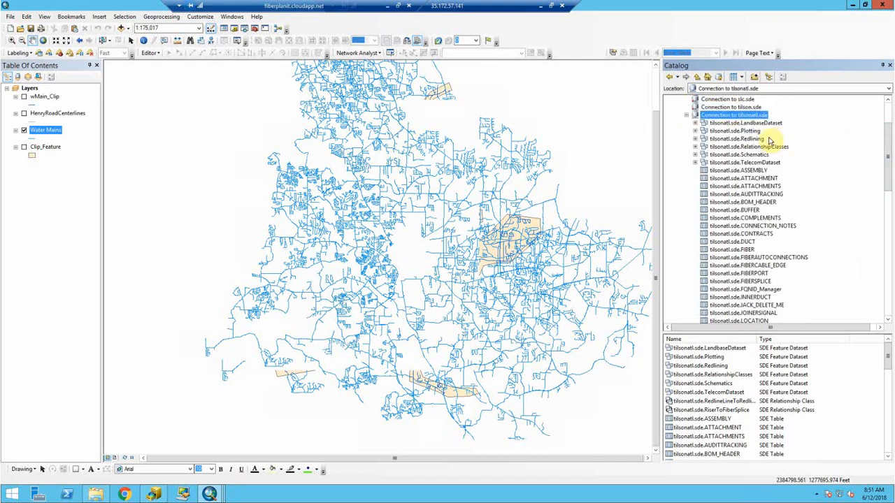
left_click(766, 126)
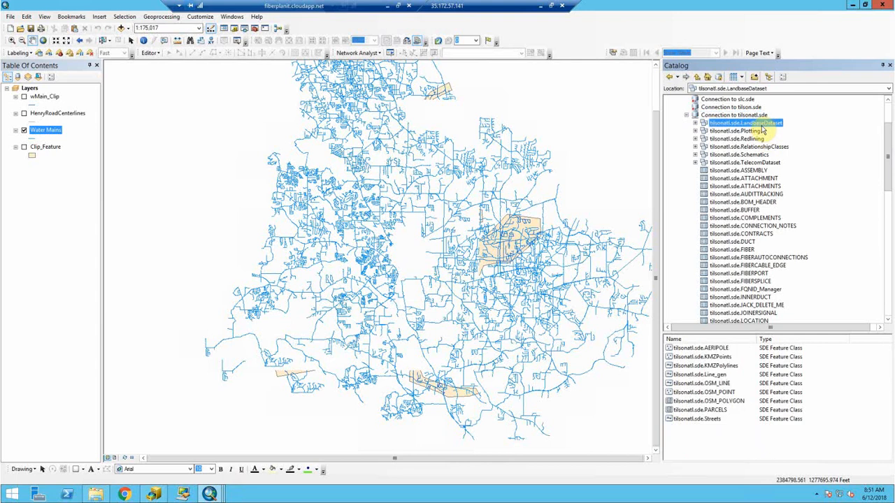
left_click(755, 131)
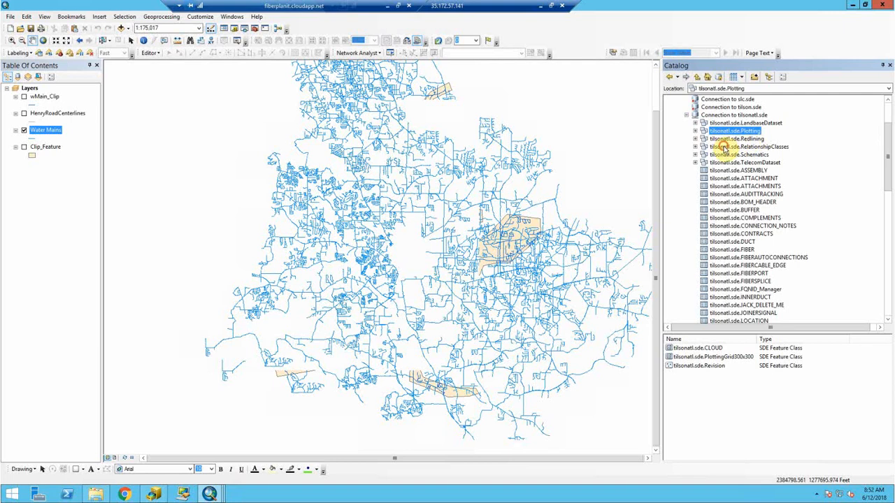
left_click(725, 147)
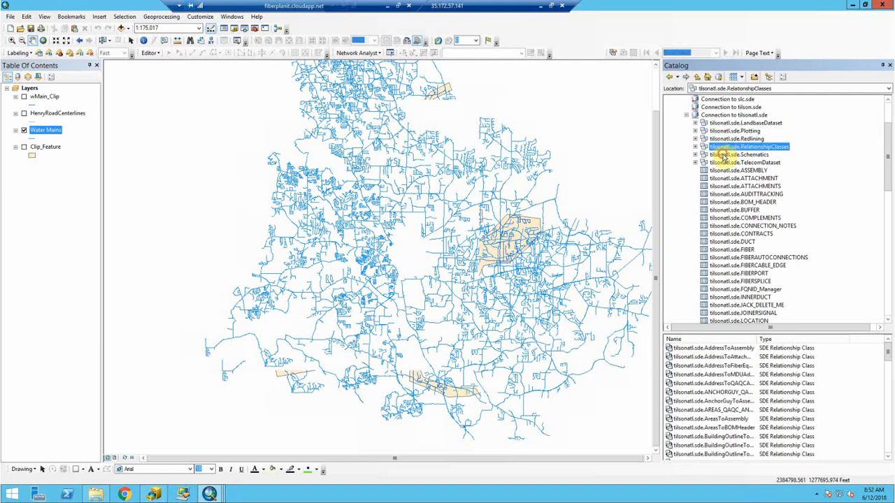
left_click(724, 155)
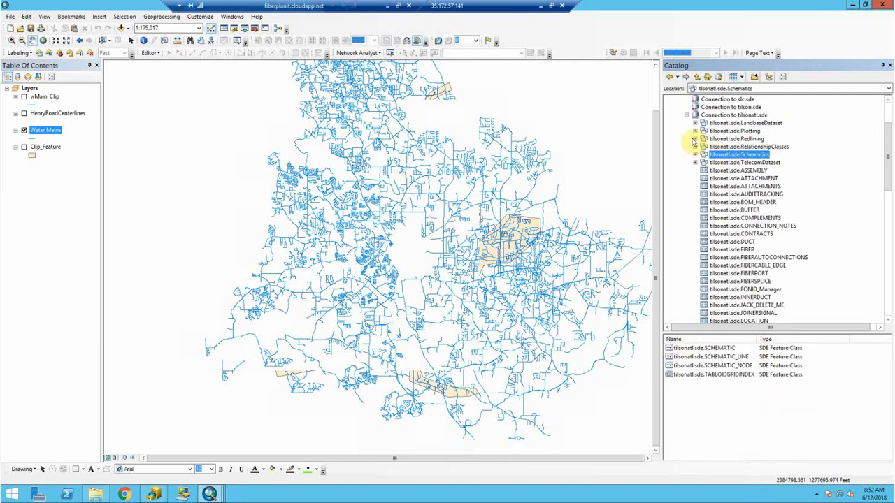
left_click(694, 138)
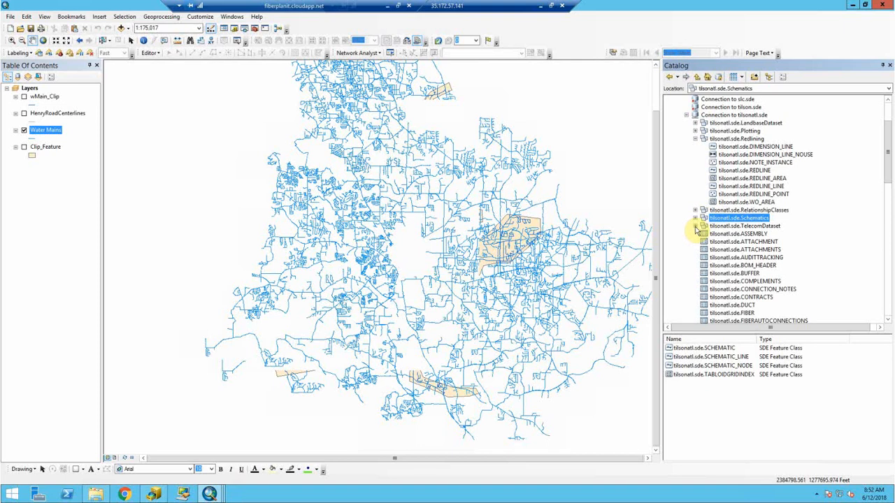
- Preview the FIBERCABLE, FIBEREQUIPMENT, SB_Sites and Poles_Fulcrum feature classes
left_click(695, 226)
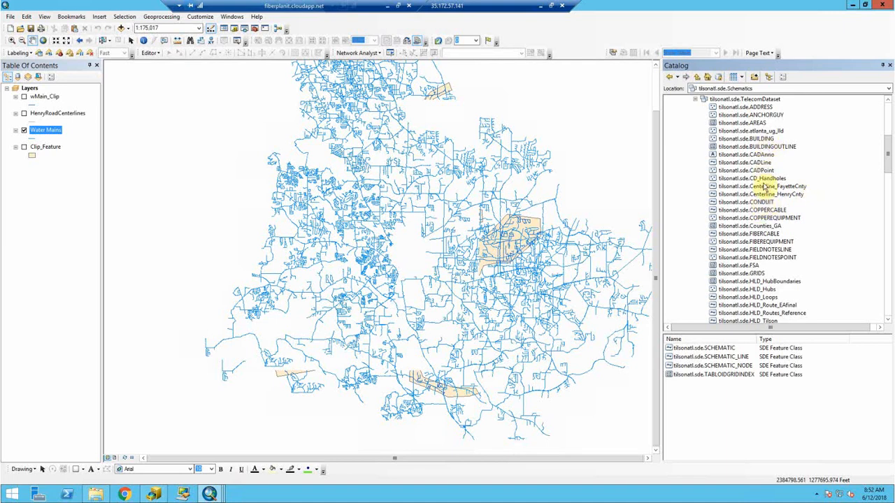
left_click(749, 232)
left_click(751, 241)
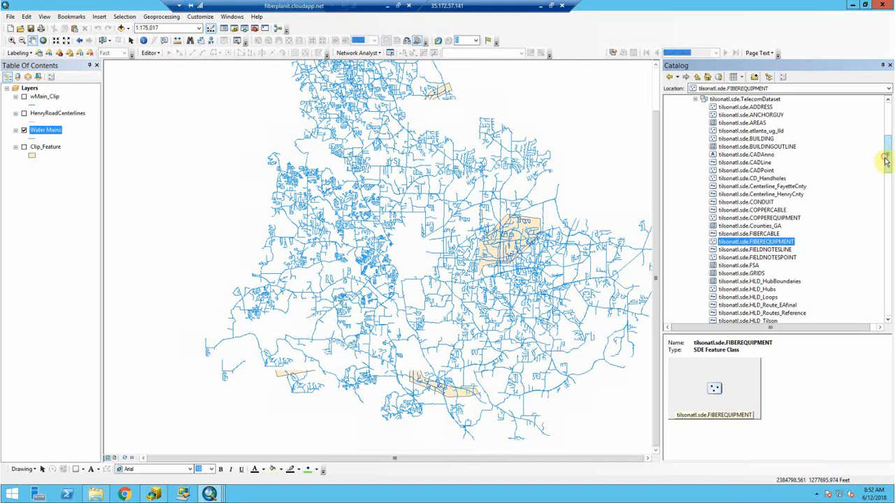
left_click_drag(885, 161, 873, 204)
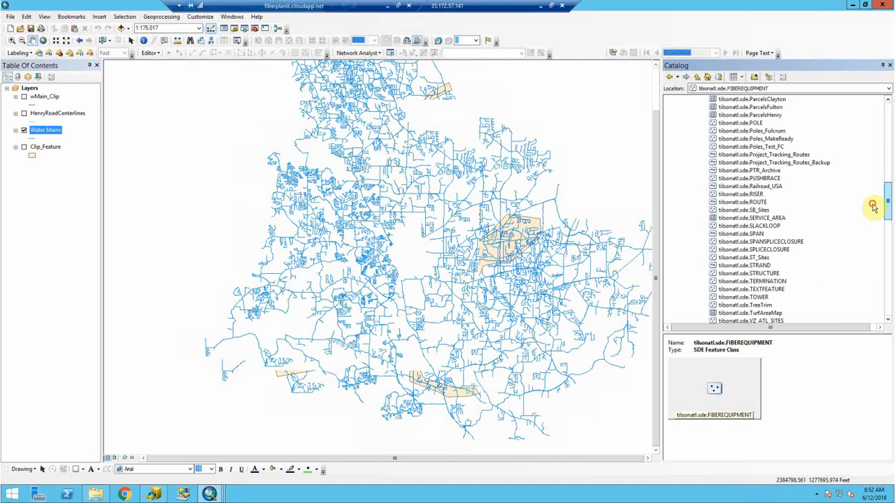
left_click(747, 210)
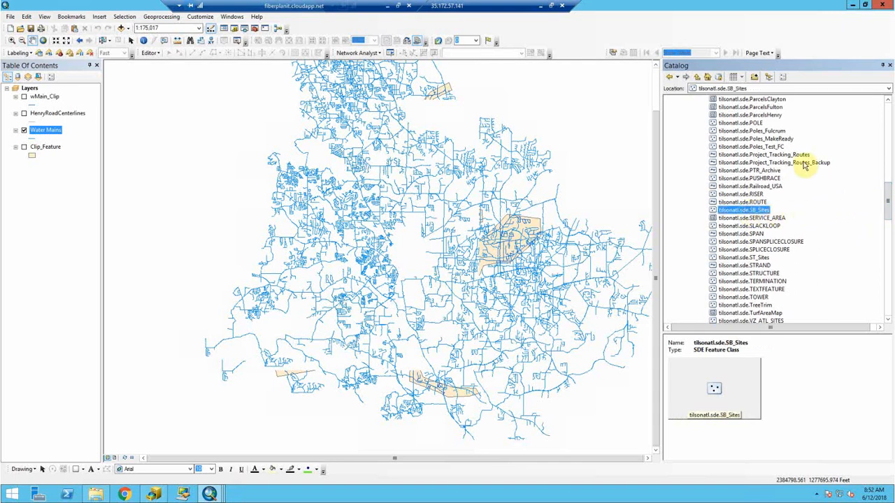
left_click(767, 131)
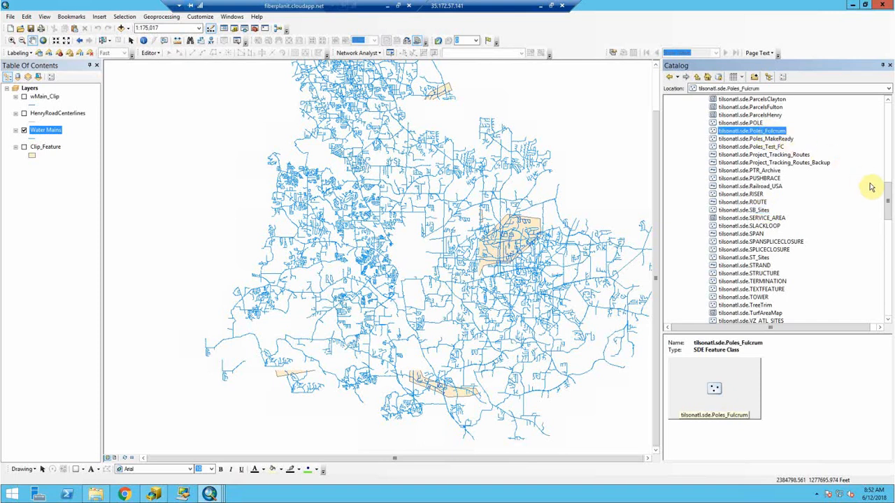
- Scroll the Catalog tree back up and select tilsonatl.sde.TelecomDataset
left_click_drag(886, 189, 887, 175)
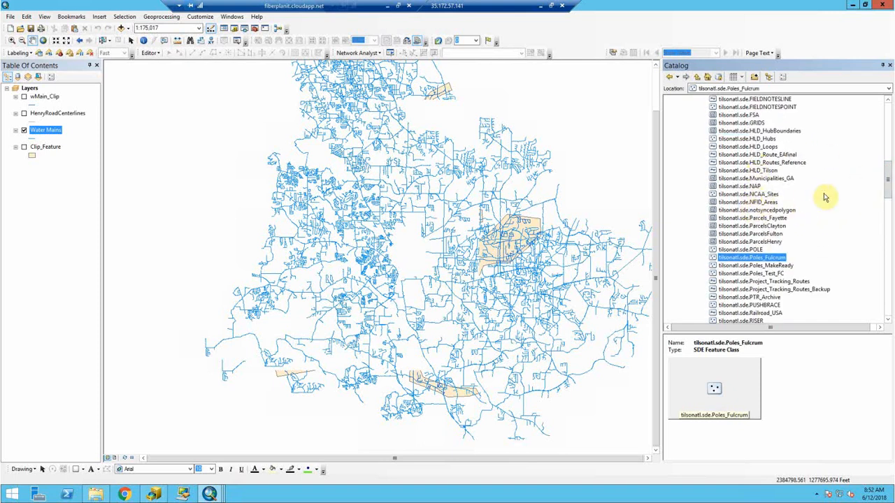
scroll(888, 166, "up", 2)
left_click_drag(888, 166, 889, 139)
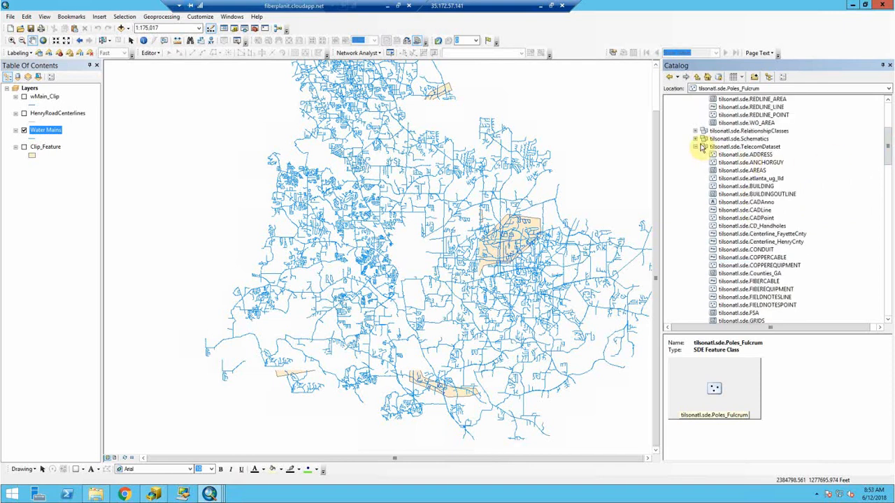
left_click(738, 149)
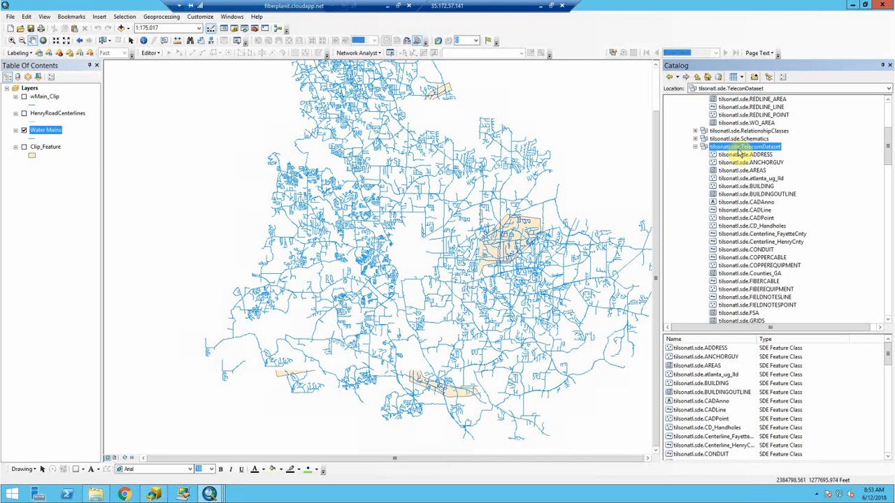
- Launch Import > Feature Class (multiple) with TelecomDataset as the output geodatabase
right_click(735, 145)
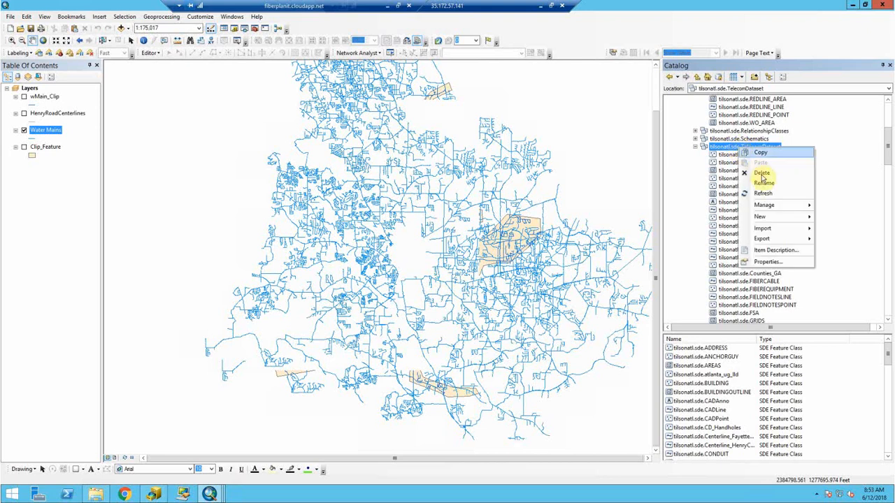
mouse_move(773, 228)
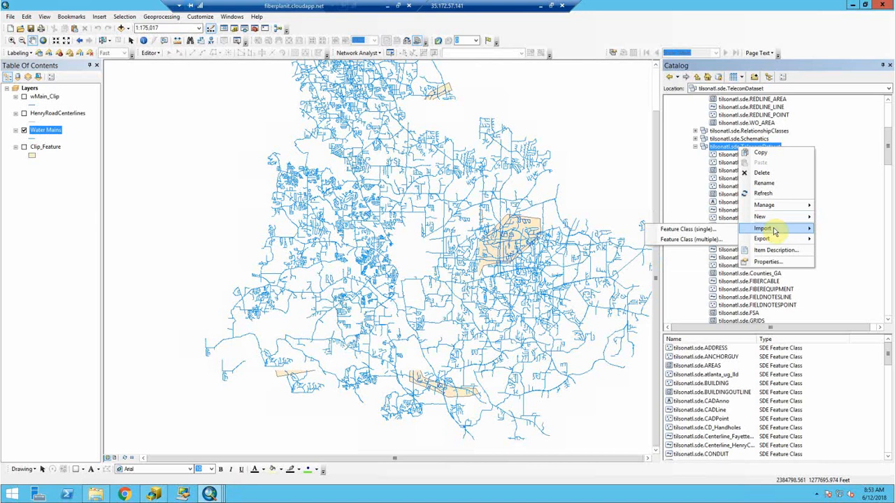
right_click(724, 150)
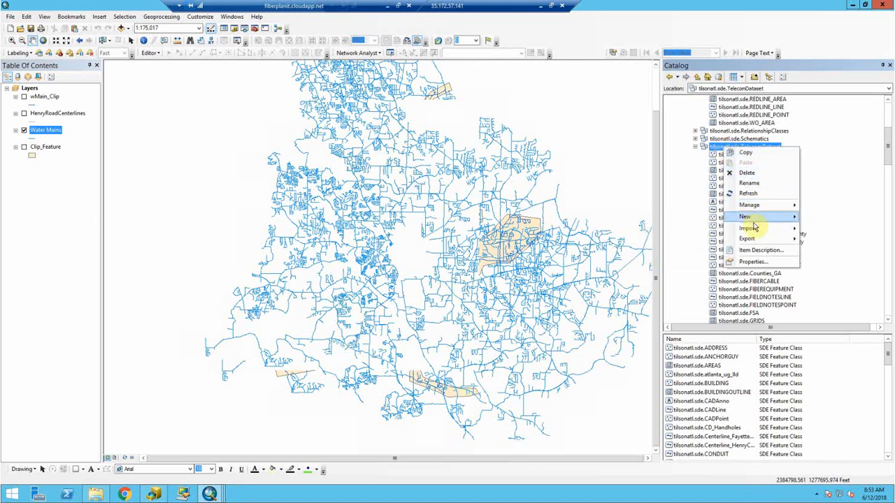
mouse_move(754, 231)
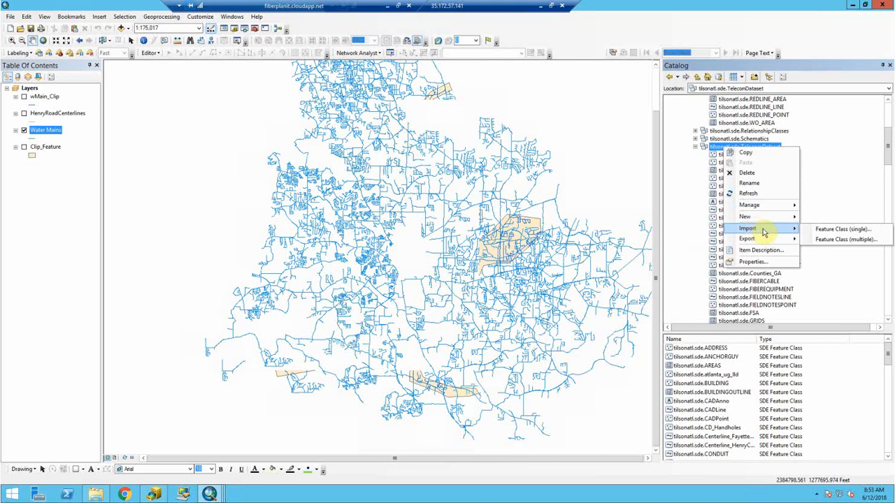
left_click(826, 241)
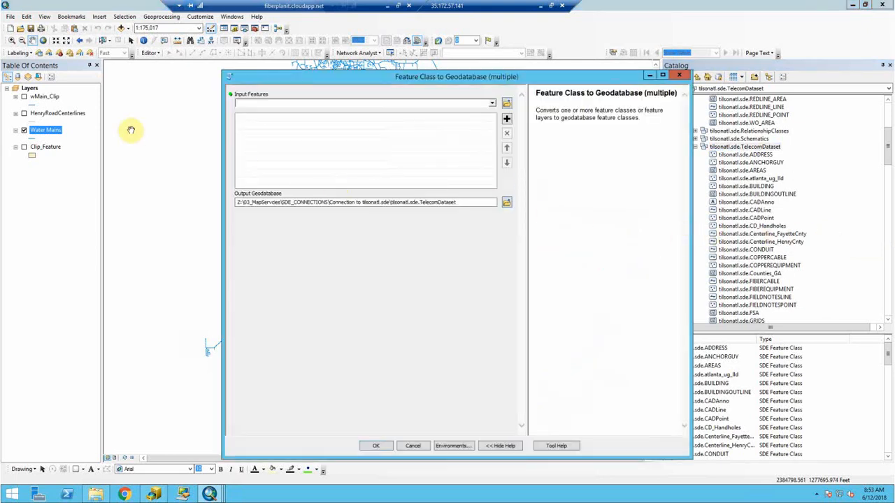
- Add Water Mains as the import tool's input features and open its environment settings
left_click_drag(44, 130, 286, 166)
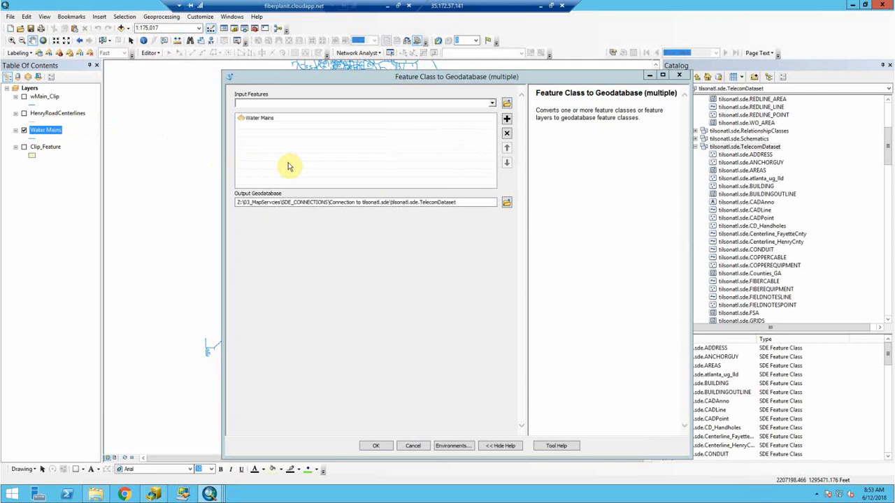
left_click(443, 446)
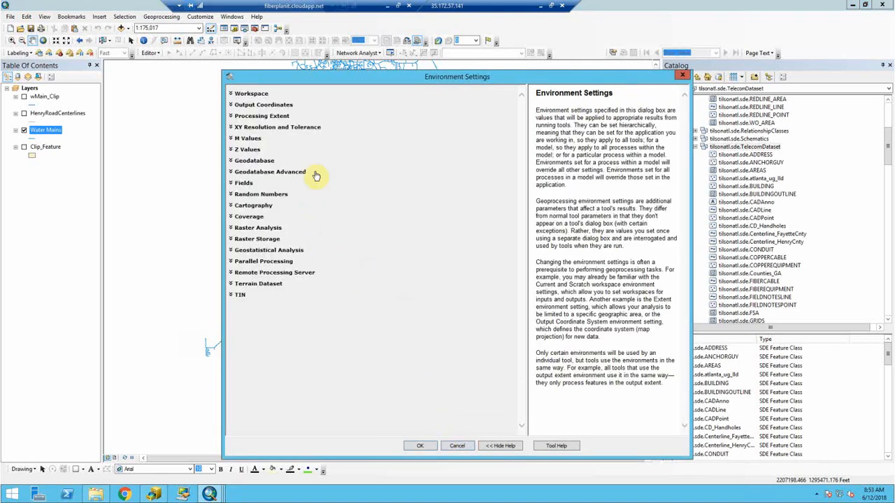
left_click(457, 447)
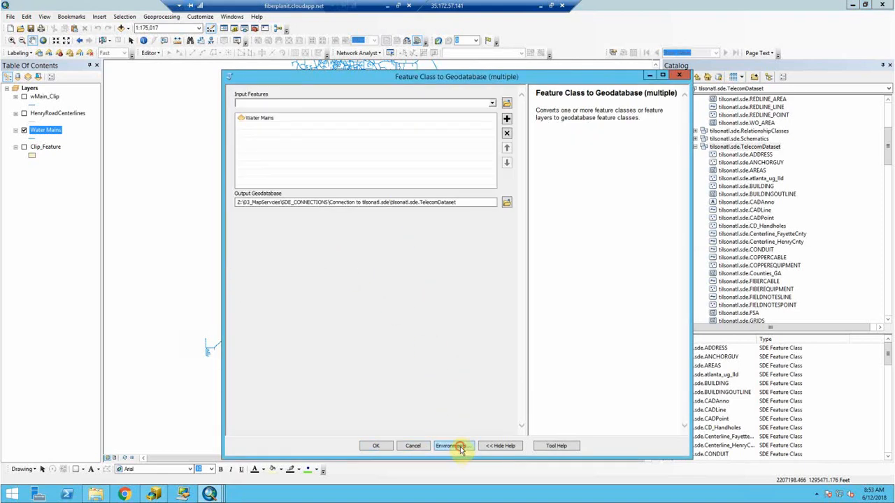
left_click(460, 447)
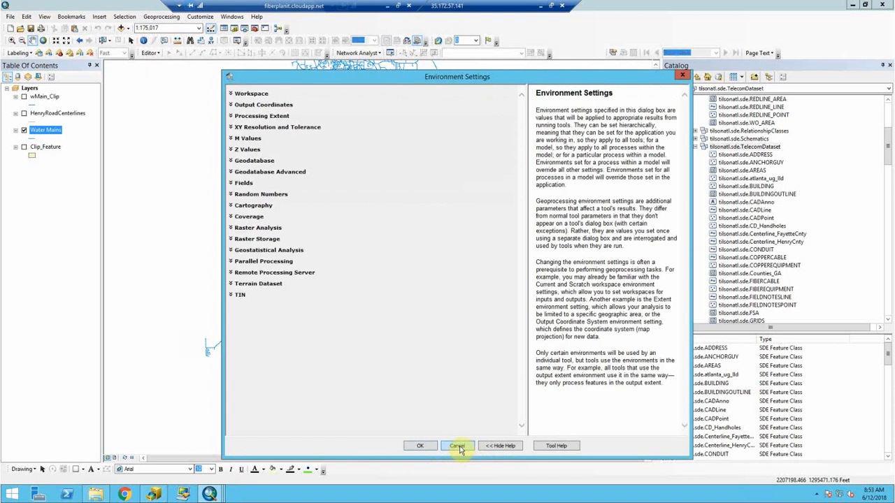
- Set output M and Z values to Disabled, then cancel the tool without running
left_click(255, 139)
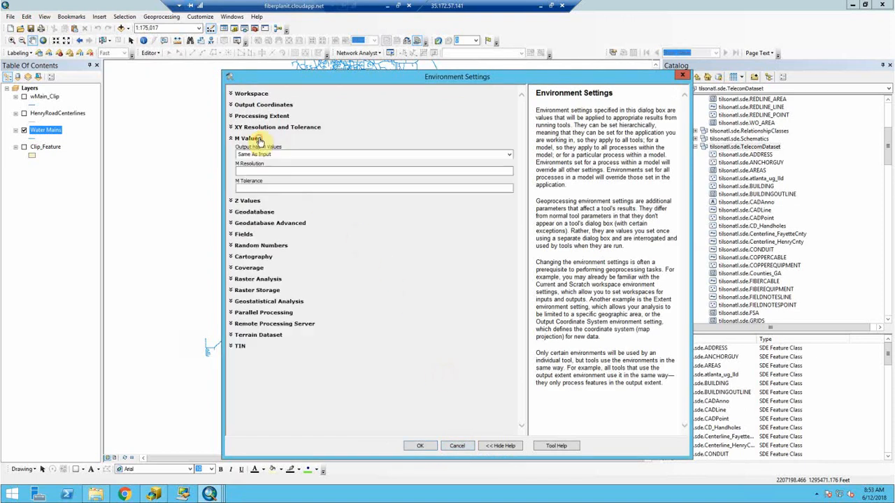
left_click(509, 155)
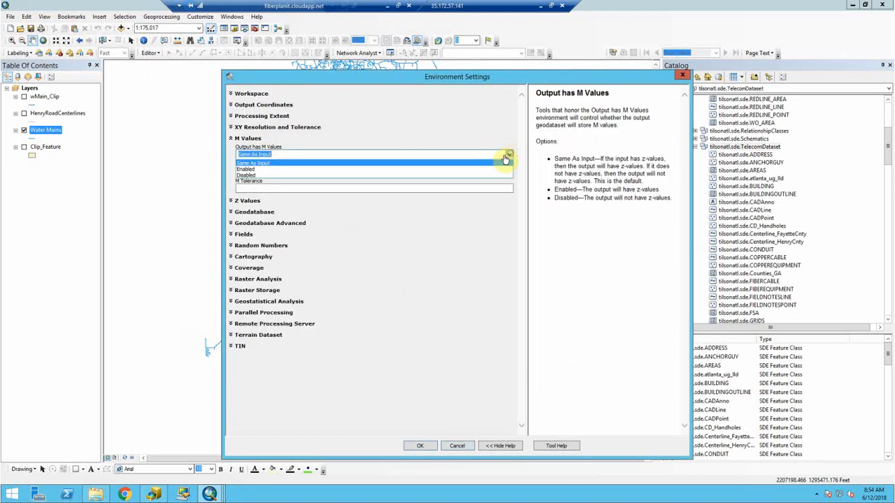
left_click(289, 175)
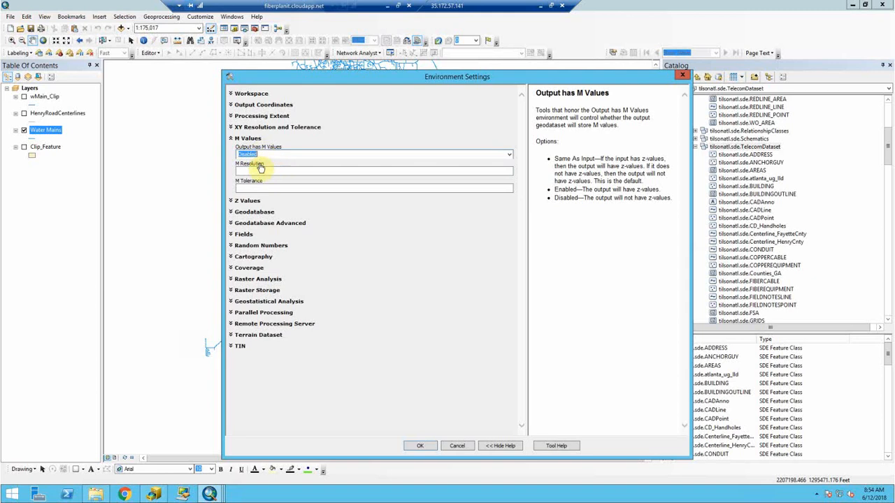
left_click(253, 201)
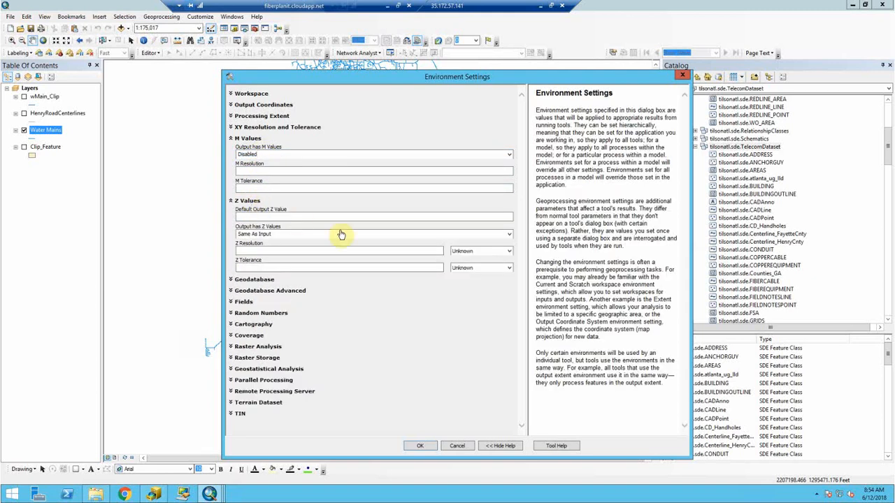
left_click(509, 234)
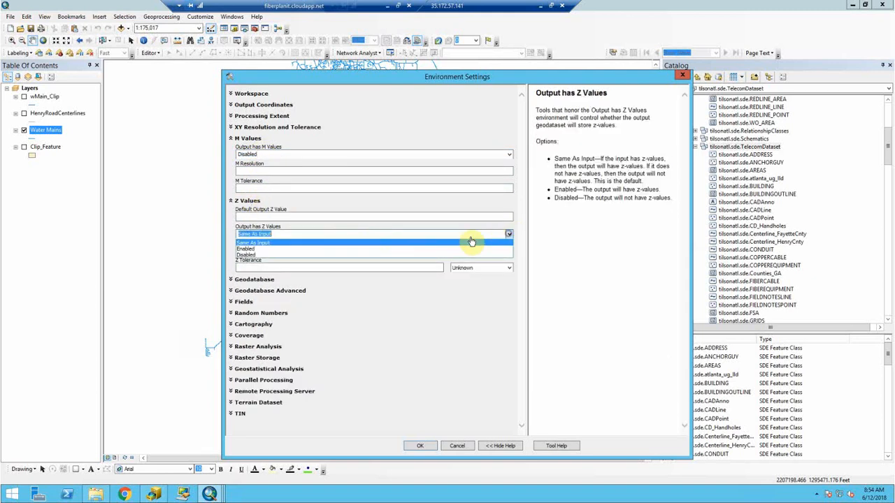
left_click(333, 257)
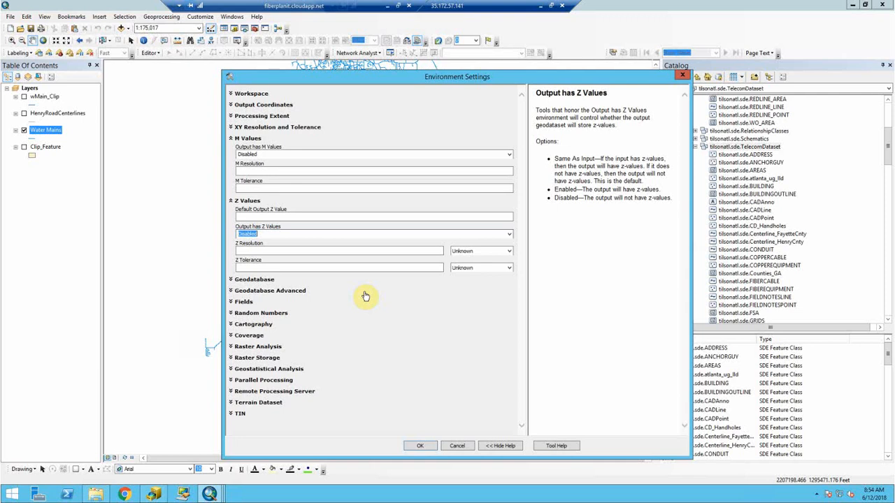
left_click(420, 445)
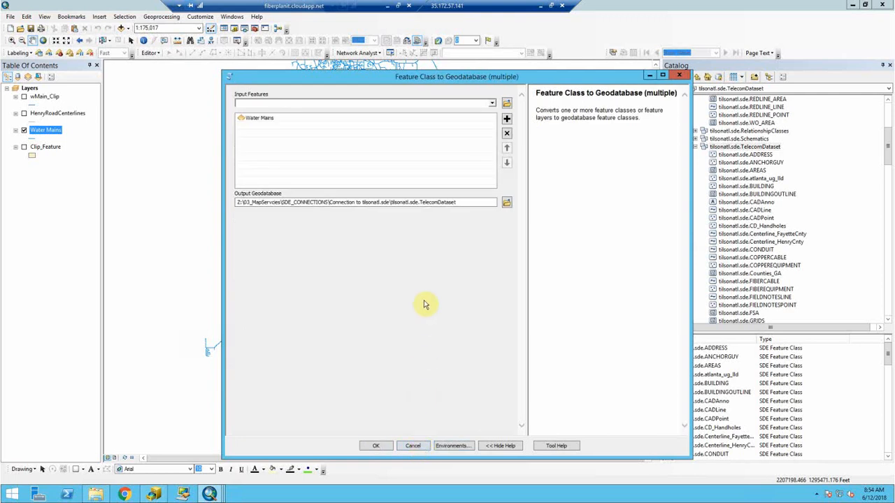
left_click(414, 446)
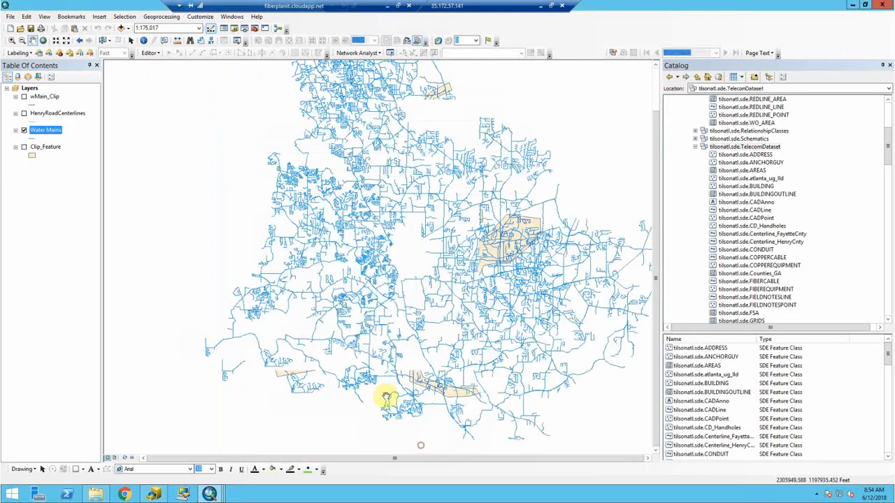
- Rename the Water Mains layer to Util_Water_HenryCnty, correcting the mistyped name
left_click(49, 130)
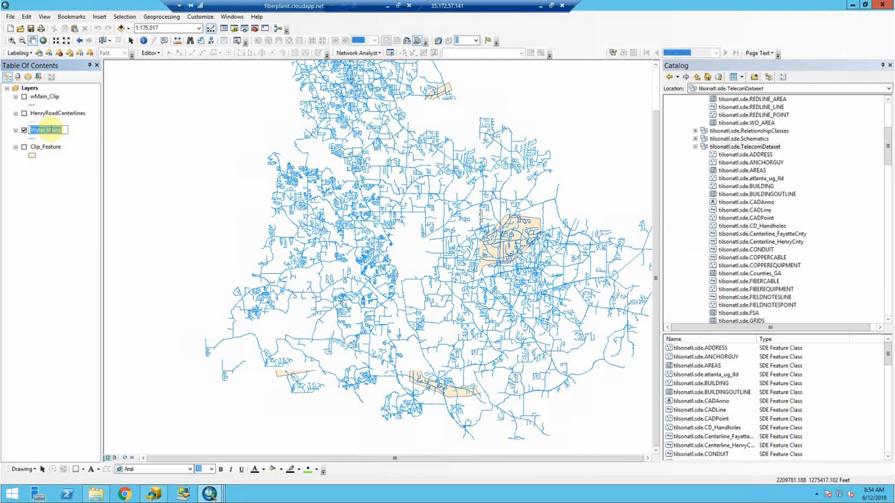
type("Util")
type("_Hen")
type("ry_Cnty")
key("BackSpace")
key("BackSpace")
key("BackSpace")
key("BackSpace")
key("BackSpace")
type("Water")
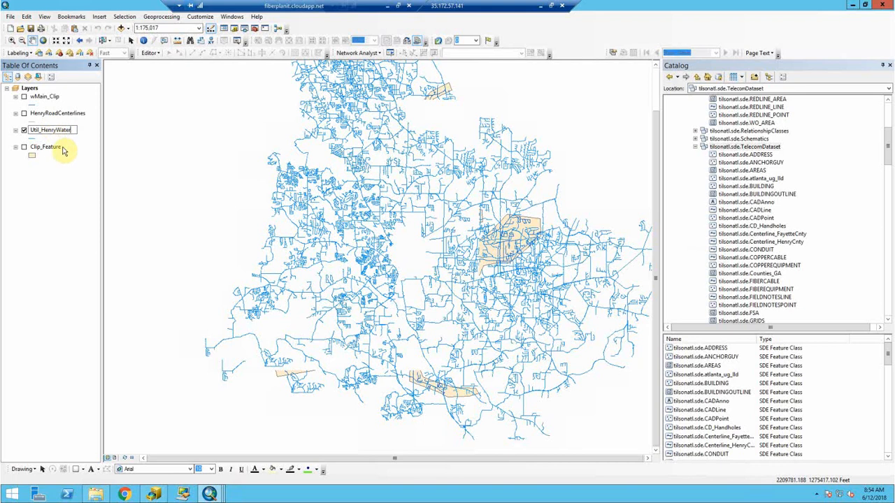
key("BackSpace")
key("BackSpace")
key("BackSpace")
key("BackSpace")
key("BackSpace")
key("BackSpace")
key("BackSpace")
key("BackSpace")
key("BackSpace")
key("BackSpace")
type("Water_HenryCnty")
key("Return")
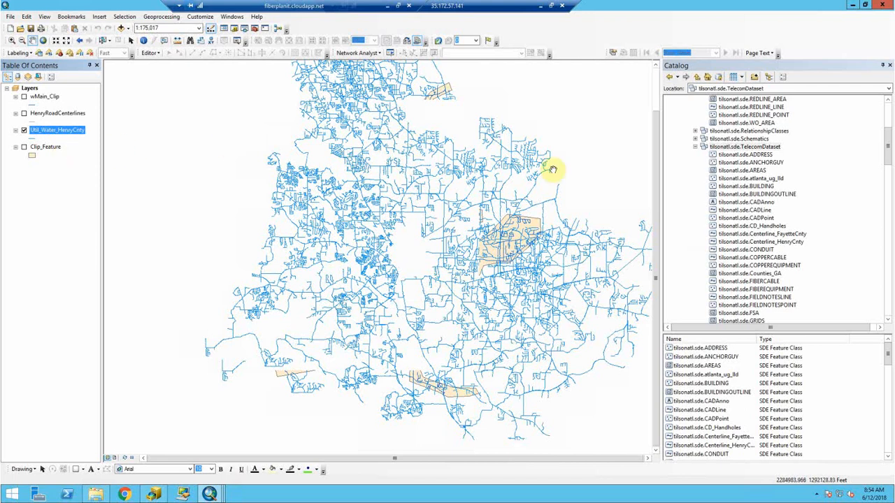
right_click(748, 145)
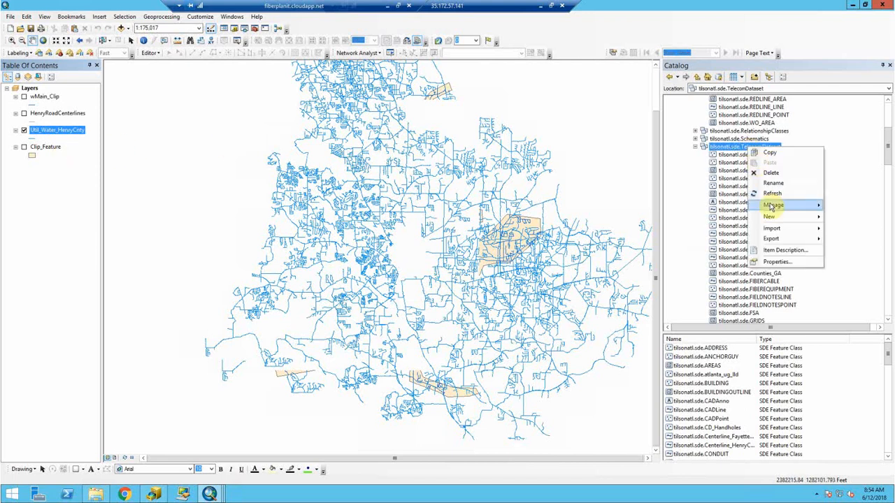
- Launch Feature Class to Geodatabase (multiple) on TelecomDataset with Util_Water_HenryCnty as input
mouse_move(772, 231)
left_click(671, 241)
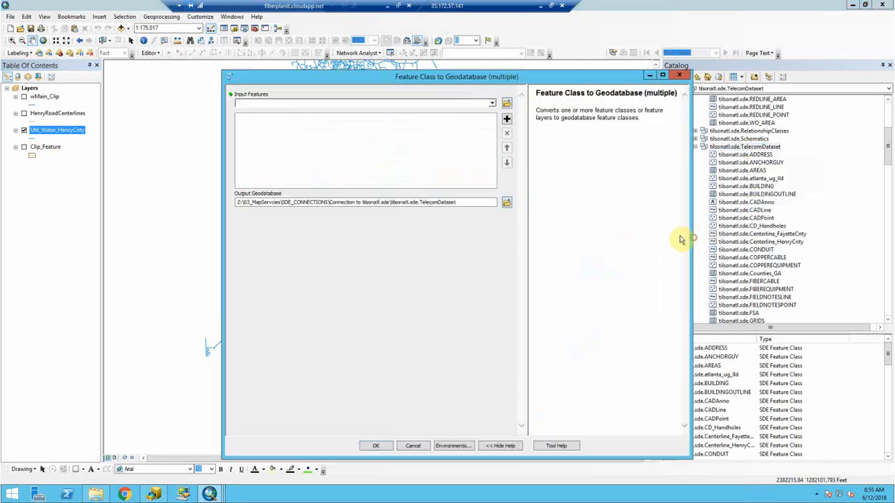
left_click_drag(57, 130, 375, 185)
- Set the tool's environment output M and Z values to Disabled
left_click(453, 445)
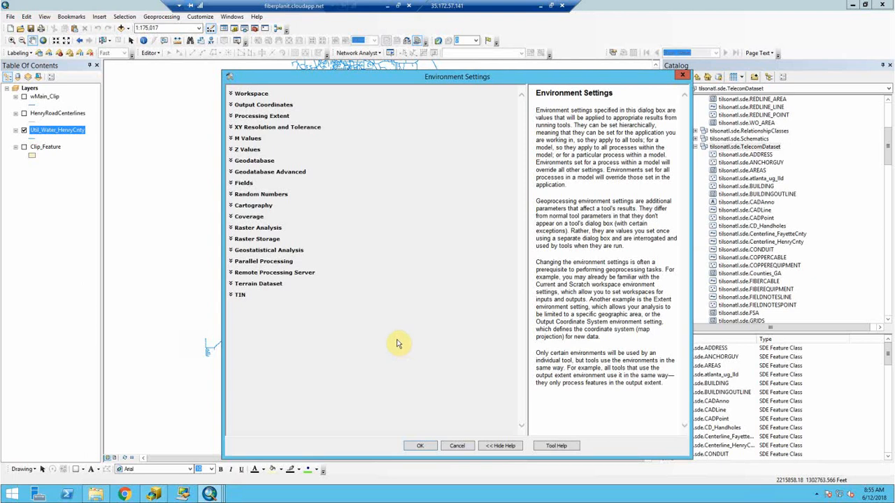
left_click(250, 136)
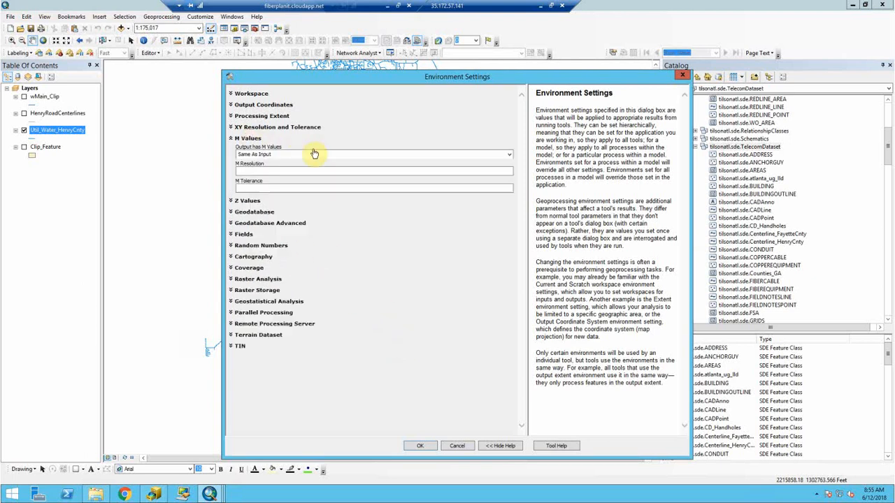
left_click(509, 155)
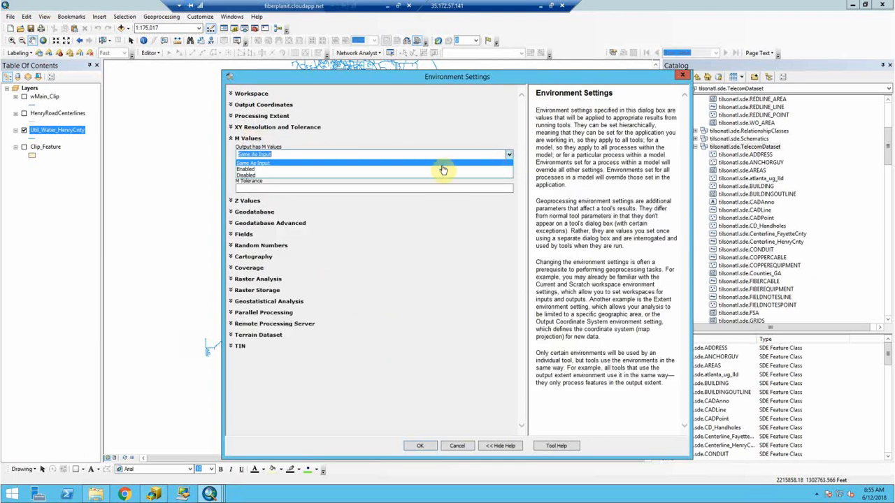
left_click(403, 177)
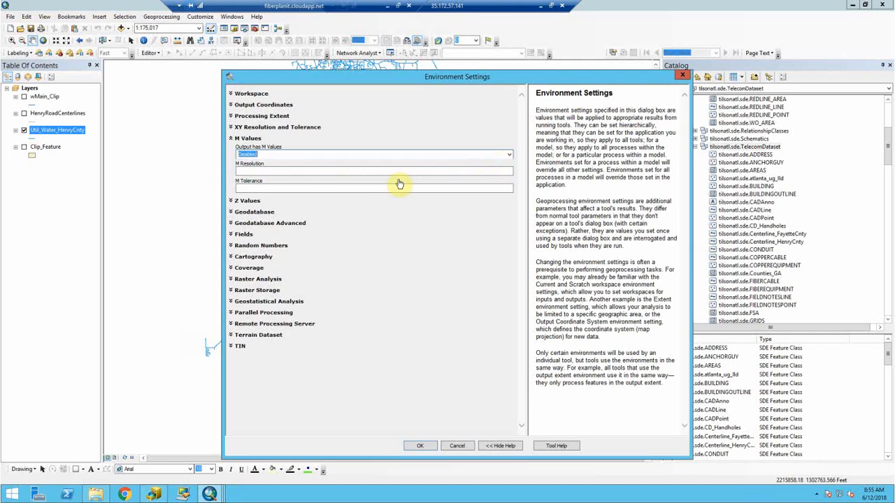
left_click(247, 202)
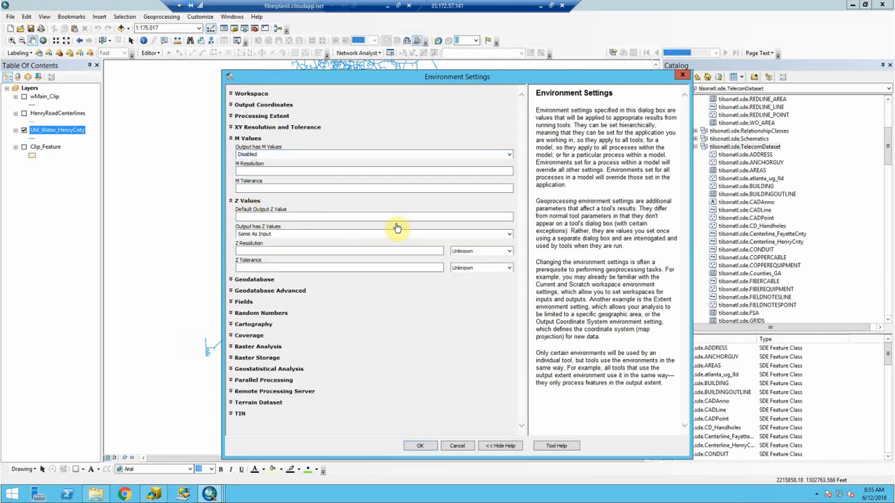
left_click(509, 235)
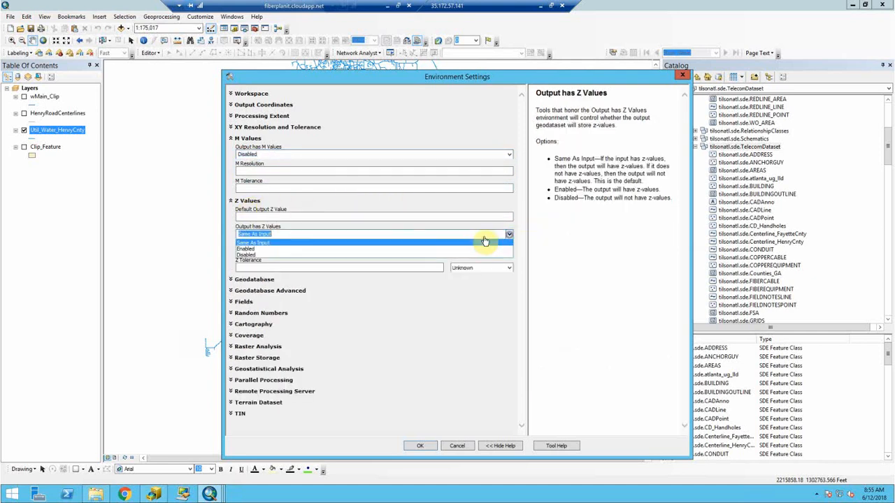
left_click(354, 254)
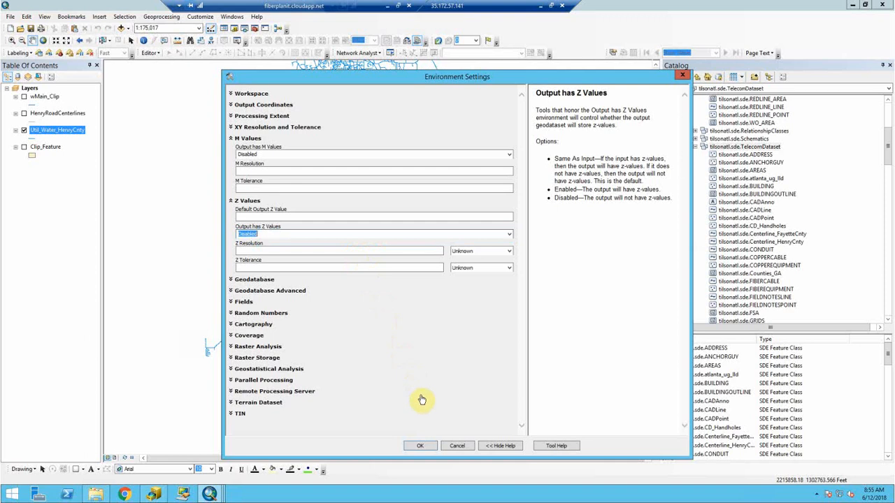
left_click(427, 446)
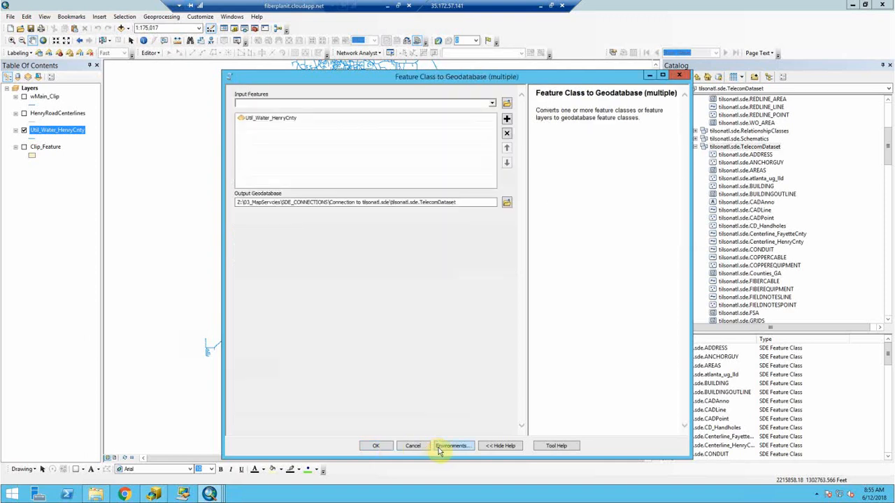
- Run the import into TelecomDataset and bring up File Explorer on Z:\01_Data
left_click(379, 446)
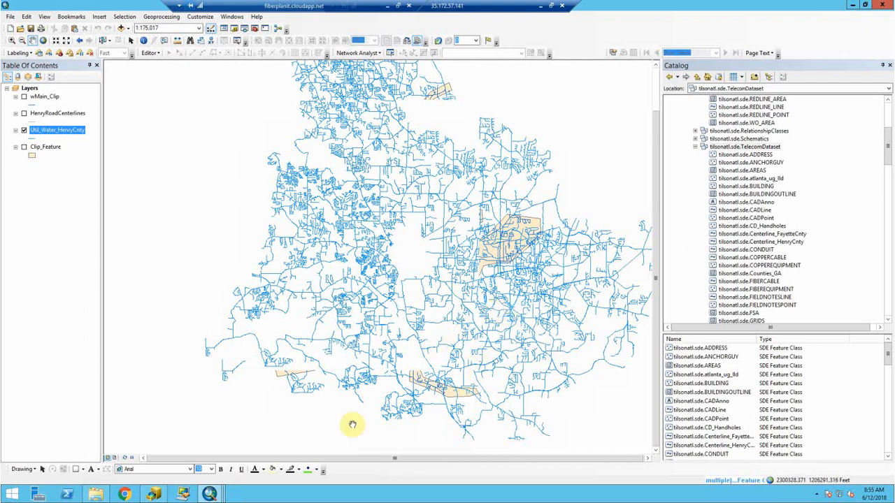
left_click(93, 495)
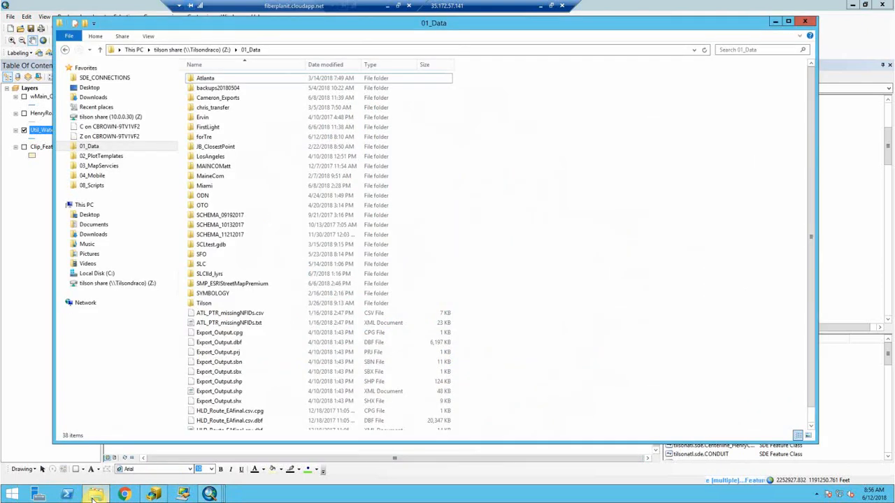
- Open TilsonATL.mxd from Z:\03_MapServcies\Tilsonatl_mxd in ArcMap
left_click(93, 166)
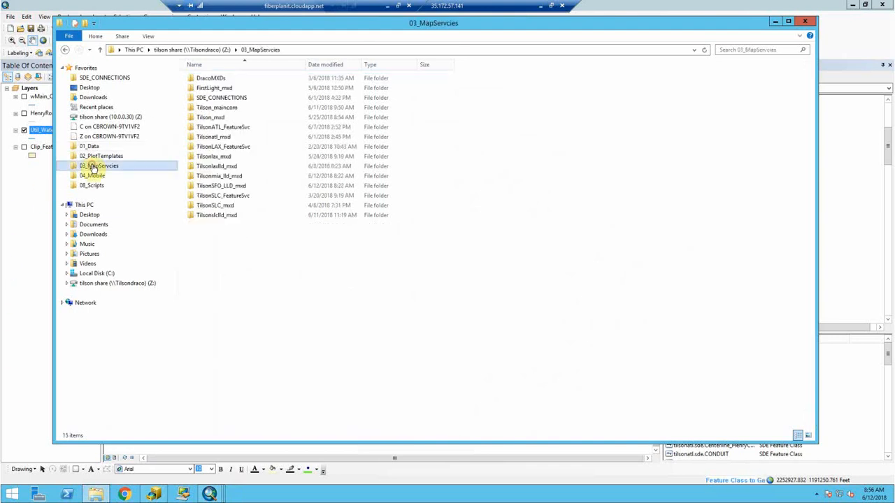
double_click(225, 138)
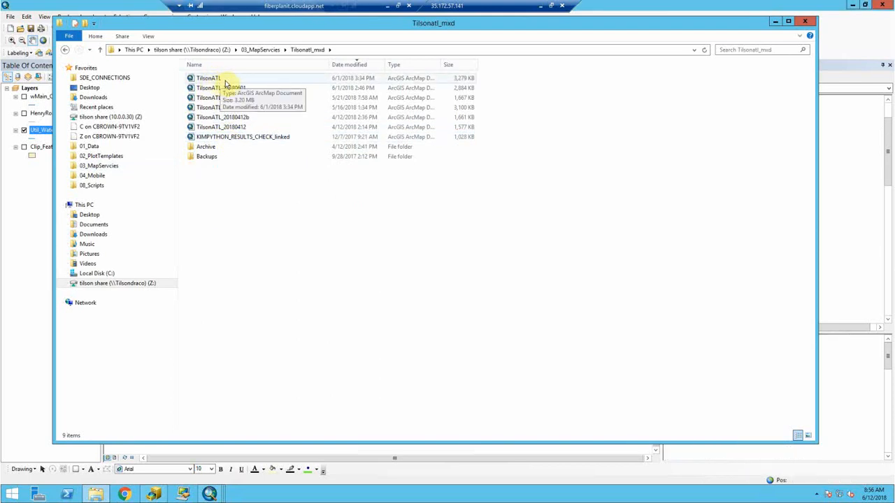
left_click(201, 79)
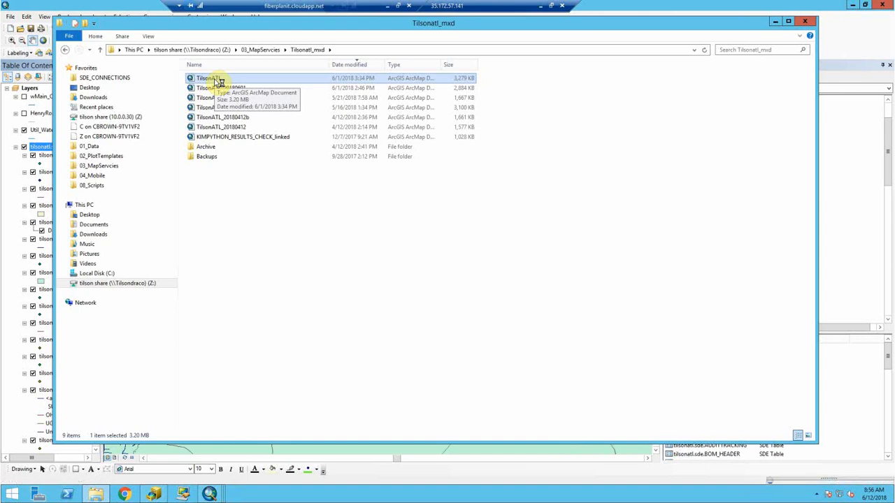
double_click(215, 80)
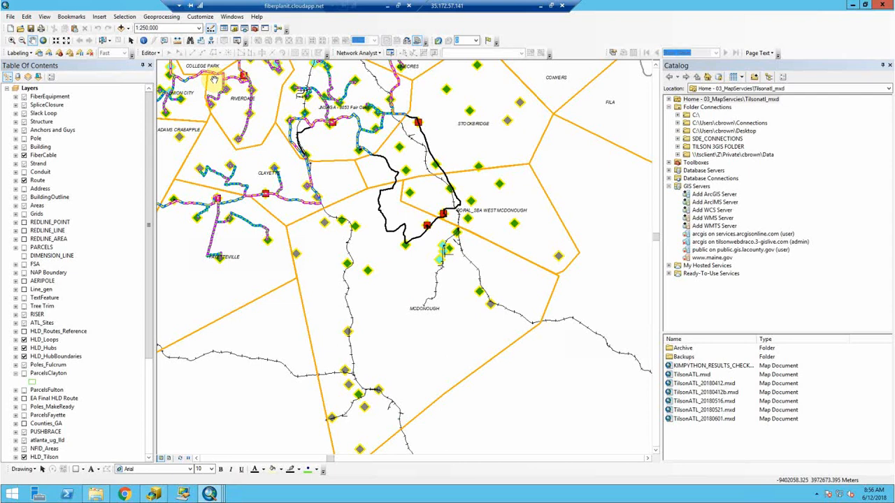
- Save a copy of the map as TilsonATL_06122018.mxd in 03_MapServcies\Tilsonatl_mxd
left_click(7, 15)
left_click(34, 72)
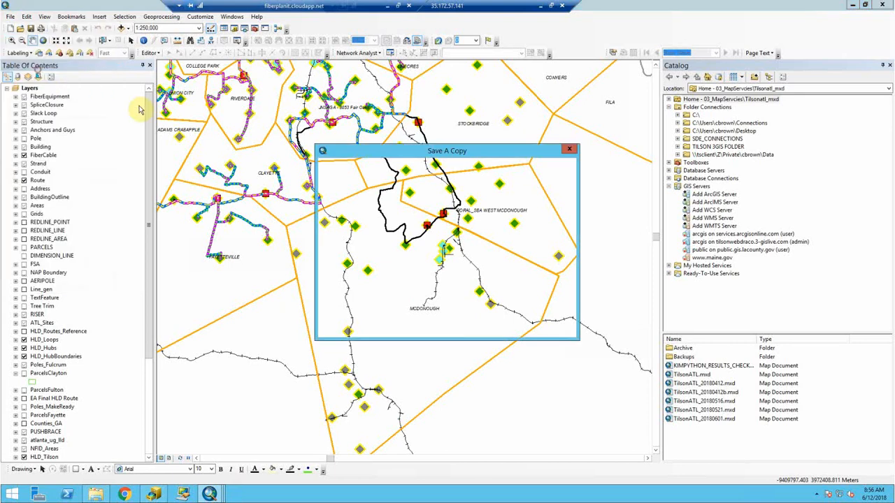
left_click(445, 316)
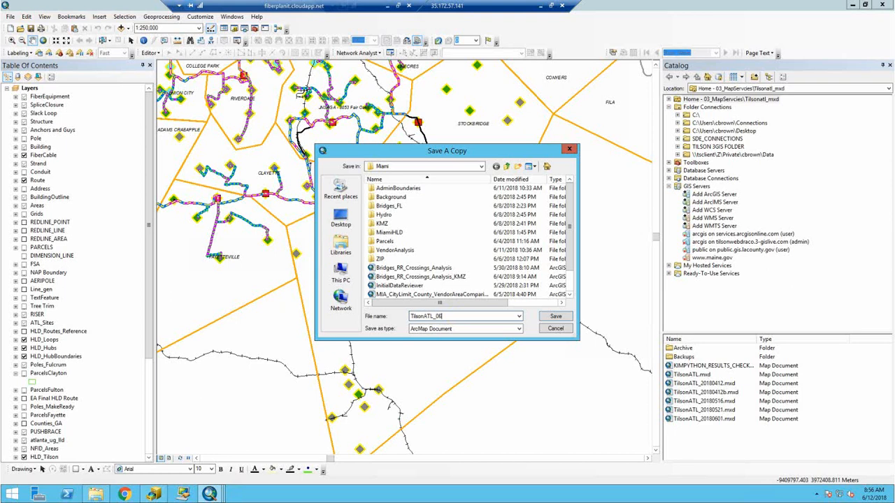
type("_06122018")
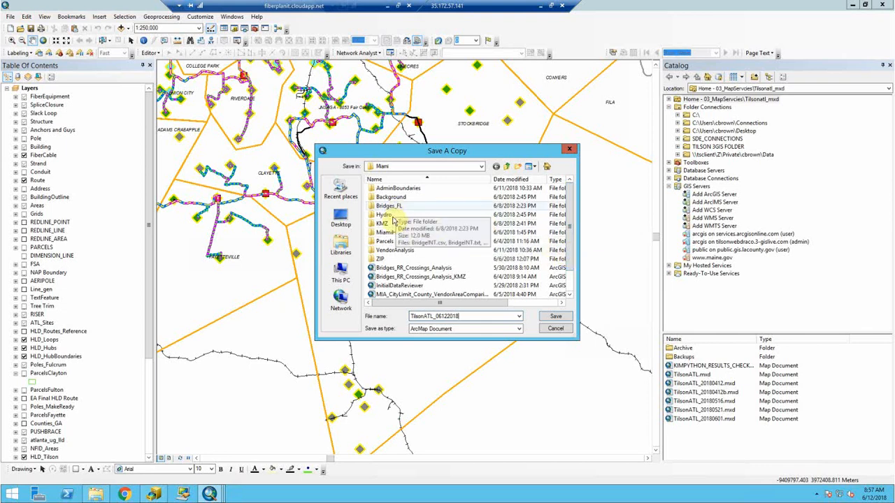
left_click(508, 165)
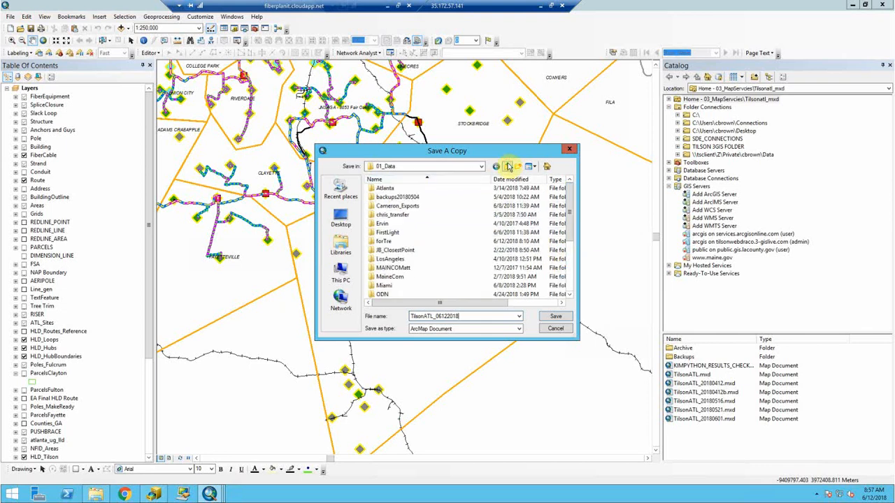
left_click(508, 166)
double_click(418, 207)
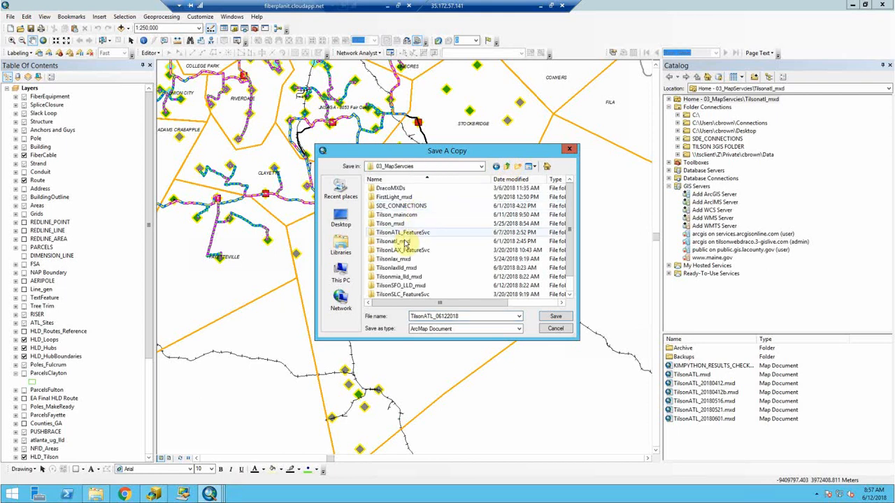
double_click(408, 241)
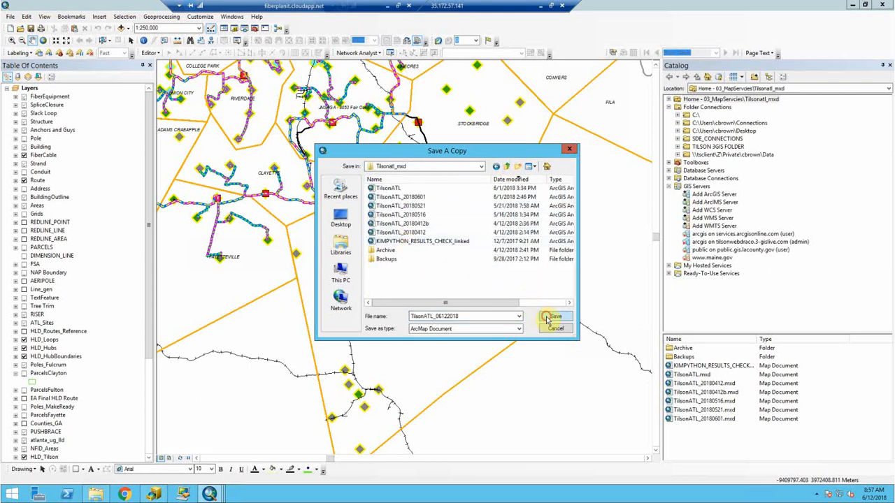
left_click(554, 316)
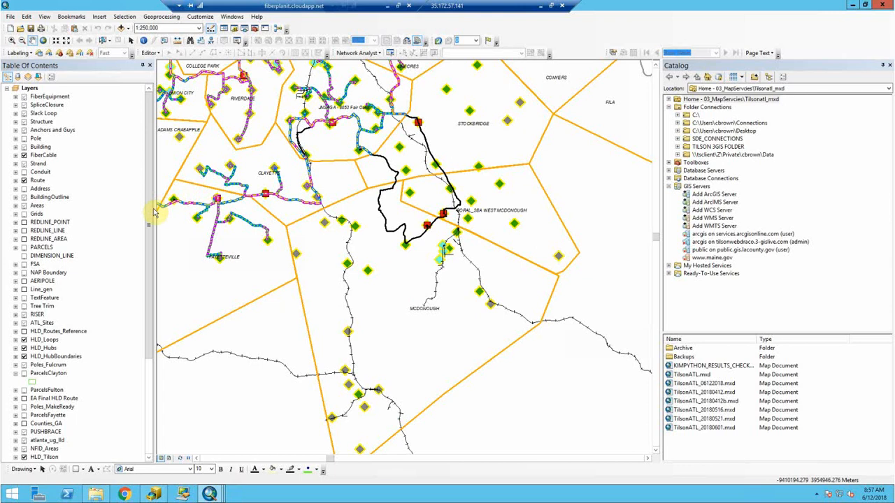
- Confirm the copy in File Explorer, then expand SDE_CONNECTIONS in the Catalog to its .sde files
left_click_drag(149, 234, 147, 343)
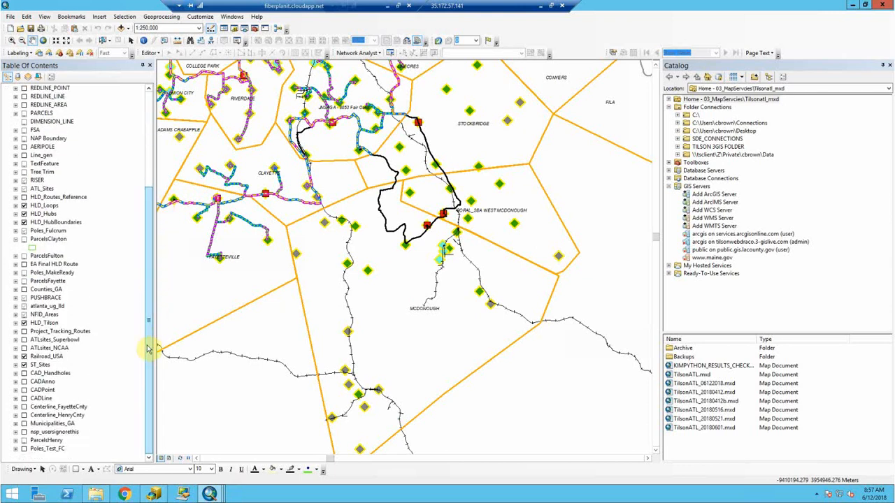
left_click(95, 494)
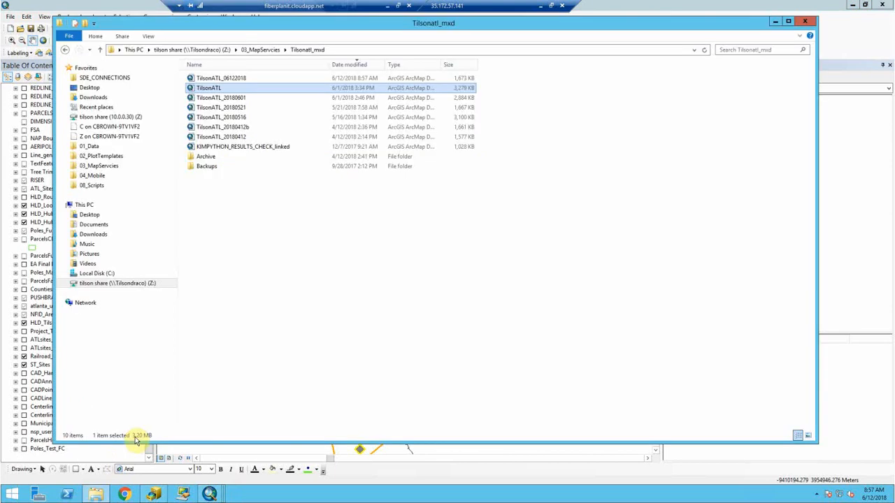
left_click(773, 23)
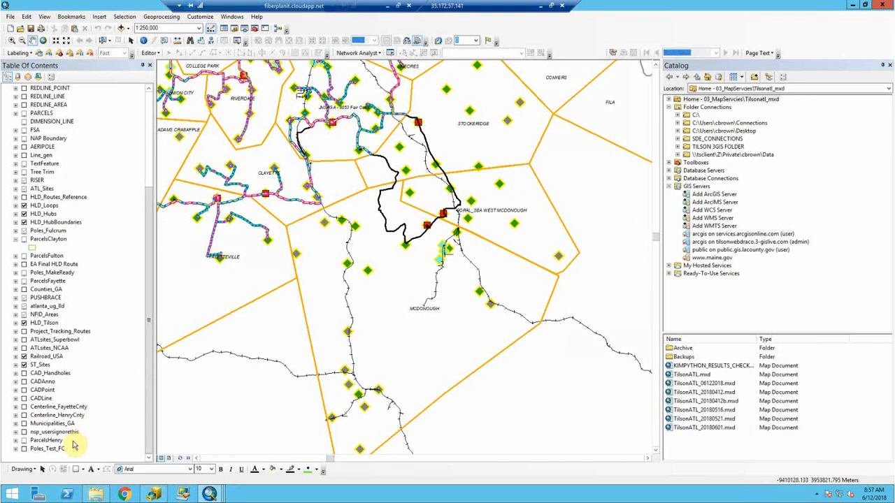
left_click(50, 461)
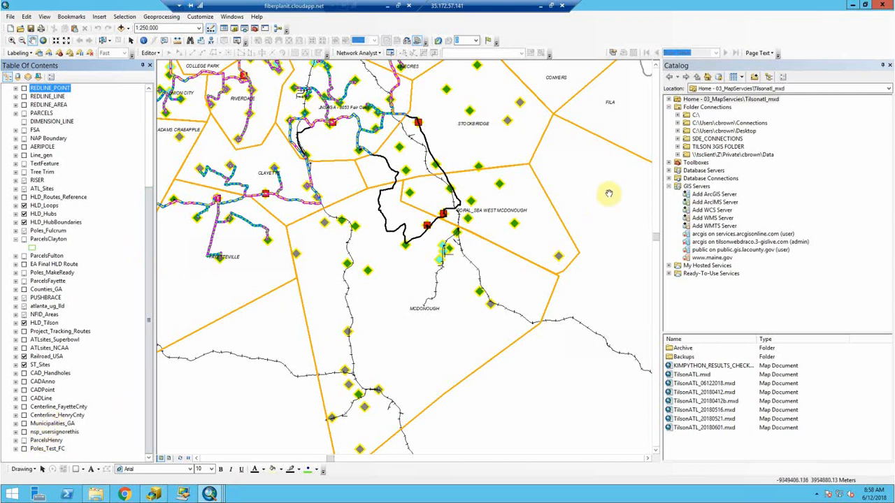
left_click(677, 139)
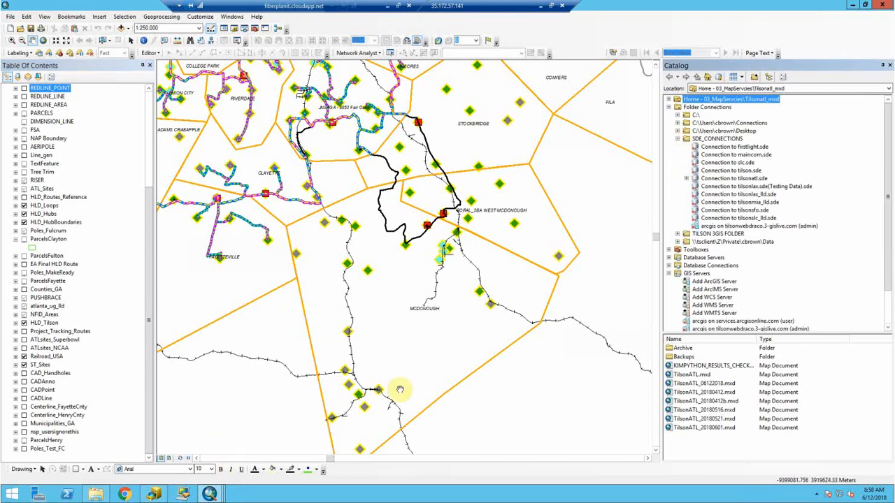
mouse_move(216, 495)
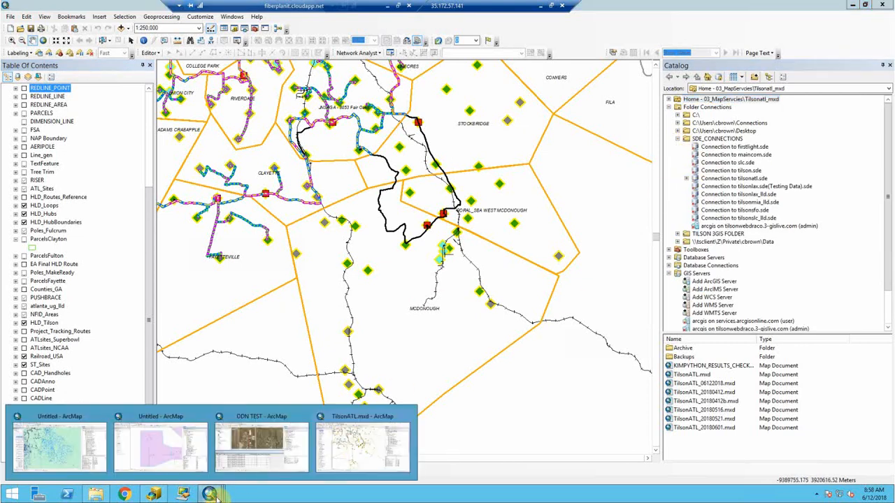
- Remove the TelecomDataset layer group from the untitled map and minimize that window
left_click(76, 447)
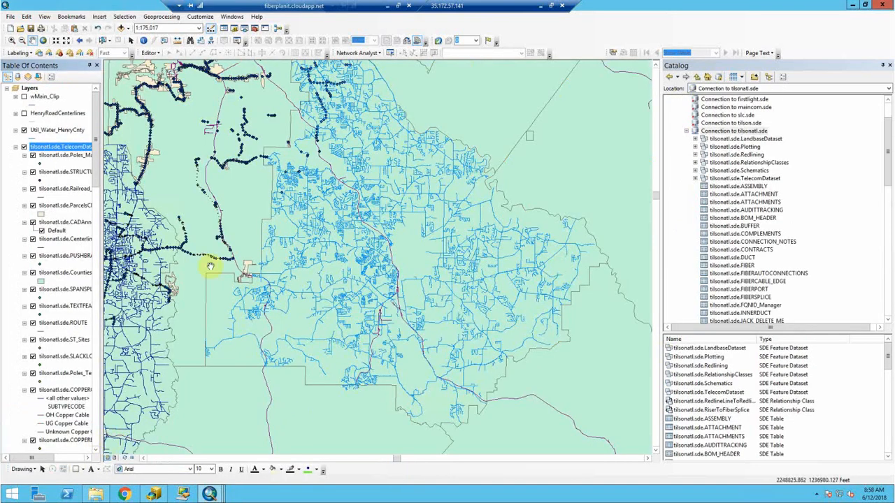
right_click(56, 147)
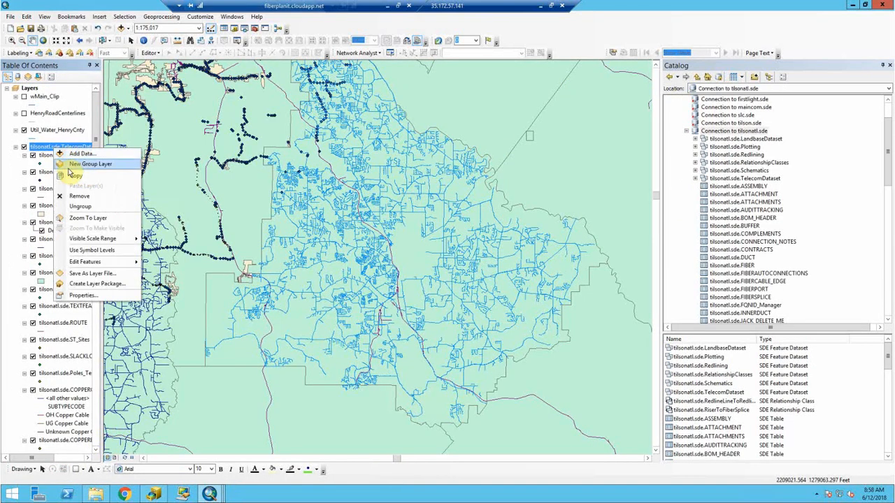
left_click(79, 196)
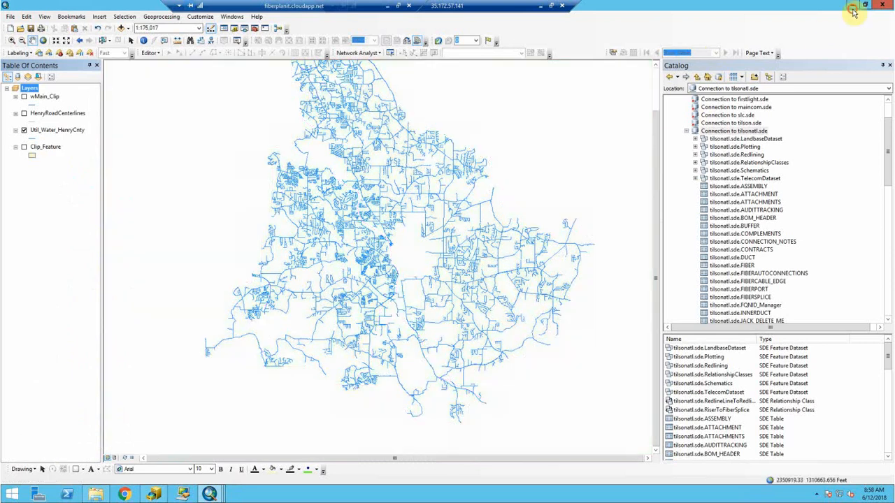
left_click(854, 6)
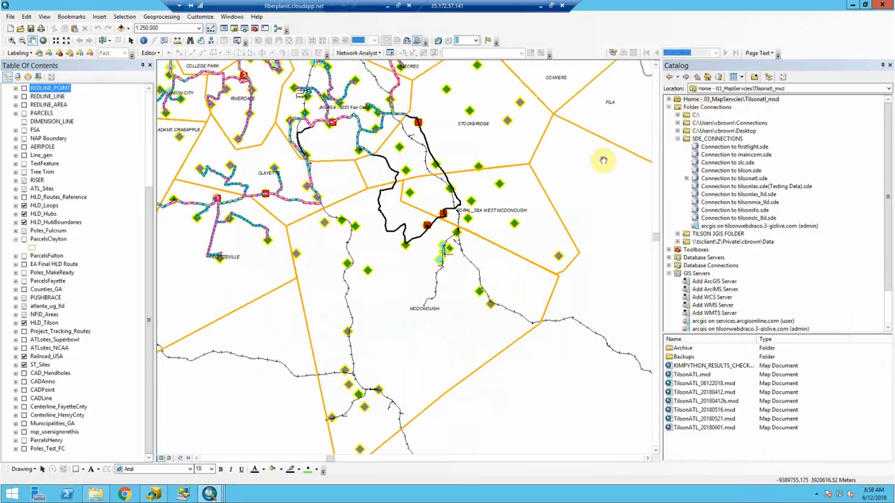
- Add Util_Water_HenryCnty from tilsonatl.sde's TelecomDataset to the TilsonATL map
left_click(686, 179)
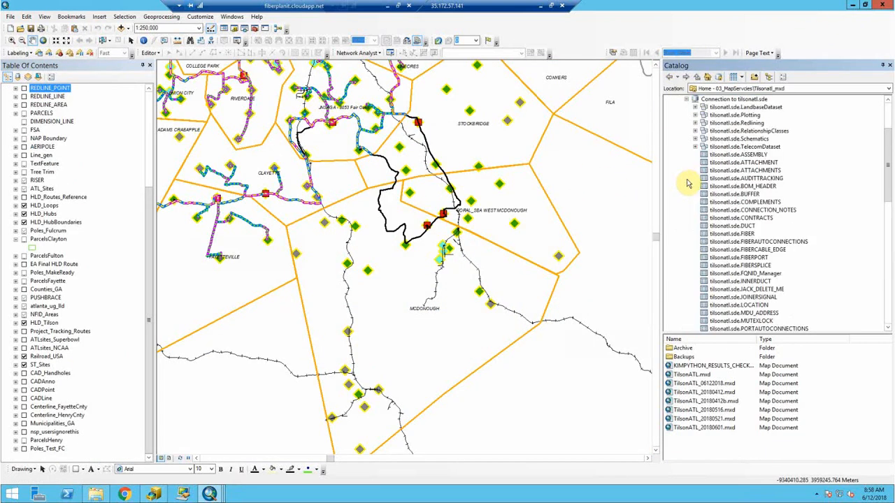
left_click(695, 147)
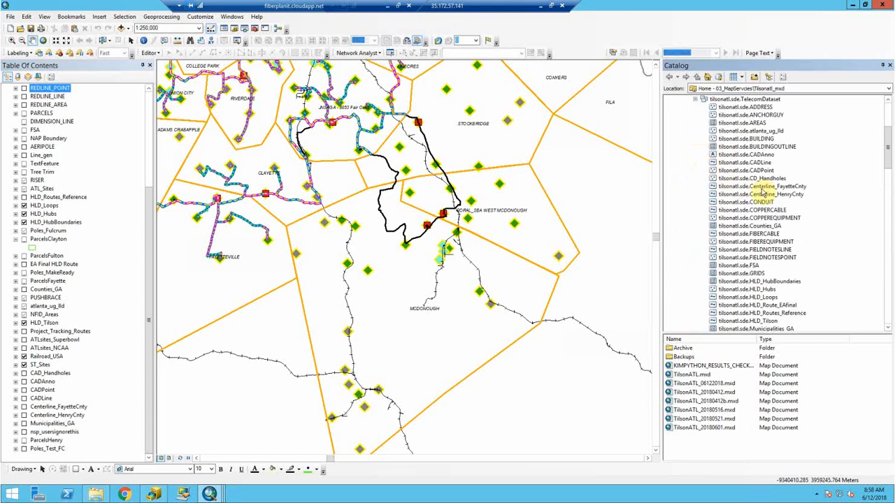
left_click_drag(887, 156, 878, 226)
left_click(782, 266)
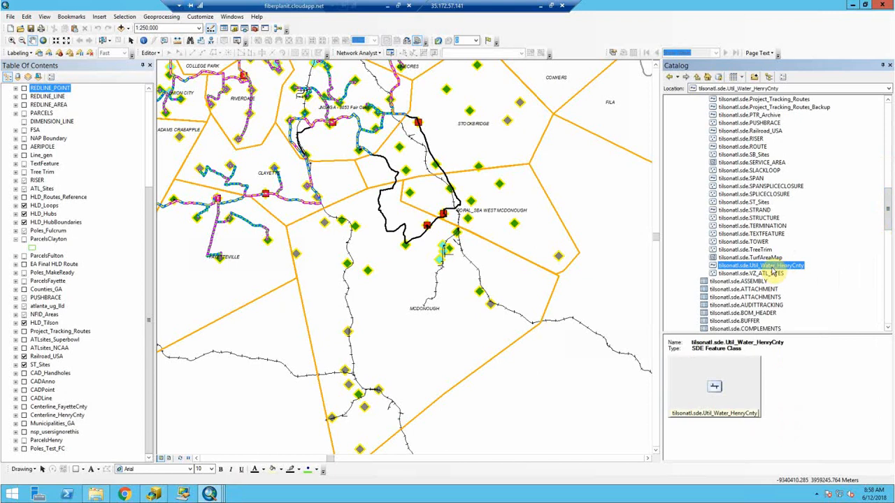
mouse_move(776, 273)
left_mouse_down()
mouse_move(281, 421)
mouse_move(61, 461)
left_mouse_up()
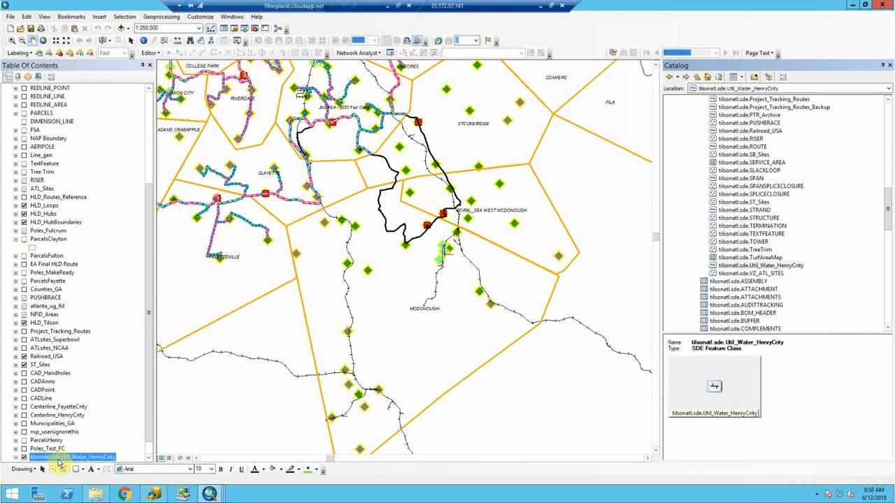
- Give Util_Water_HenryCnty a blue line symbol of width 0.4, without saving it as a style
left_click(146, 453)
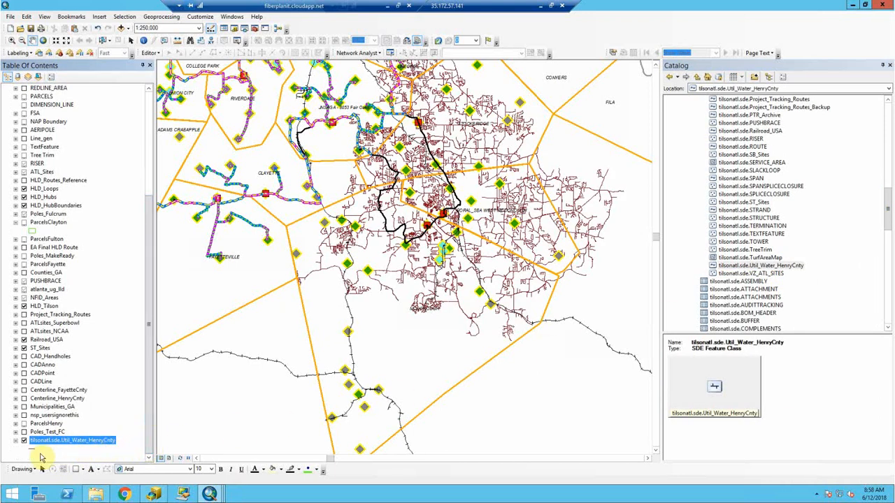
left_click(32, 449)
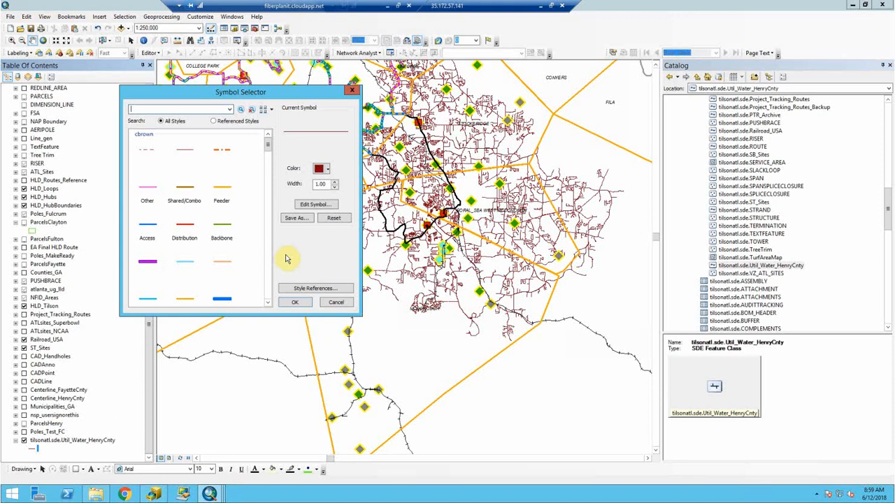
left_click(326, 169)
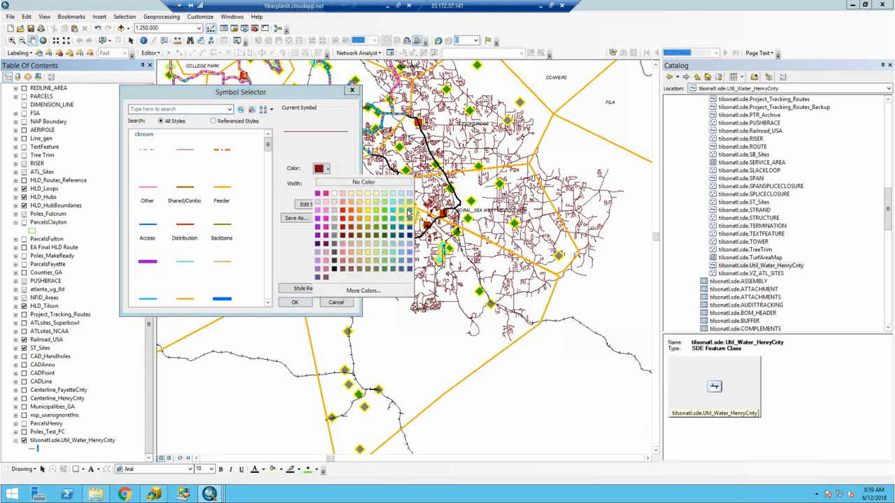
left_click(408, 209)
double_click(321, 184)
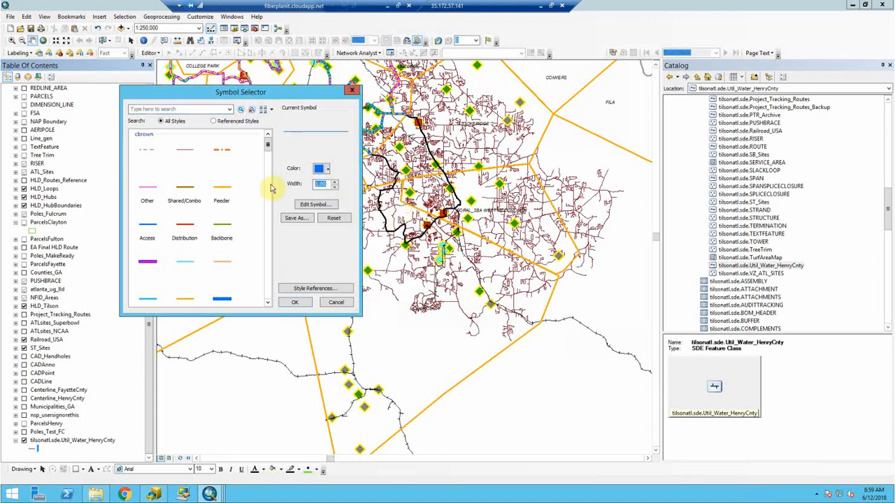
type("0.4")
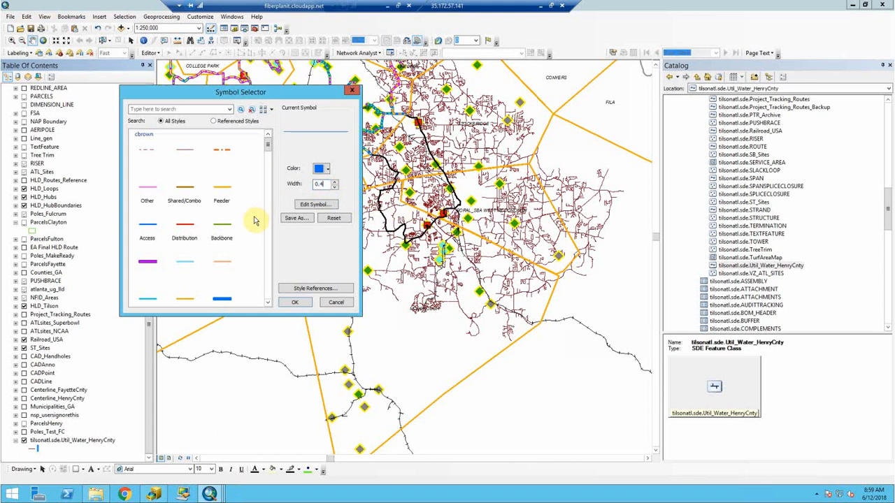
left_click(299, 219)
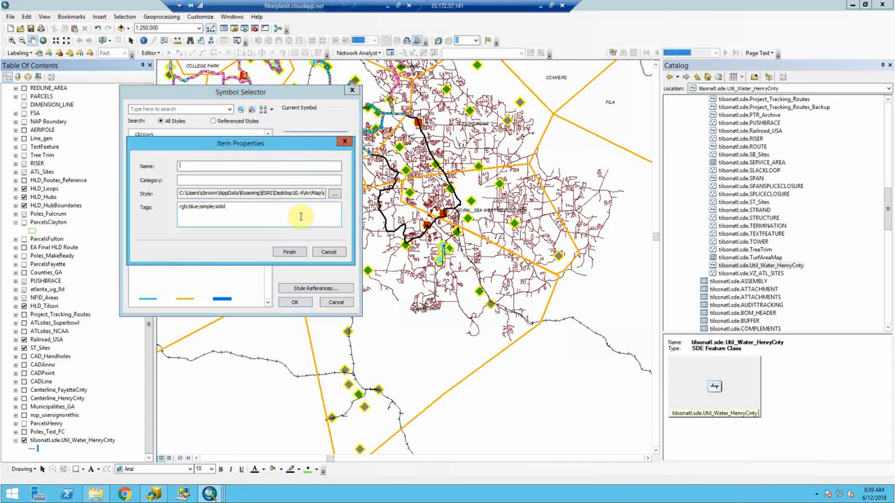
key("Escape")
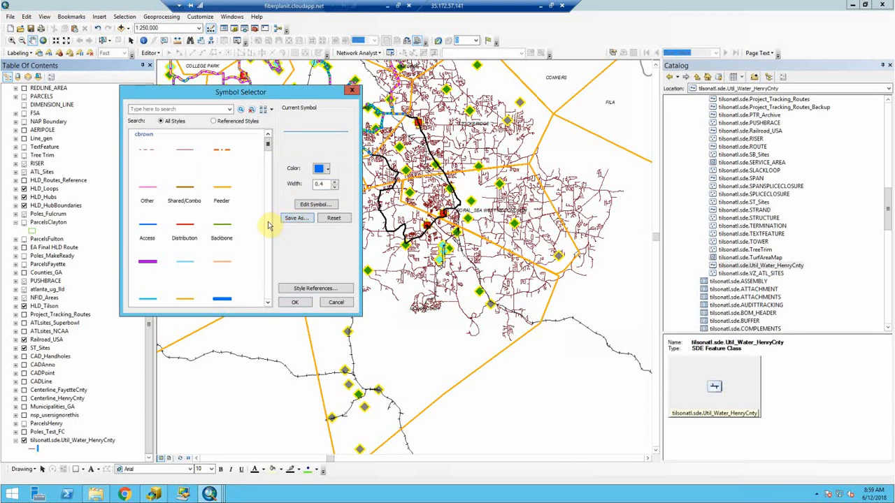
scroll(266, 224, "down", 5)
scroll(268, 224, "up", 5)
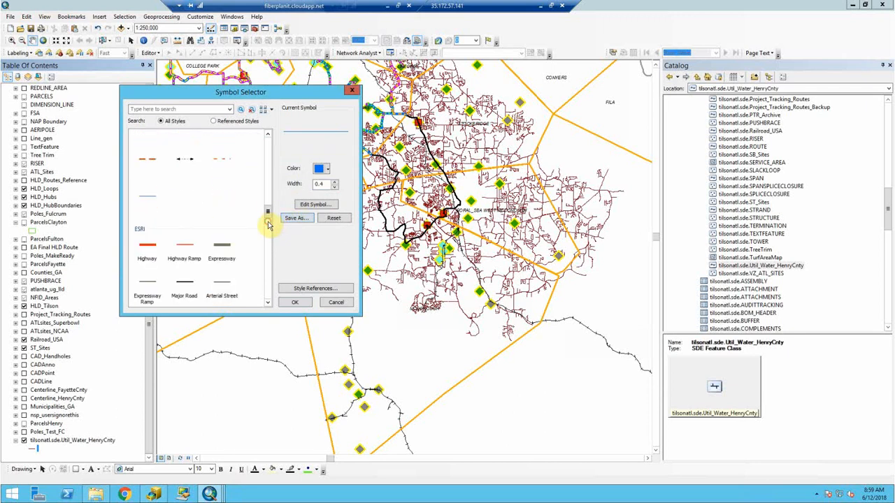
left_click(301, 302)
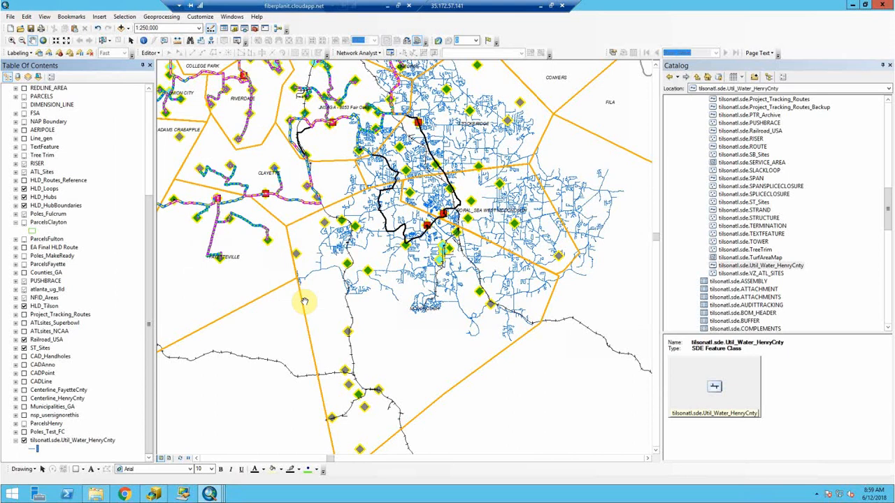
- Delete the 'tilsonatl.sde.' prefix from the water layer's name, leaving Util_Water_HenryCnty
left_click(94, 440)
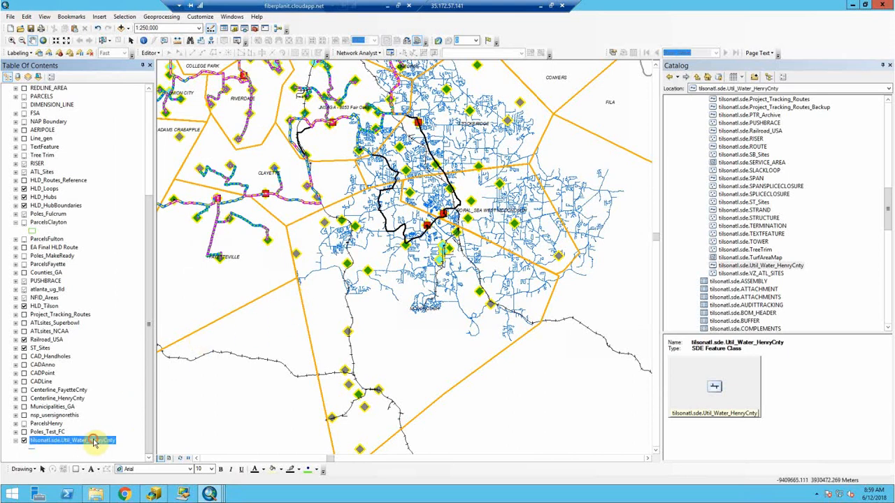
left_click(93, 441)
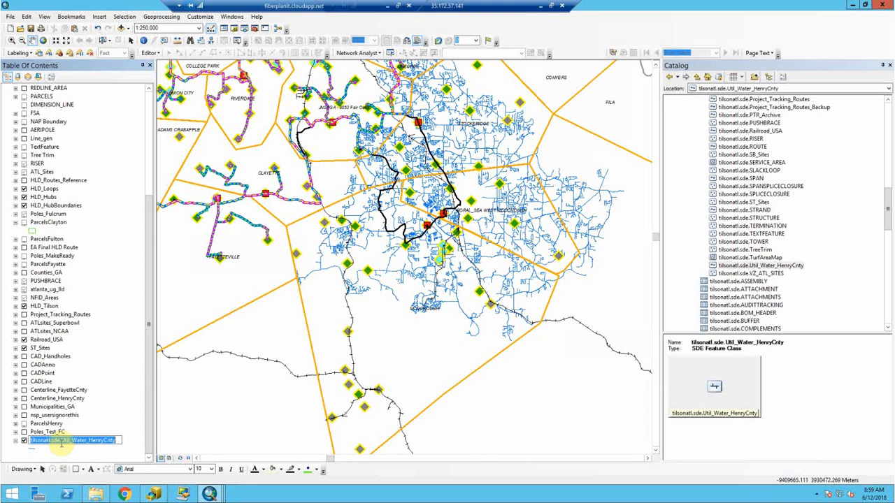
left_click_drag(61, 440, 23, 435)
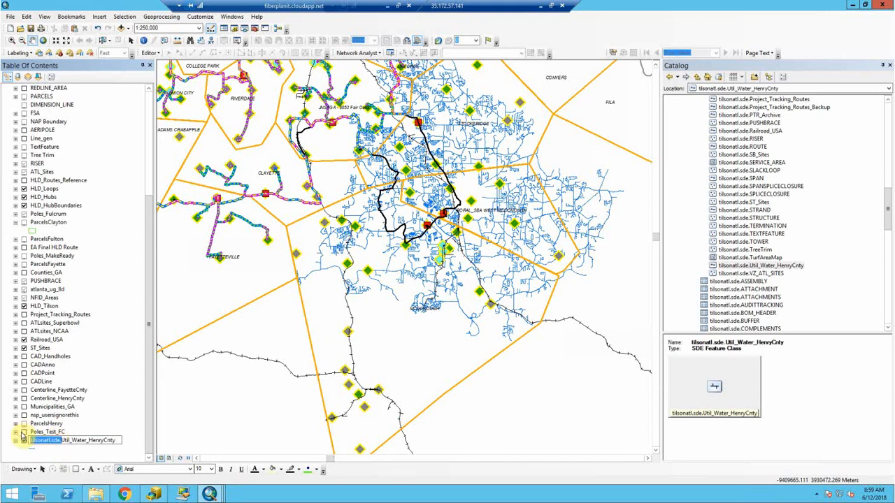
key("Delete")
key("Return")
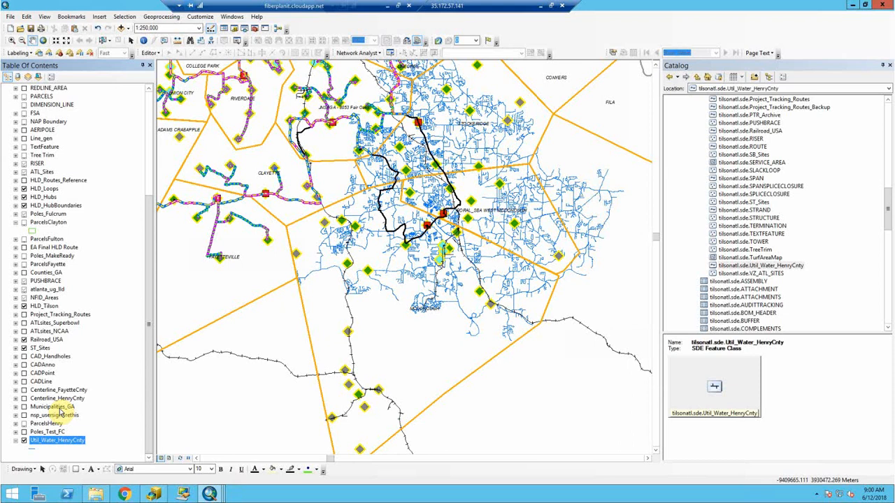
double_click(72, 444)
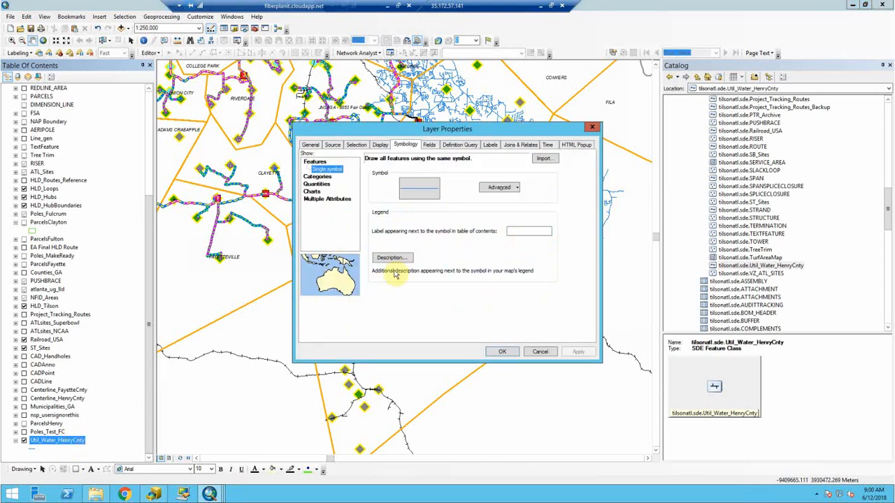
left_click(429, 145)
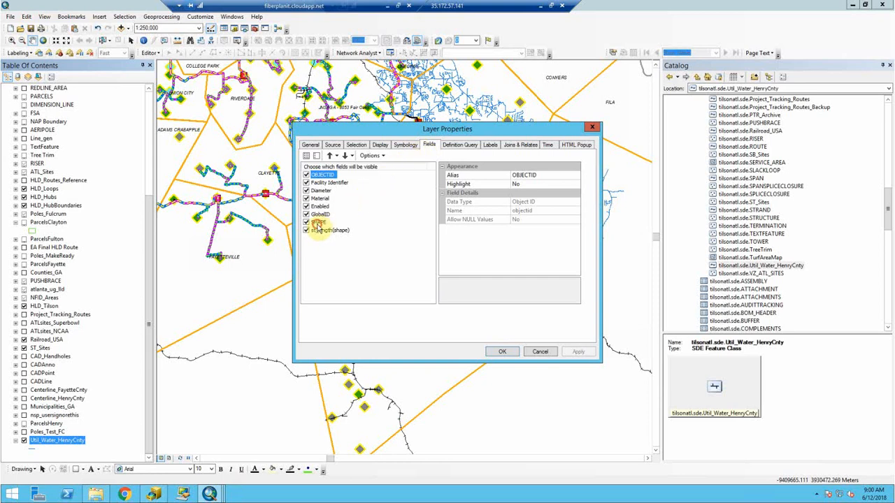
left_click(319, 222)
left_click(320, 231)
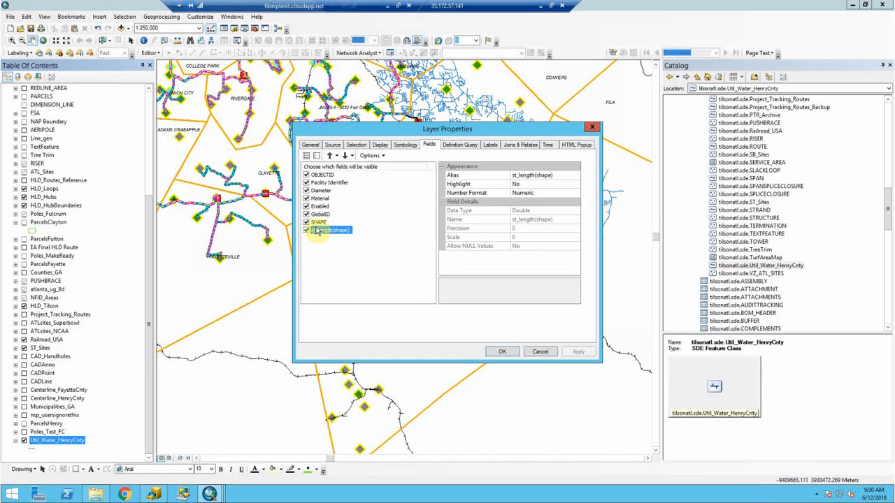
left_click_drag(318, 222, 320, 188)
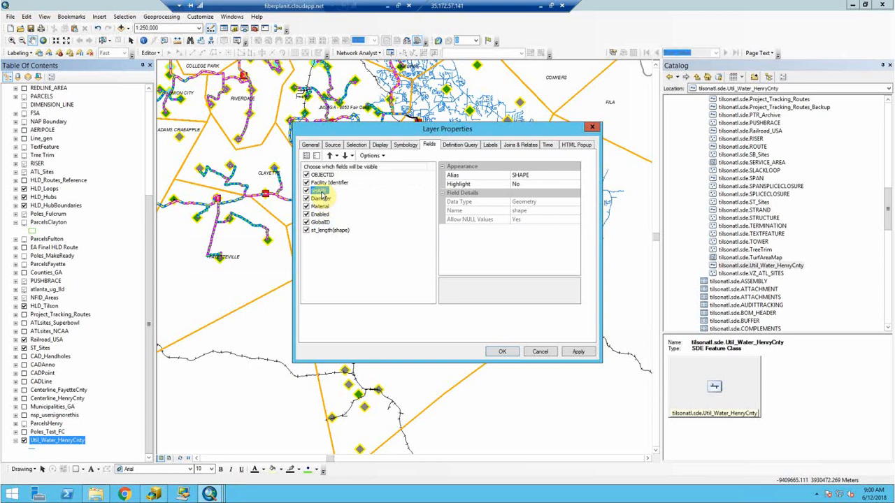
left_click_drag(318, 192, 320, 228)
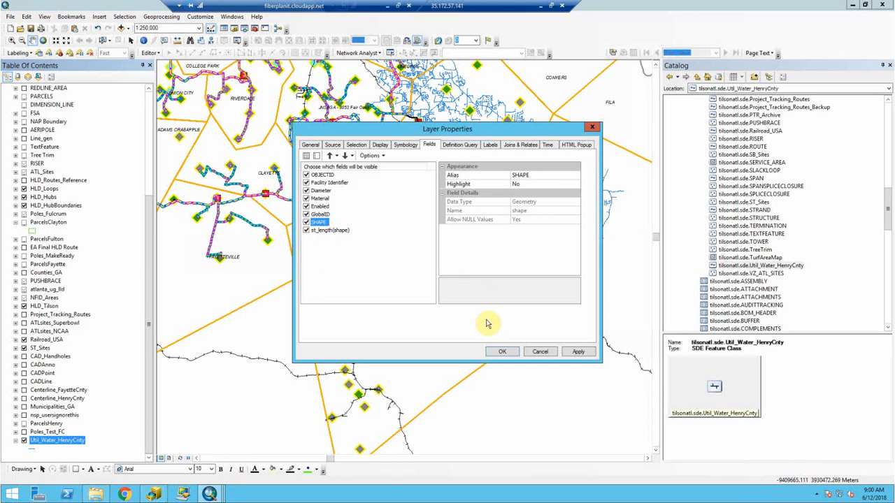
left_click(511, 351)
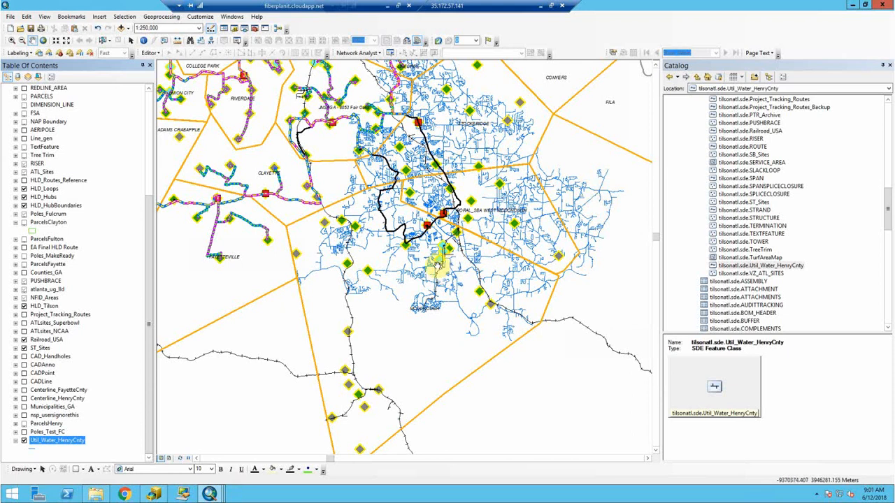
- Hide the Util_Water_HenryCnty layer in the Table of Contents and pan to the surrounding area
left_click(16, 440)
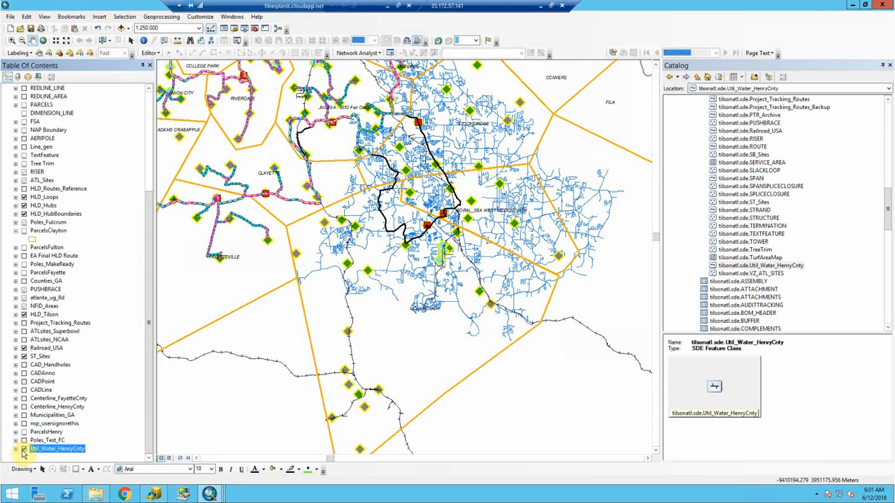
left_click(23, 449)
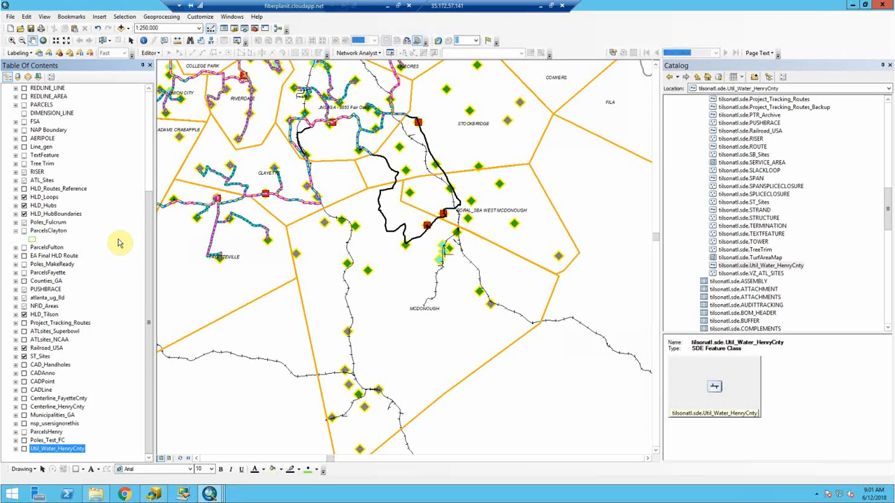
left_click_drag(222, 169, 398, 306)
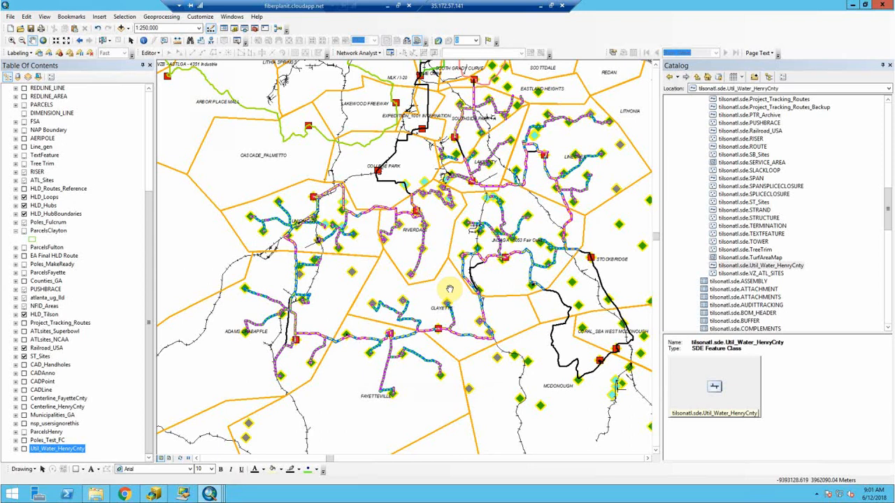
left_click_drag(494, 285, 481, 286)
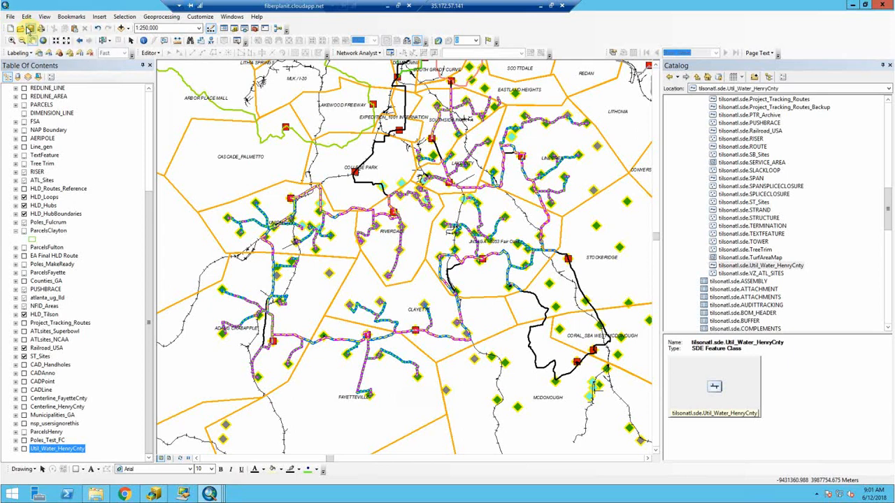
- Save a copy of the map document as TilsonATL_06122018_1 in the Tilsonatl_mxd folder
left_click(11, 17)
left_click(43, 69)
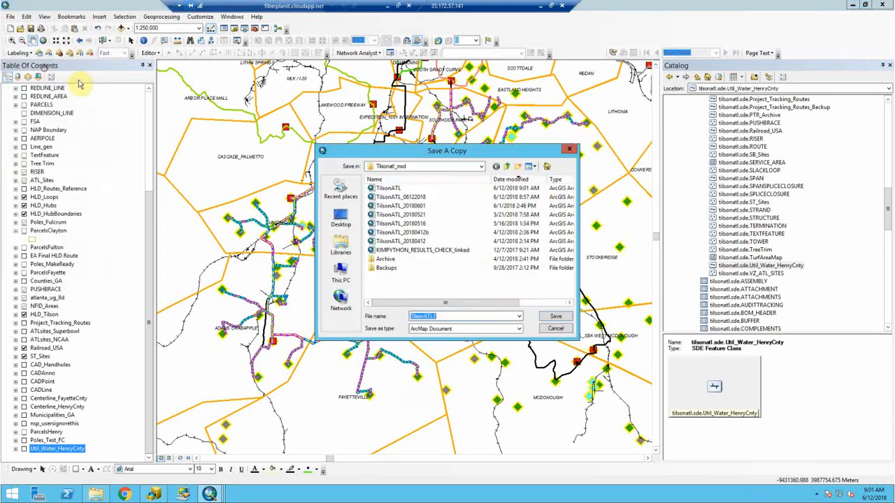
left_click(450, 316)
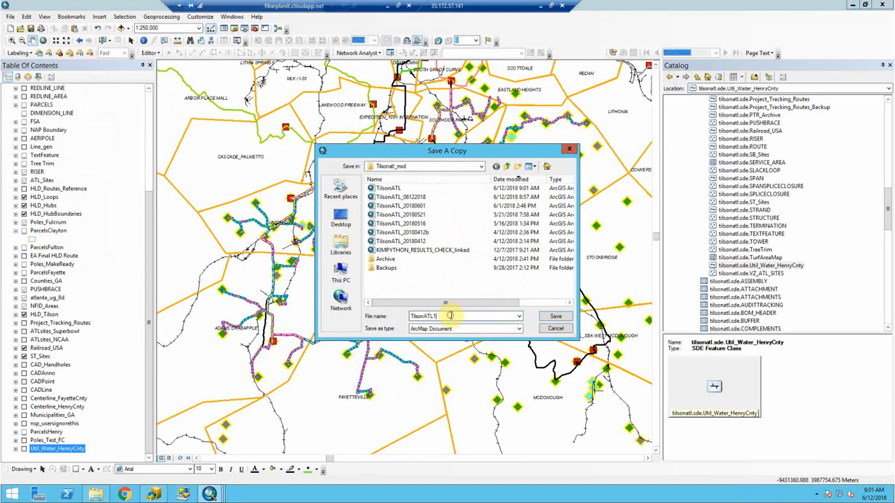
key("BackSpace")
type("_")
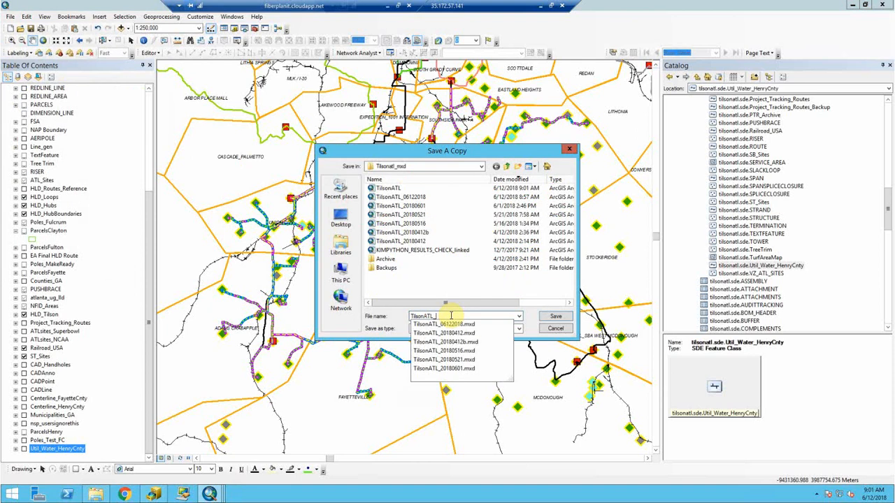
type("0612")
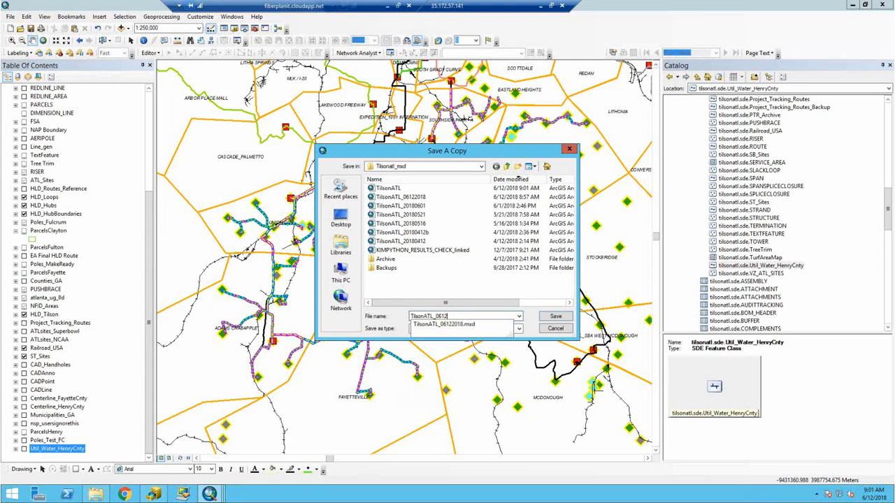
type("2018_")
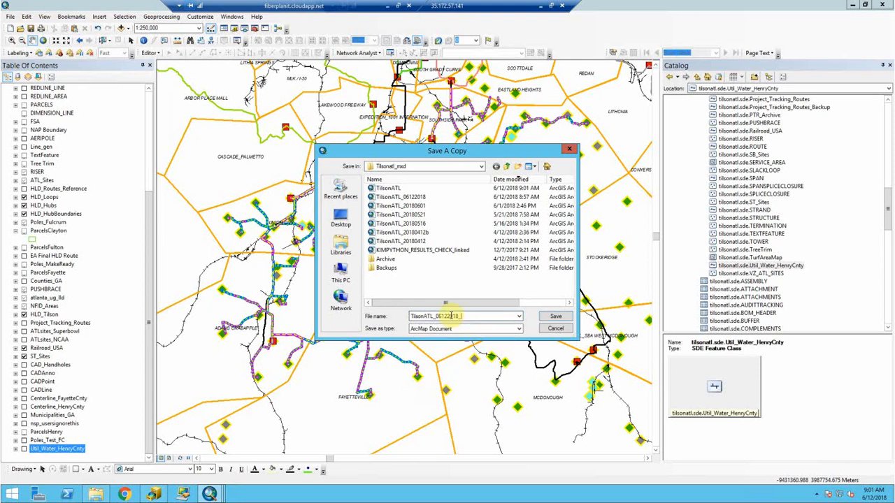
key("BackSpace")
type("_1")
key("Return")
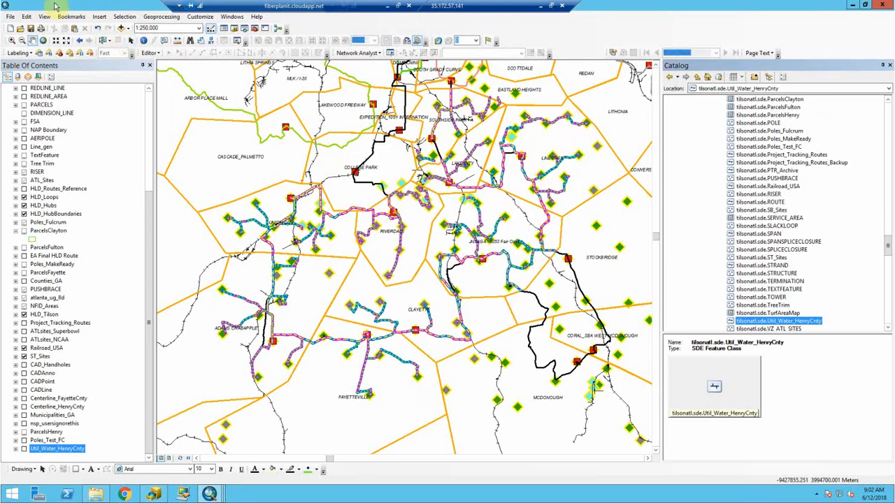
- Start sharing the map as a service from File > Share As
left_click(30, 29)
left_click(11, 16)
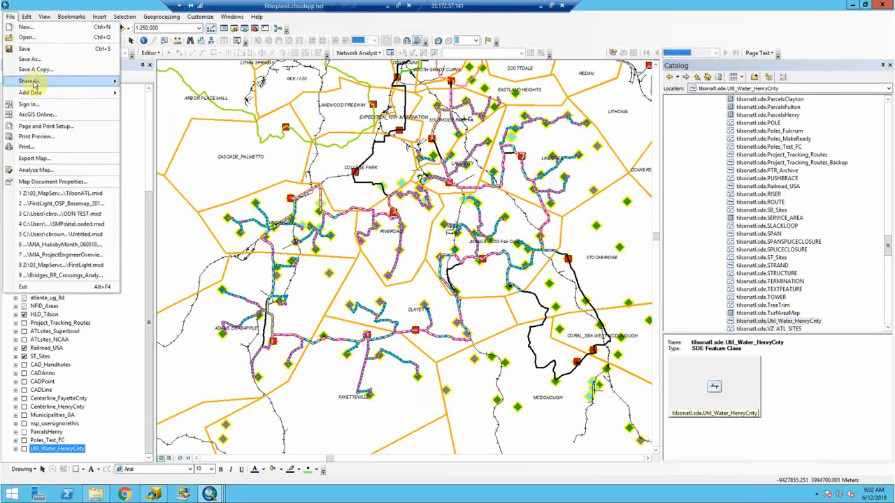
mouse_move(31, 81)
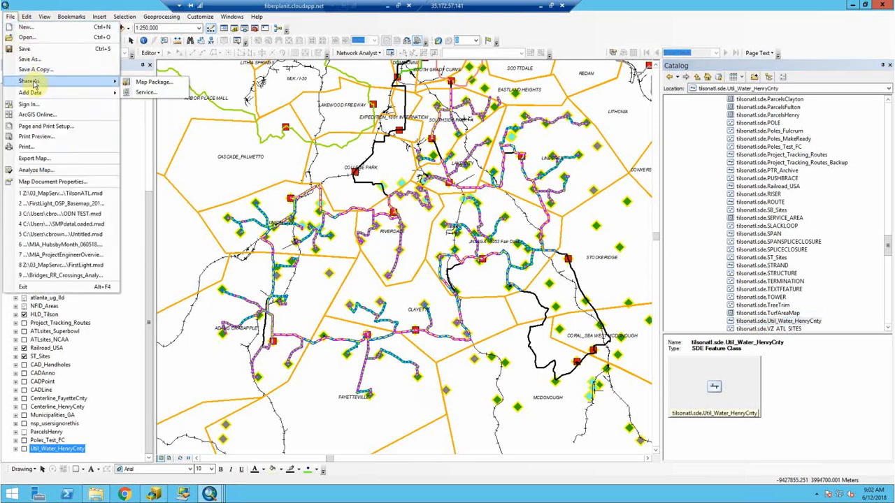
left_click(147, 93)
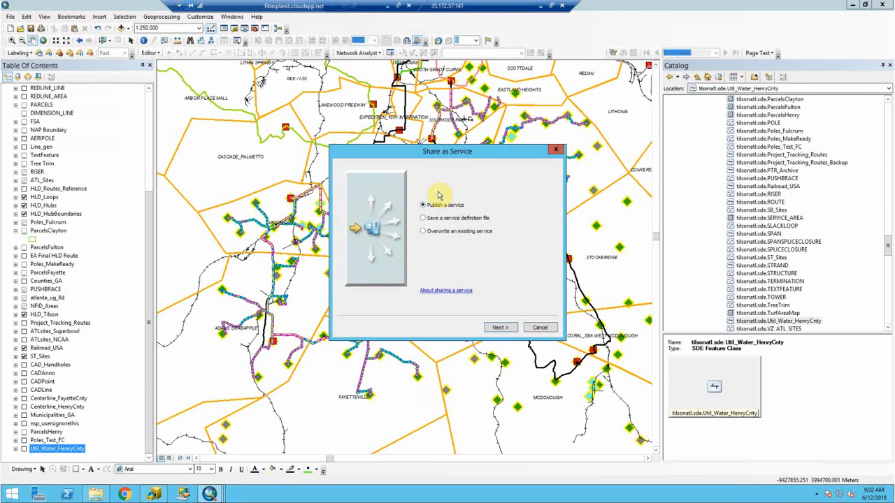
- Choose to overwrite the existing Tilsonatl service on the ATLANTA server and continue
left_click(446, 233)
left_click(499, 329)
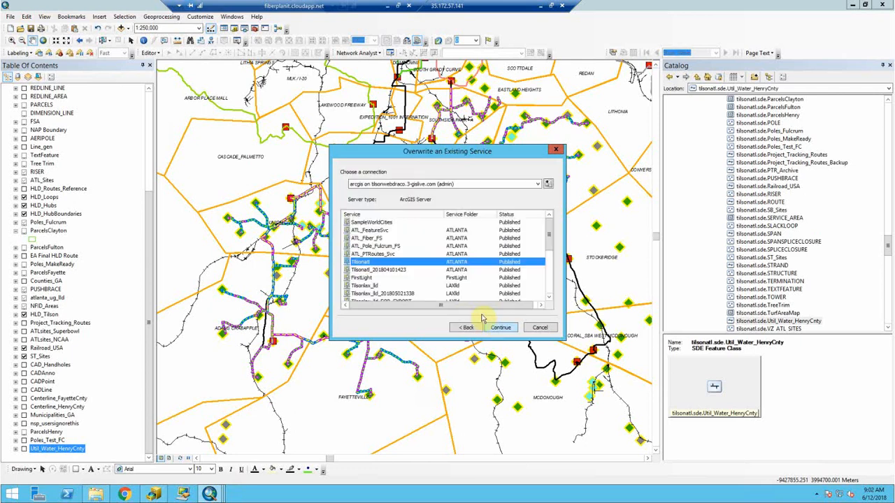
left_click(367, 239)
left_click(371, 255)
left_click(374, 263)
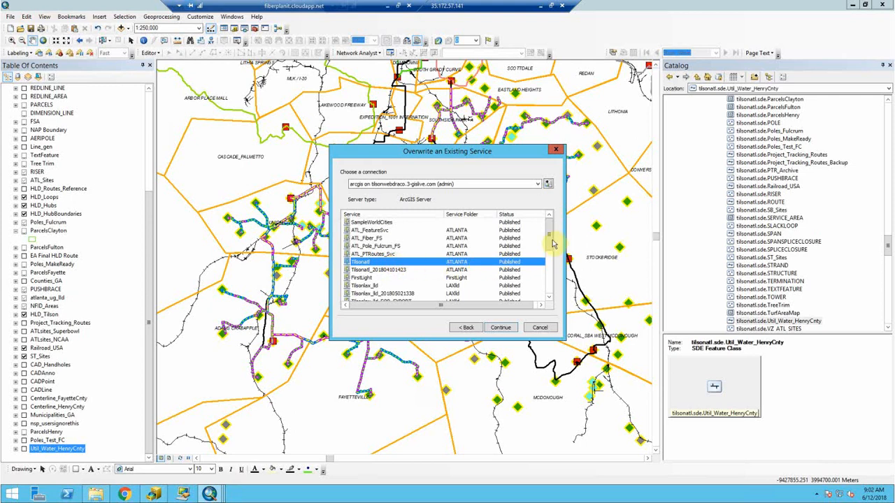
scroll(550, 245, "down", 2)
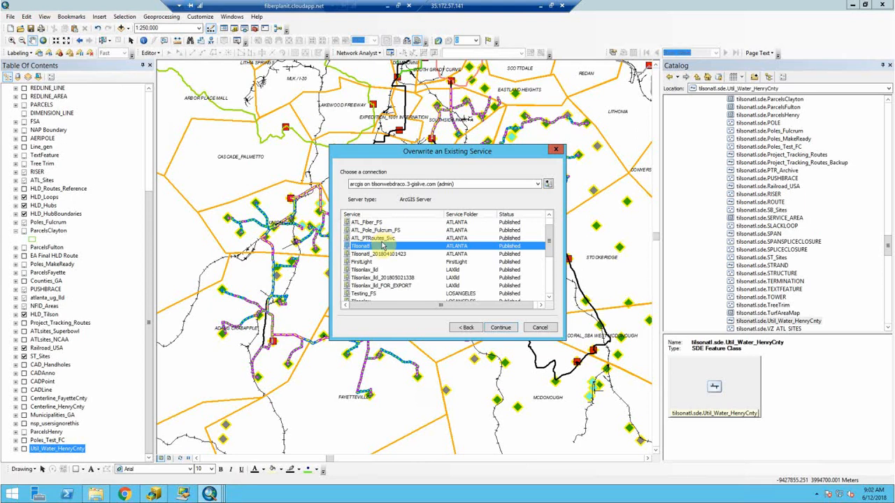
left_click(499, 329)
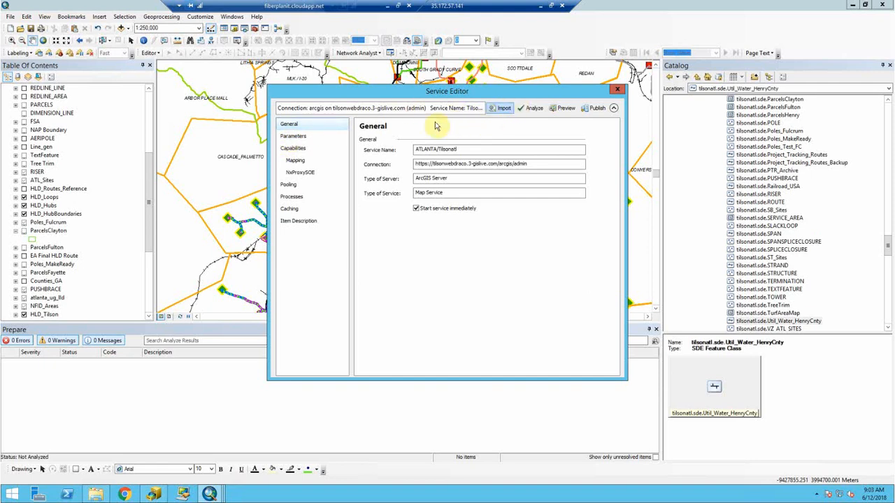
- Review the Parameters and Capabilities pages with NxProxySOE enabled, then analyze the Tilsonatl service
left_click(311, 140)
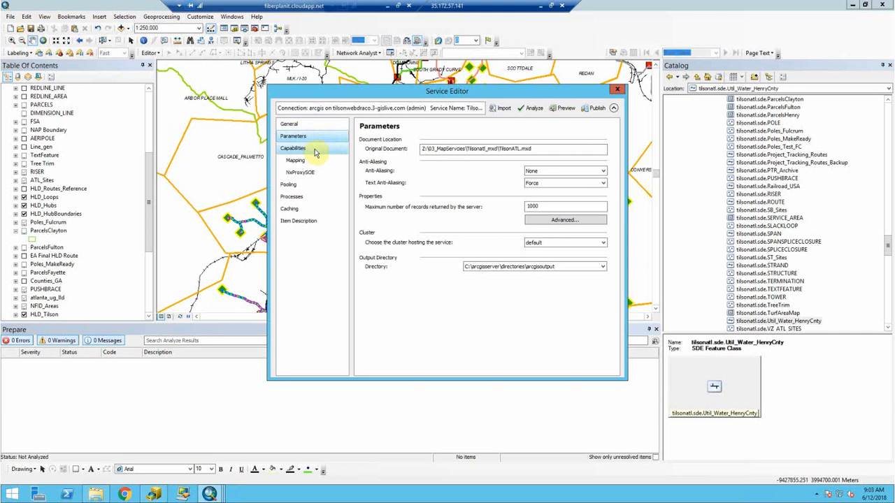
left_click(315, 149)
left_click(383, 227)
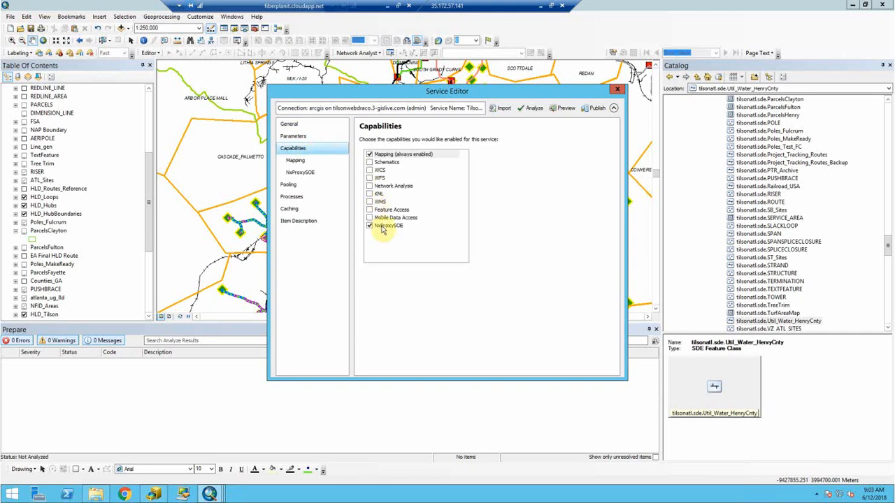
left_click(382, 228)
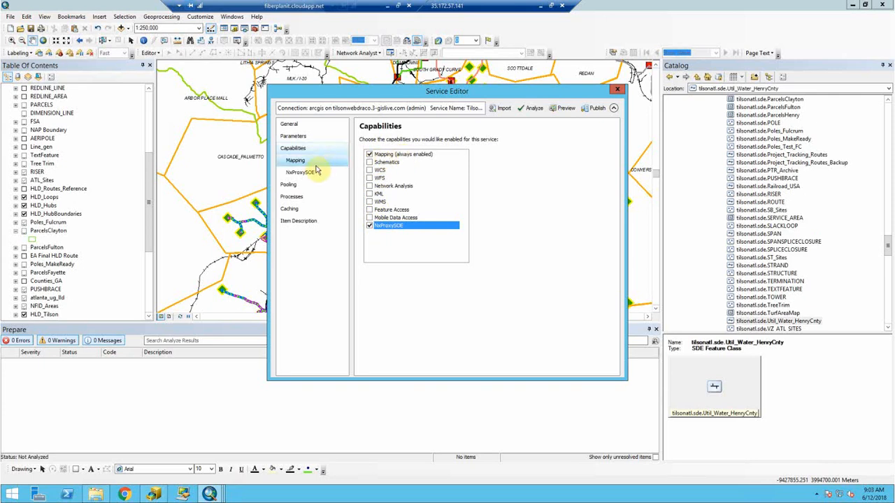
left_click(306, 125)
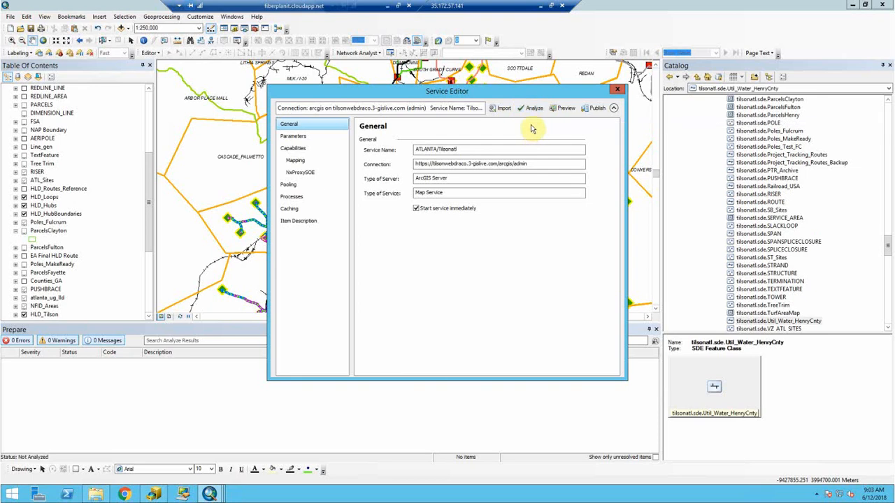
left_click(529, 110)
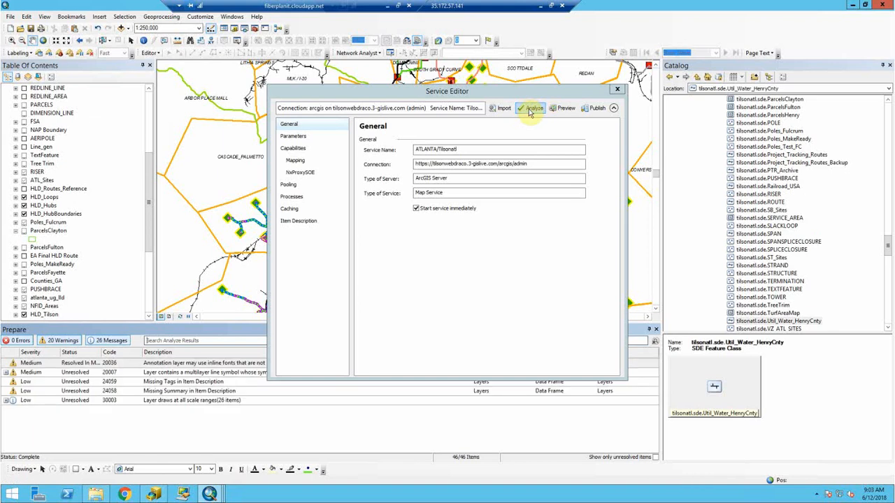
- Move the Service Editor window up so the analysis warnings are fully readable
left_click_drag(493, 93, 491, 28)
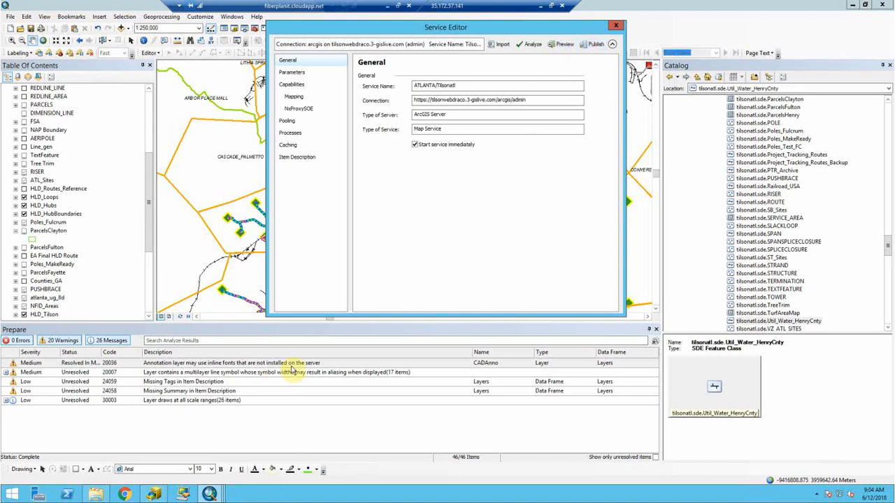
- Publish the ATLANTA/Tilsonatl service and acknowledge the successful publishing result
left_click(593, 44)
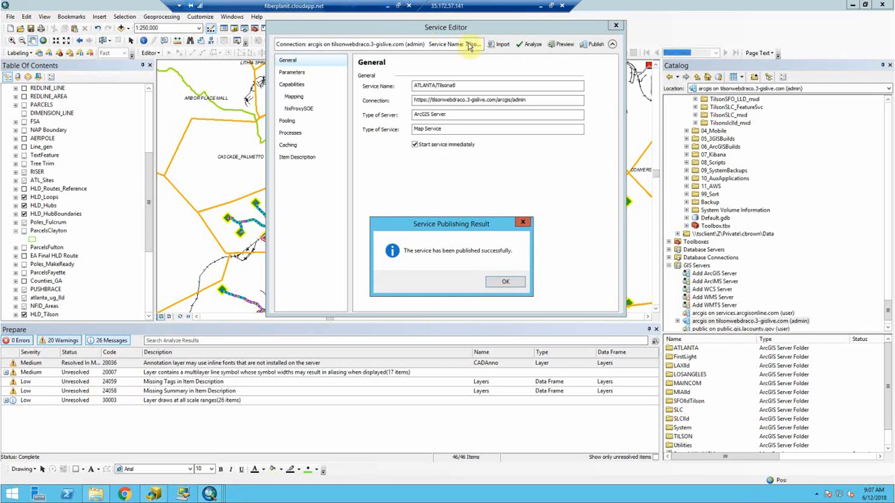
left_click(506, 282)
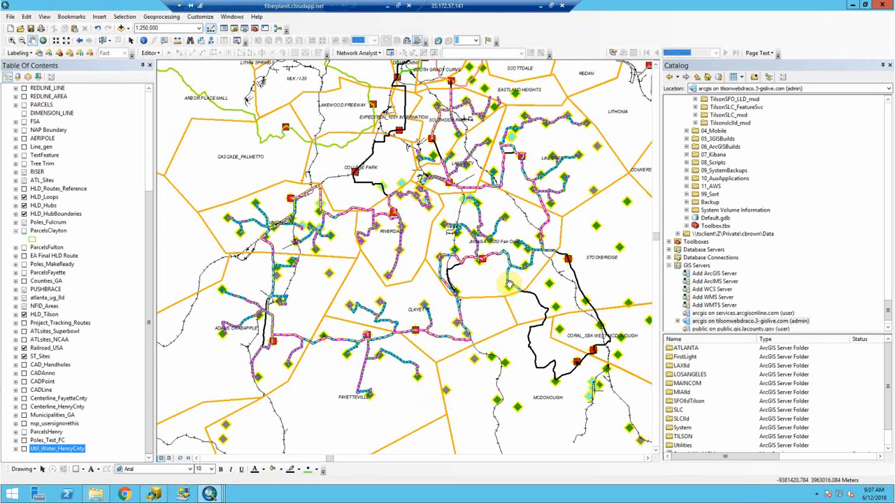
- Open the ATL 3-GIS Web site from the 3GIS bookmarks in a new Chrome tab
left_click(387, 4)
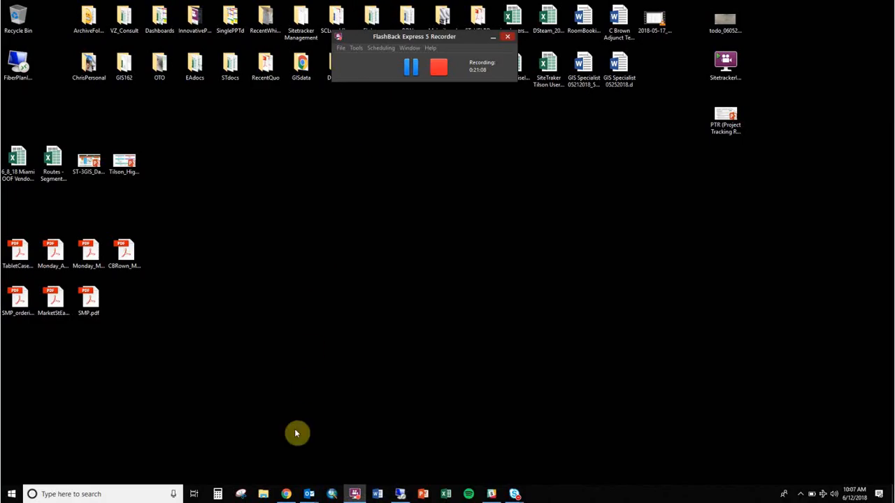
left_click(285, 493)
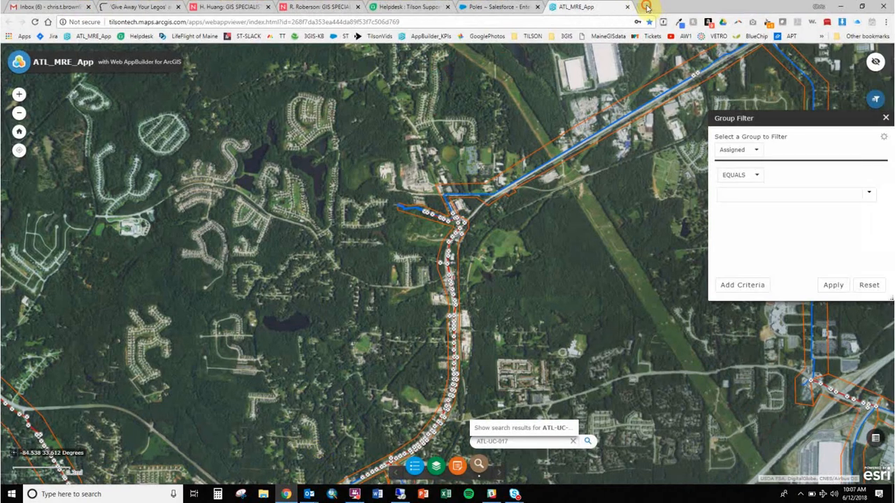
left_click(646, 7)
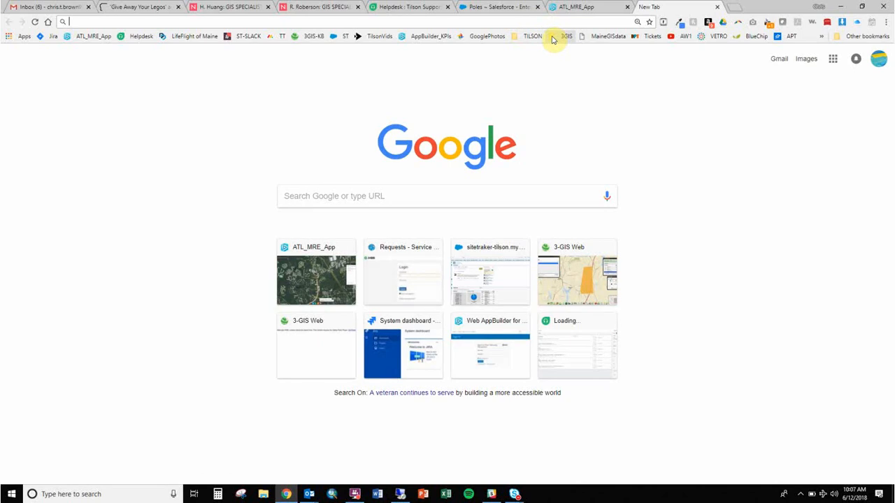
left_click(553, 38)
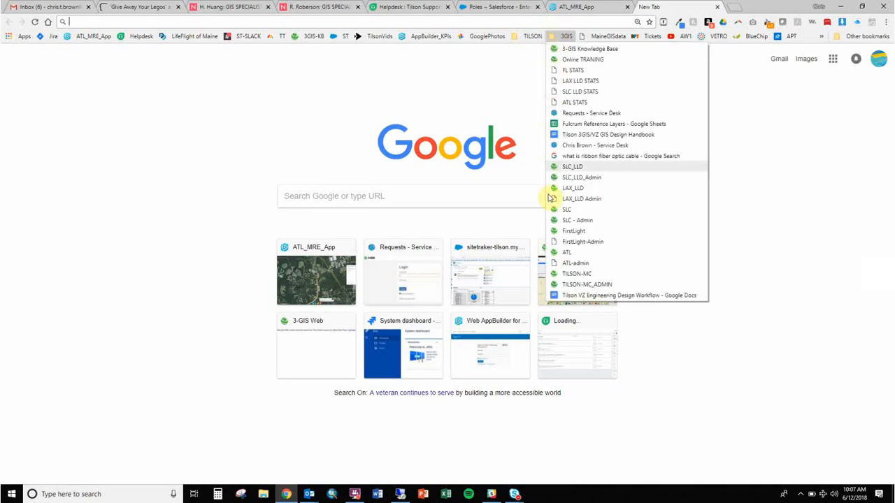
left_click(567, 252)
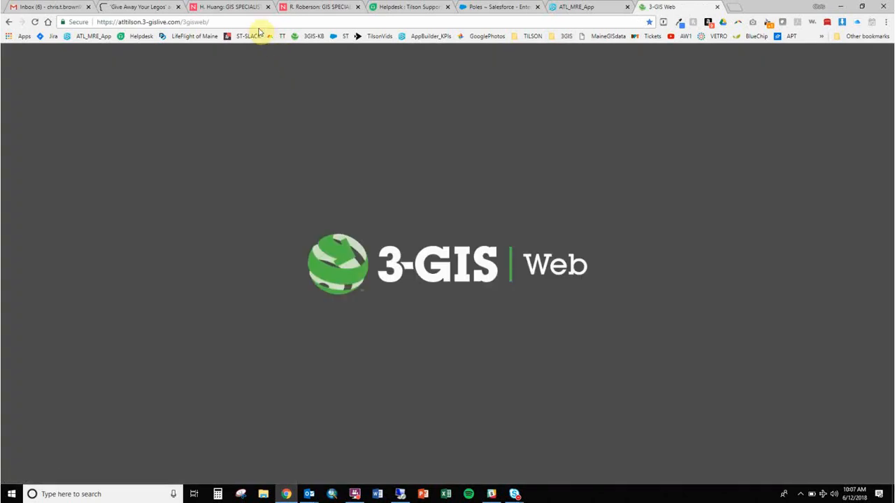
- Append 'services' to the site address to load the Cache Handler page
left_click(246, 19)
left_click(247, 19)
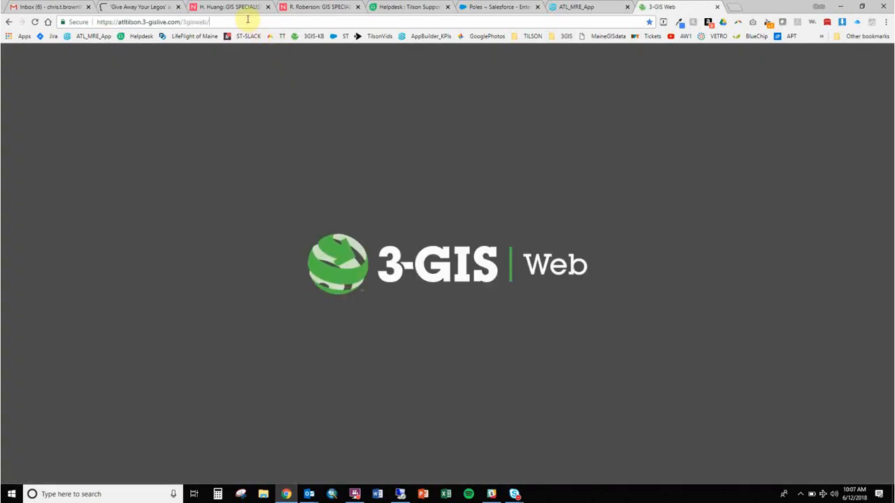
type("services")
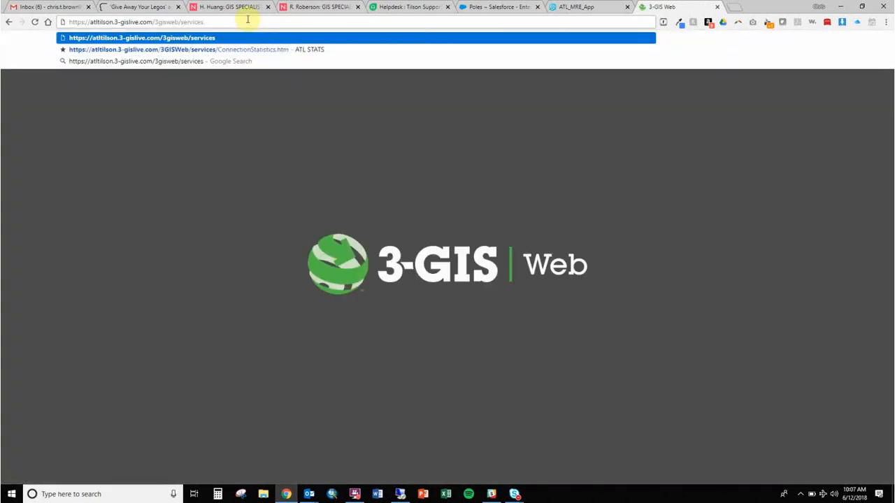
key("Return")
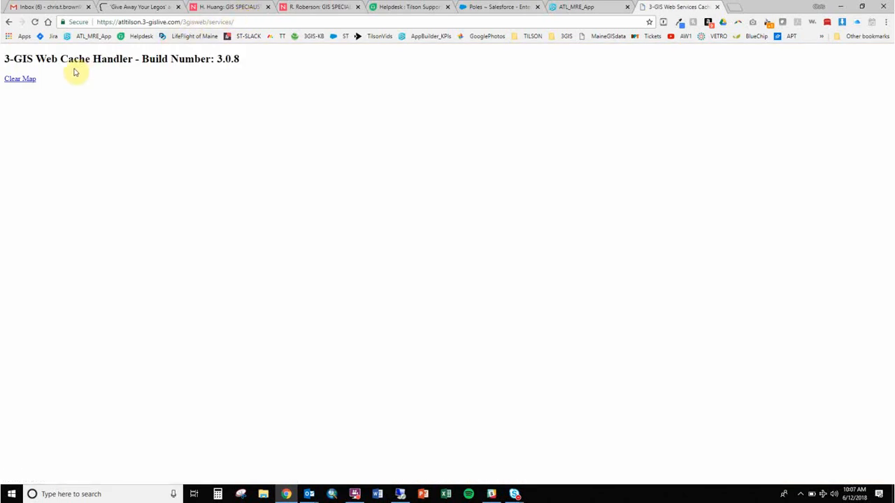
- Reset the ATL map cache with the Clear Map link, then bring up Chrome's History menu
left_click(31, 84)
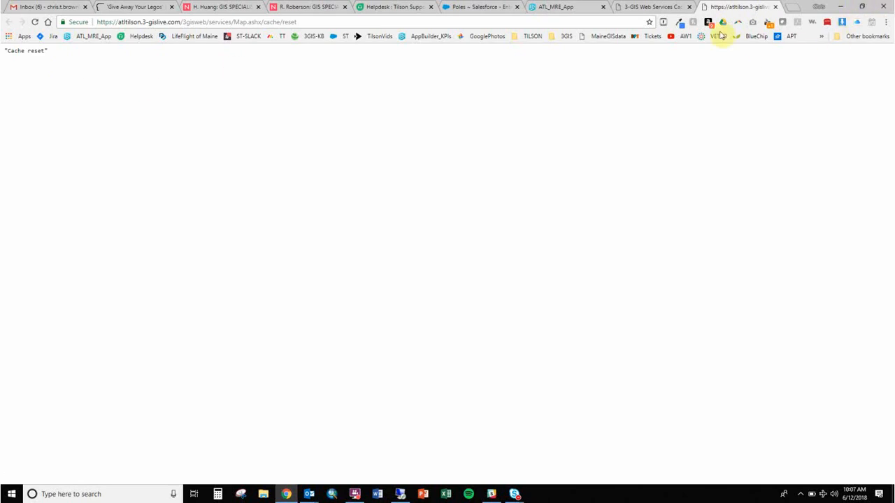
left_click(884, 23)
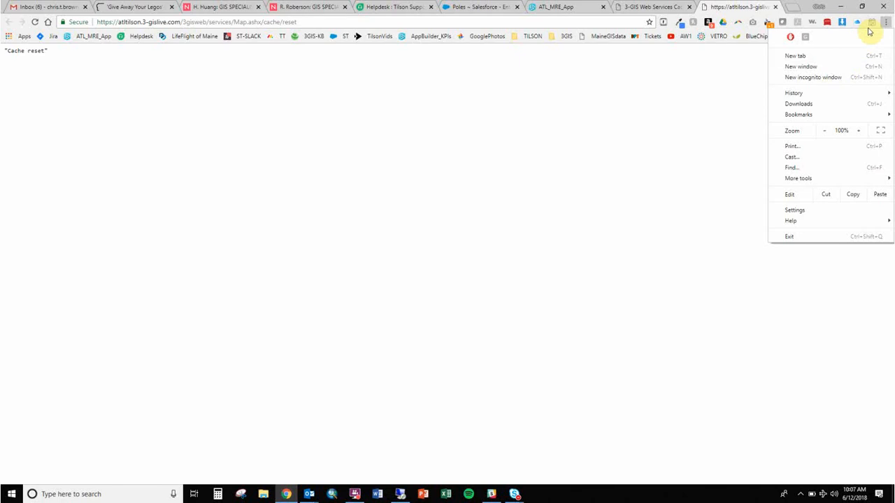
left_click(885, 24)
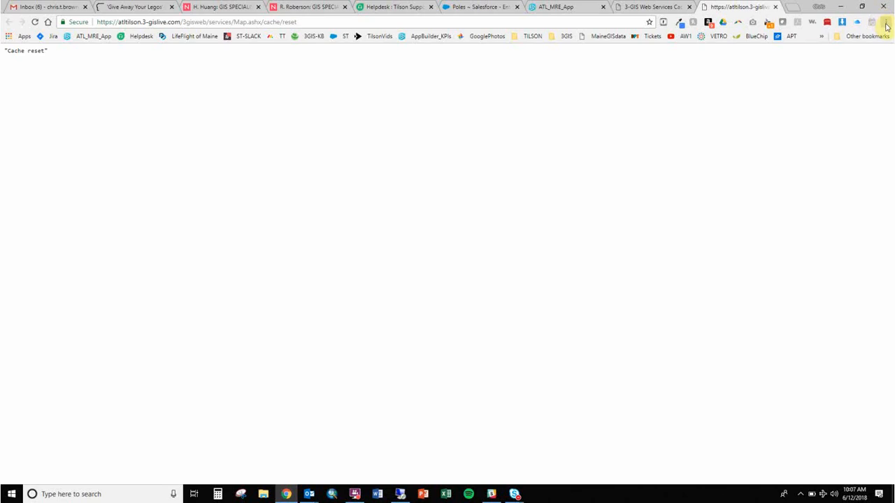
left_click(886, 24)
mouse_move(846, 94)
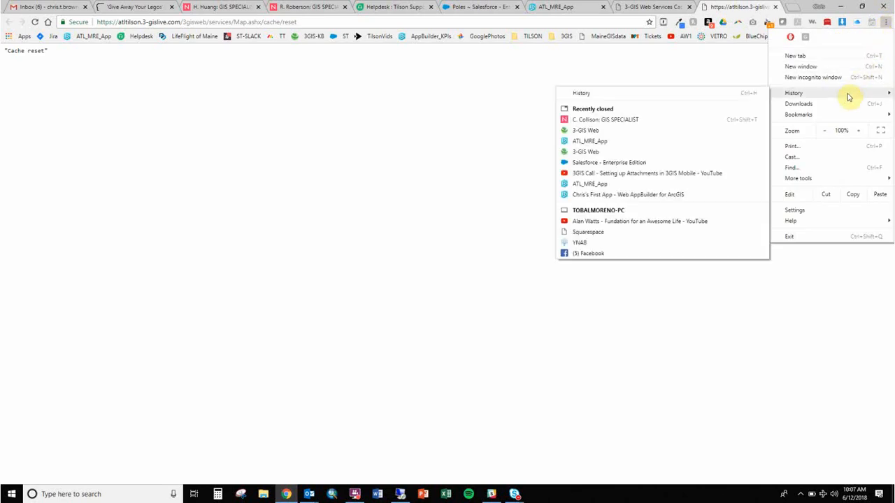
- Clear all-time browsing history, cookies and cached images in Chrome
left_click(698, 95)
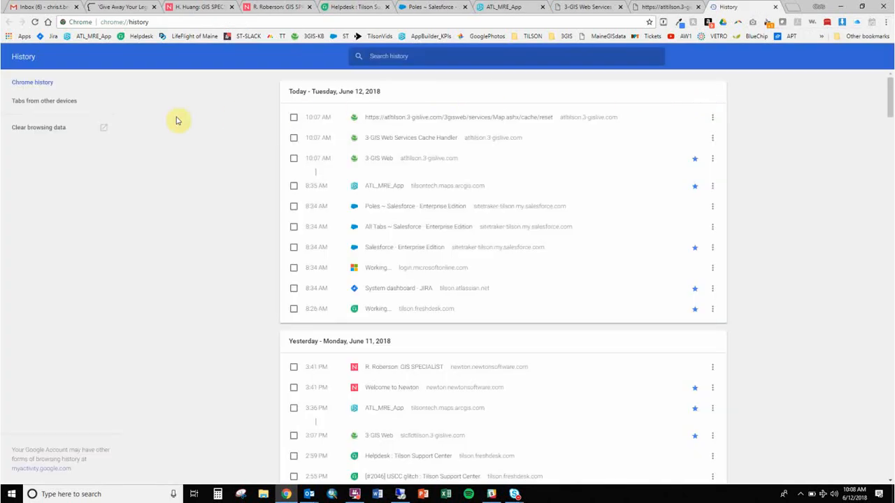
left_click(60, 130)
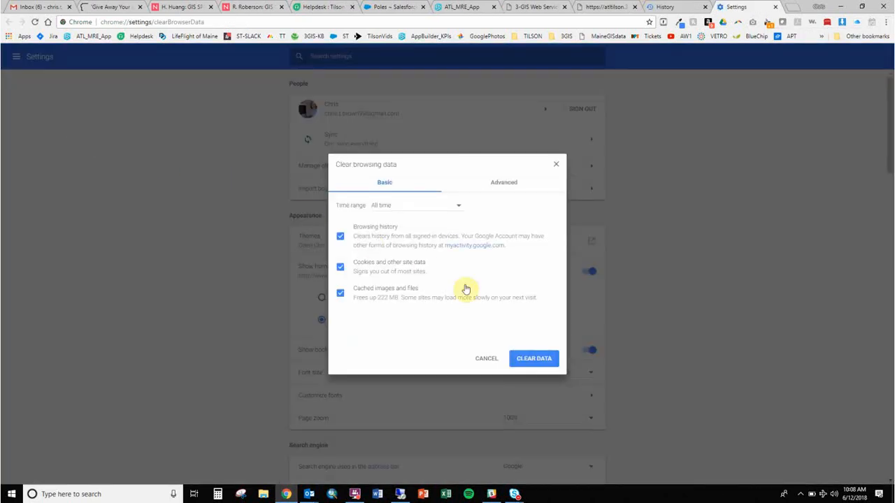
left_click(530, 360)
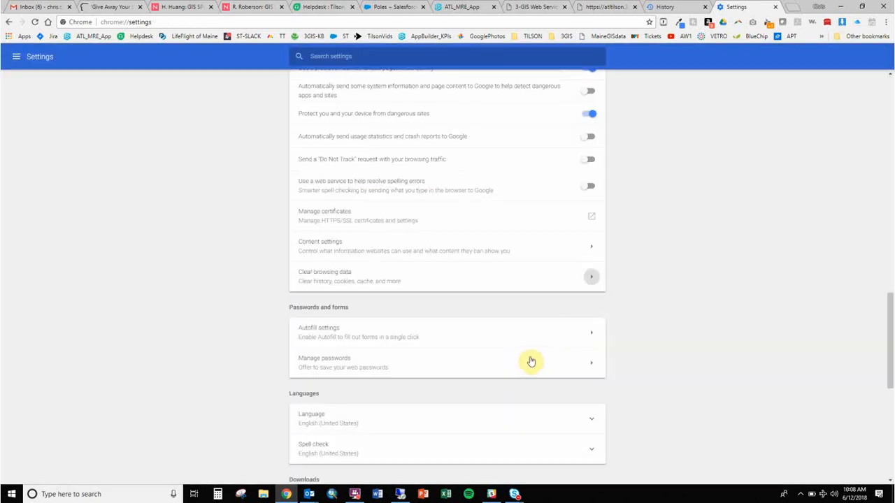
- Cycle through the open tabs and return to the Cache reset page
left_click(679, 7)
left_click(611, 6)
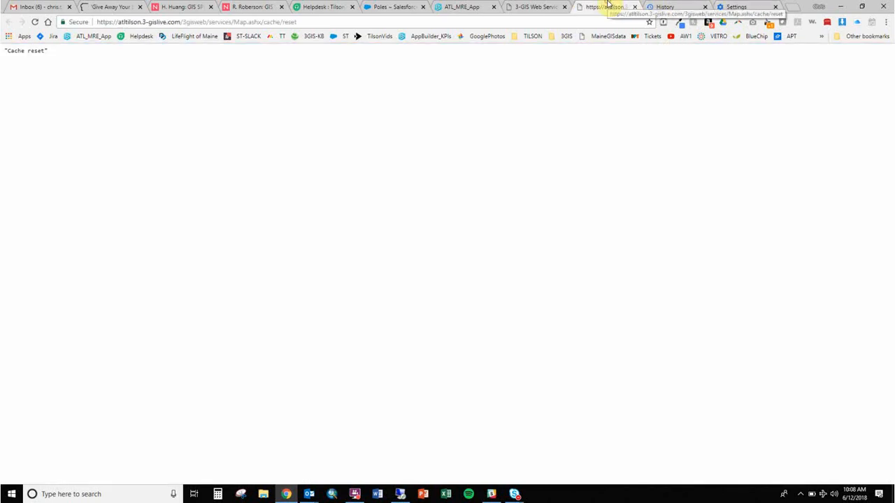
left_click(753, 7)
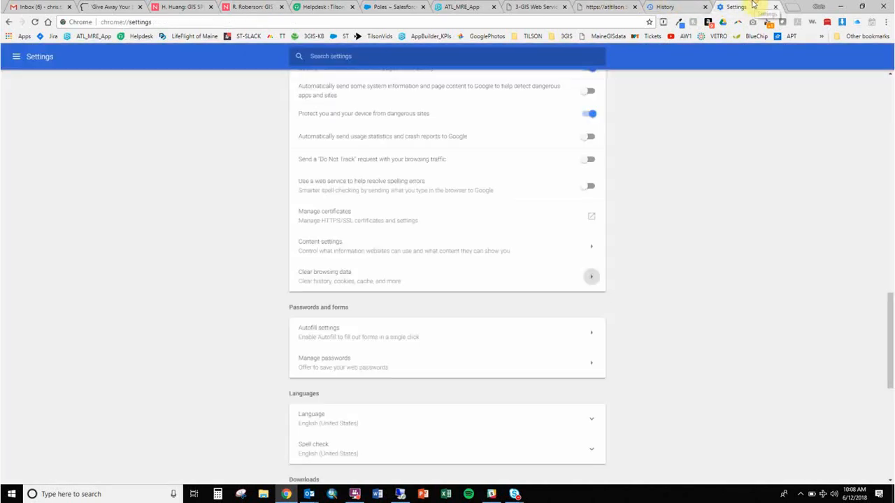
left_click(547, 6)
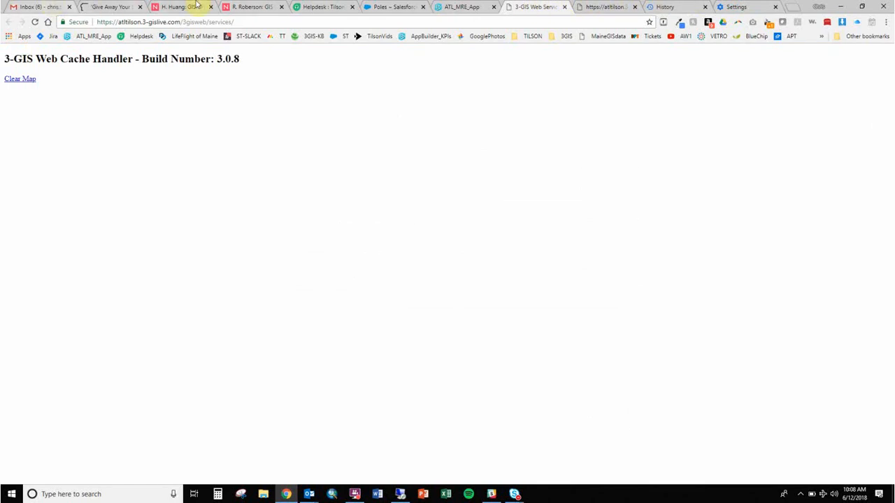
left_click(601, 6)
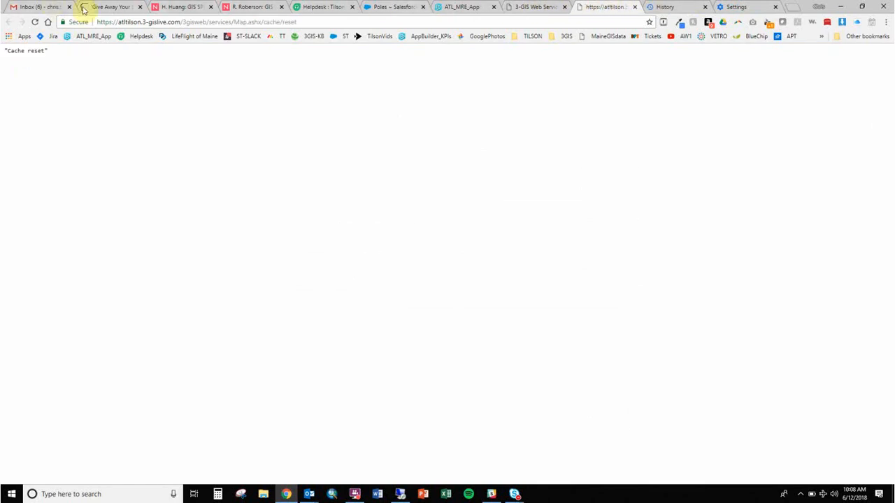
- Open the ATL 3-GIS Web site from the bookmarks and log in with the username and password
left_click(563, 36)
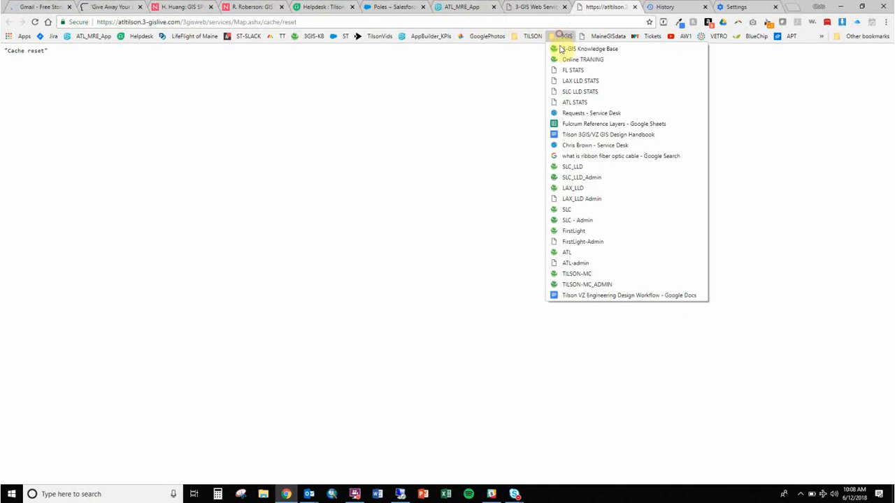
left_click(585, 253)
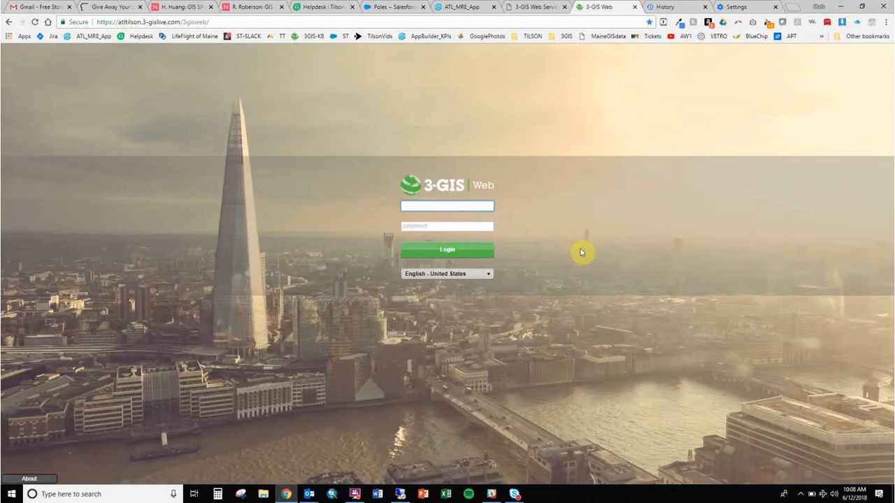
left_click(424, 205)
key("Tab")
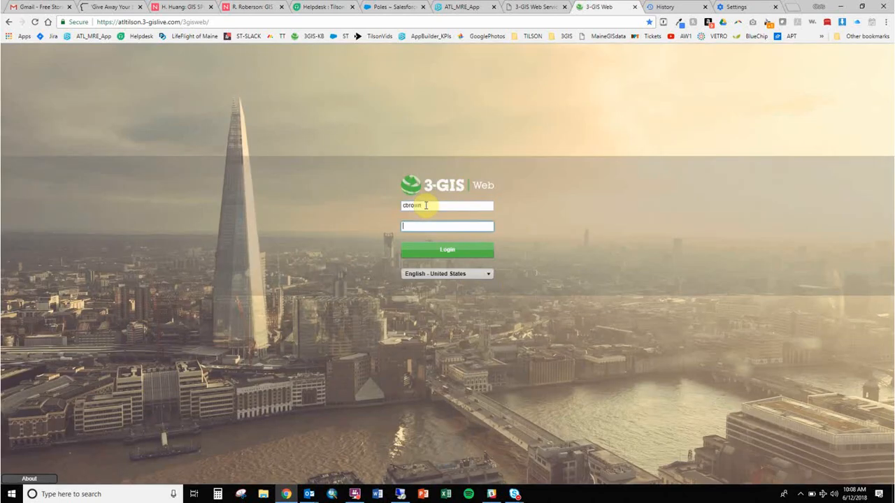
type("******")
key("Return")
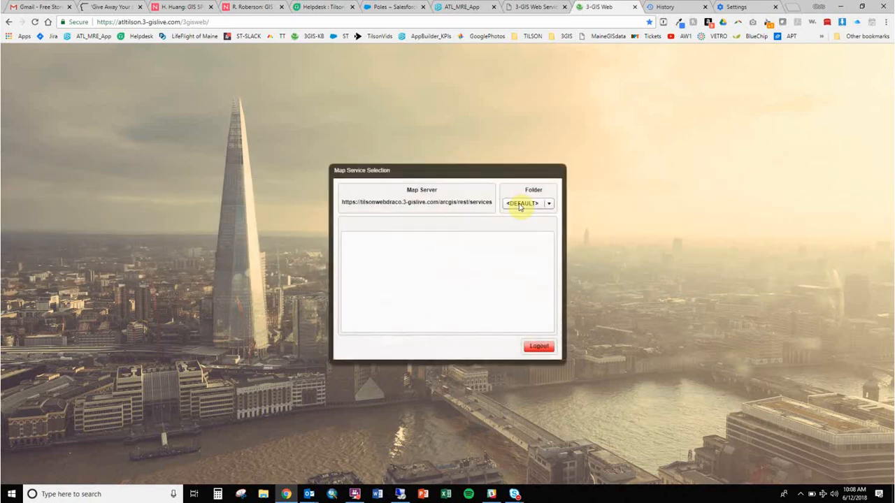
- Choose the ATLANTA folder in Map Service Selection and load the Tilsonatl map service
left_click(519, 206)
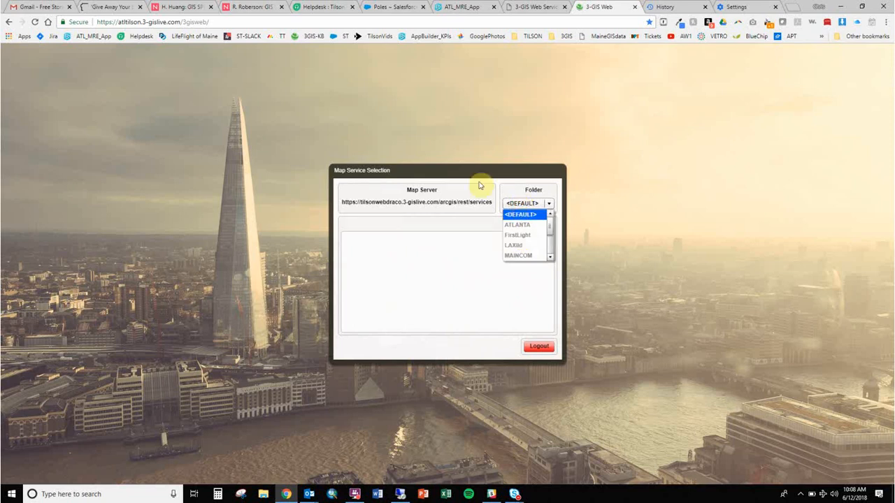
left_click(120, 23)
left_click(120, 23)
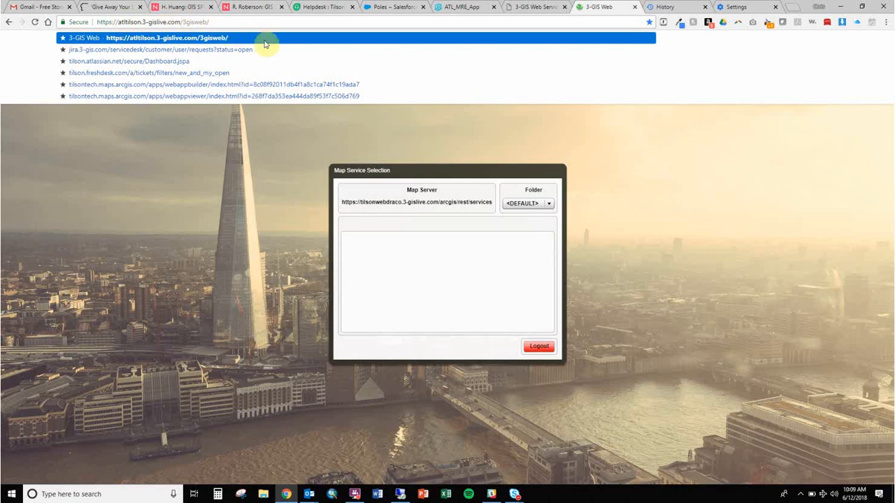
left_click(416, 173)
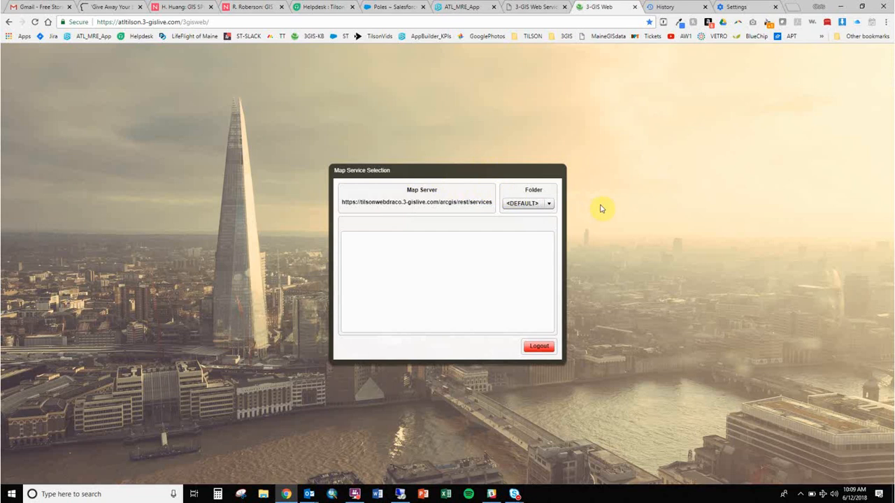
left_click(542, 205)
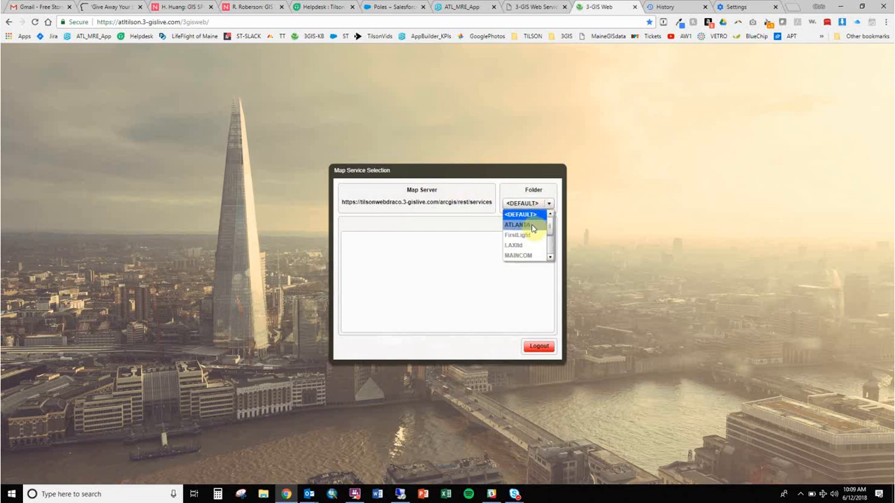
left_click(531, 226)
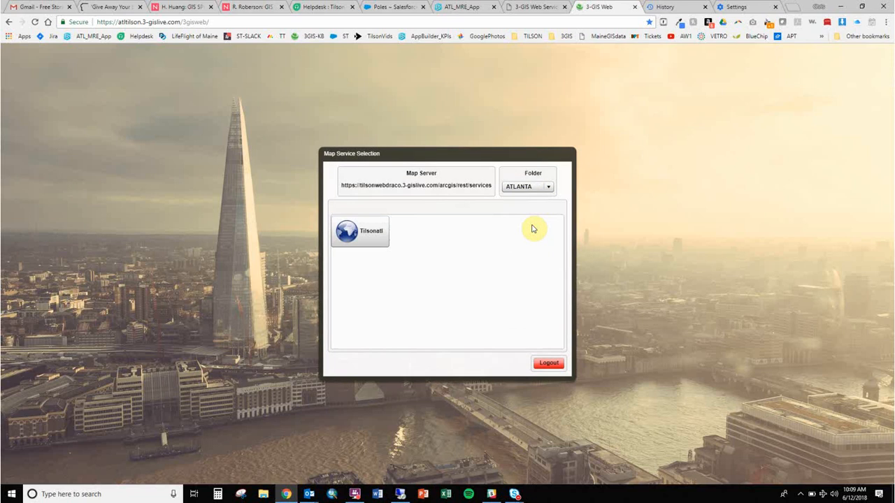
left_click(358, 232)
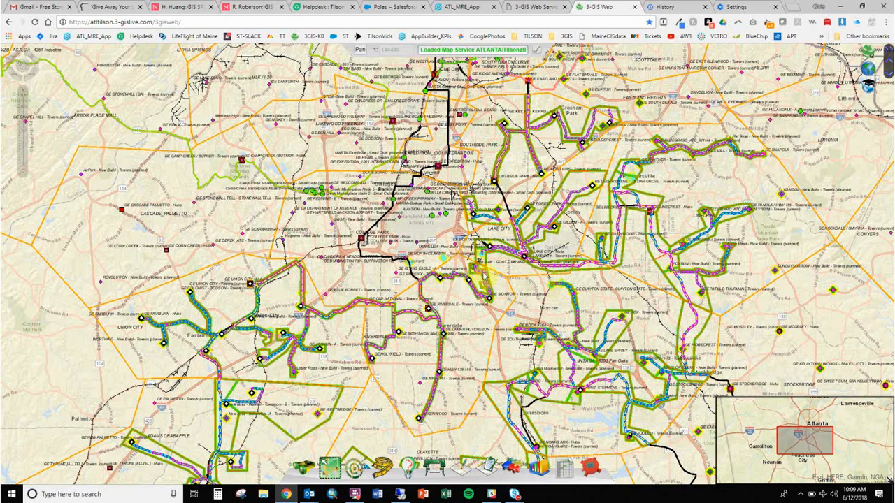
- Open the Table of Contents, expand ATLANTA/Tilson, and scroll down to Util_Water_HenryCnty
left_click_drag(507, 308, 289, 224)
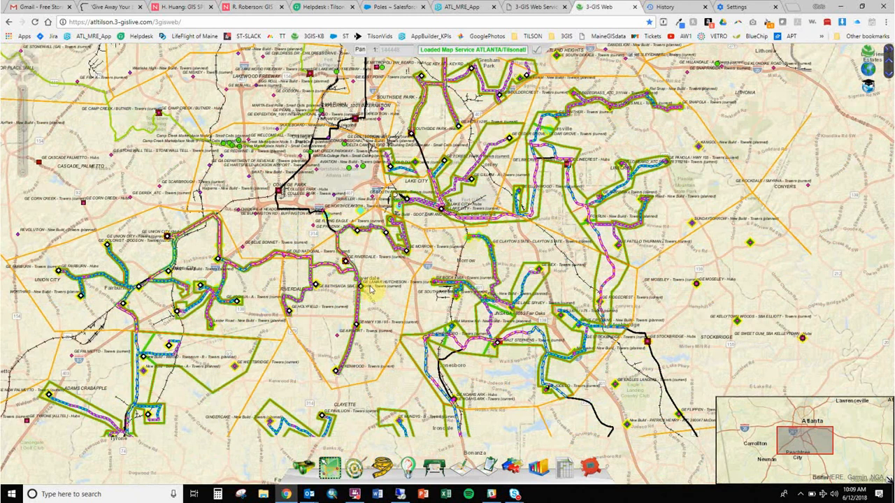
left_click(864, 73)
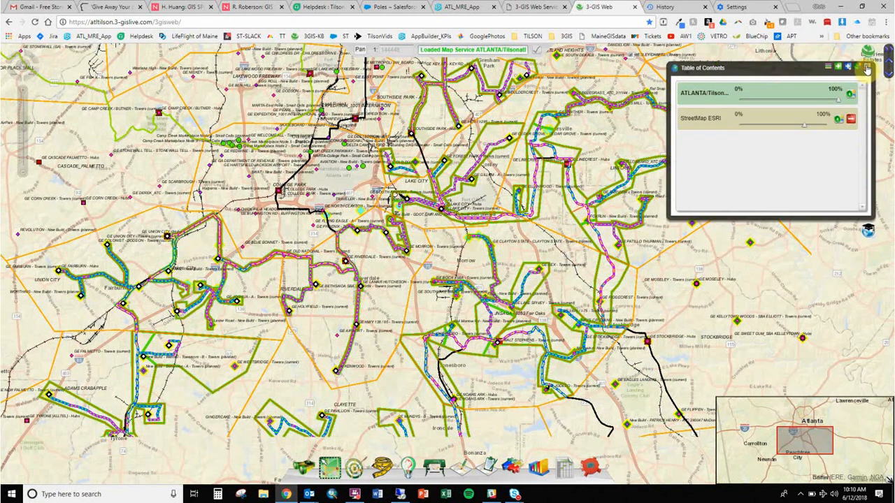
left_click(865, 74)
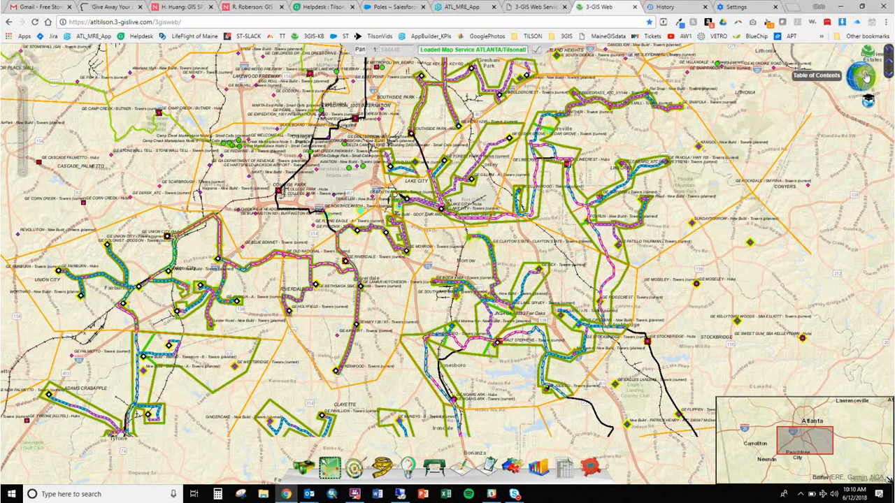
left_click(865, 73)
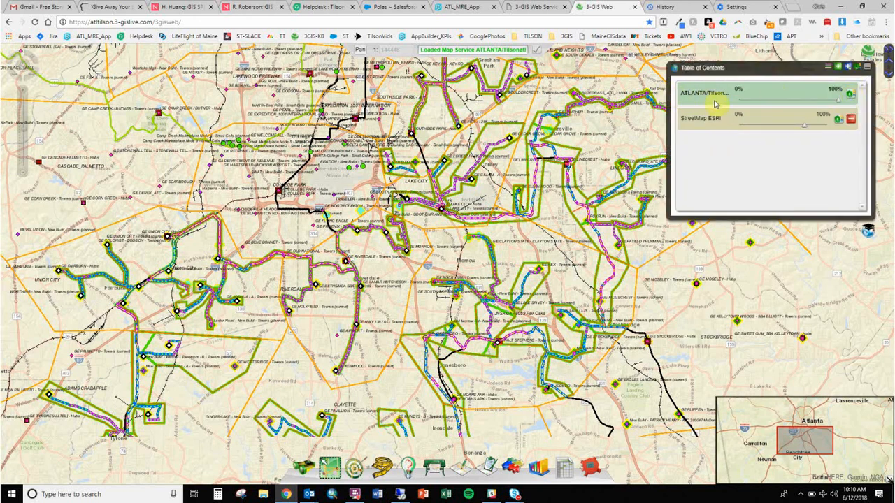
left_click(849, 97)
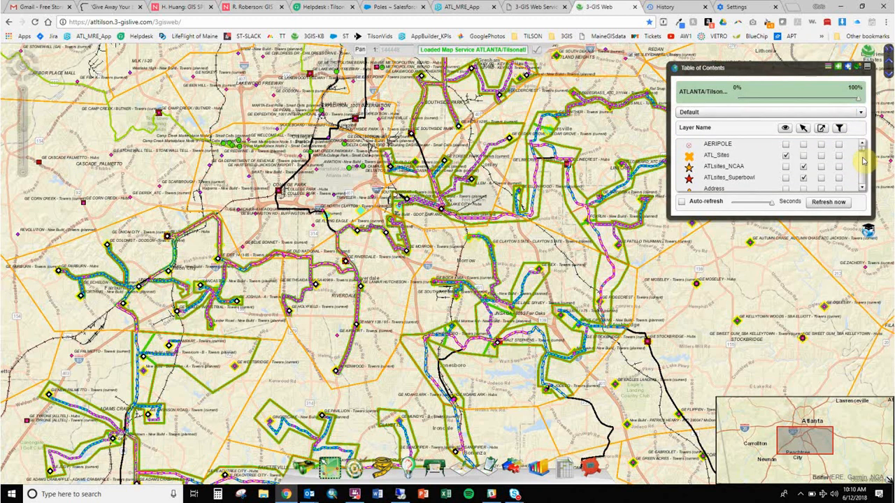
scroll(863, 156, "down", 2)
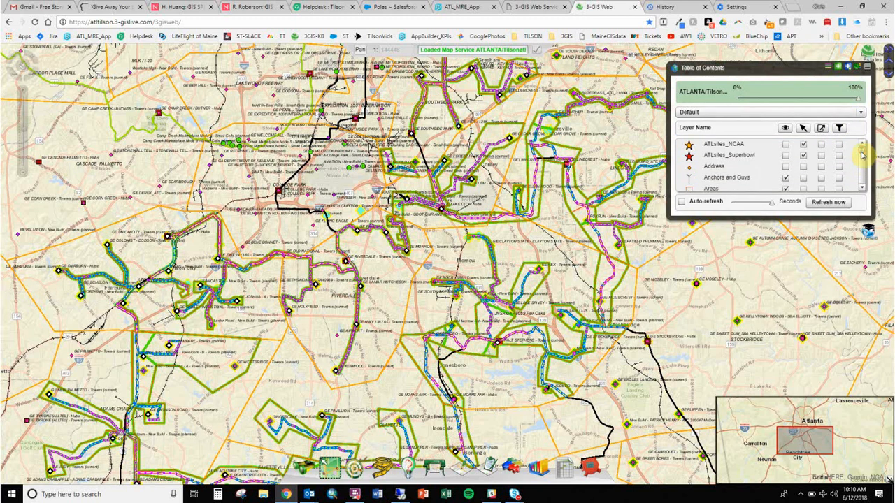
scroll(862, 158, "down", 3)
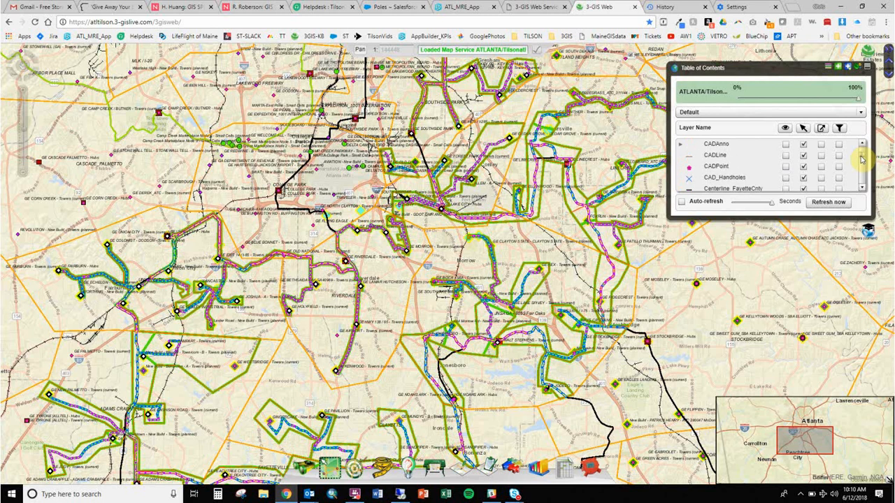
scroll(861, 157, "down", 8)
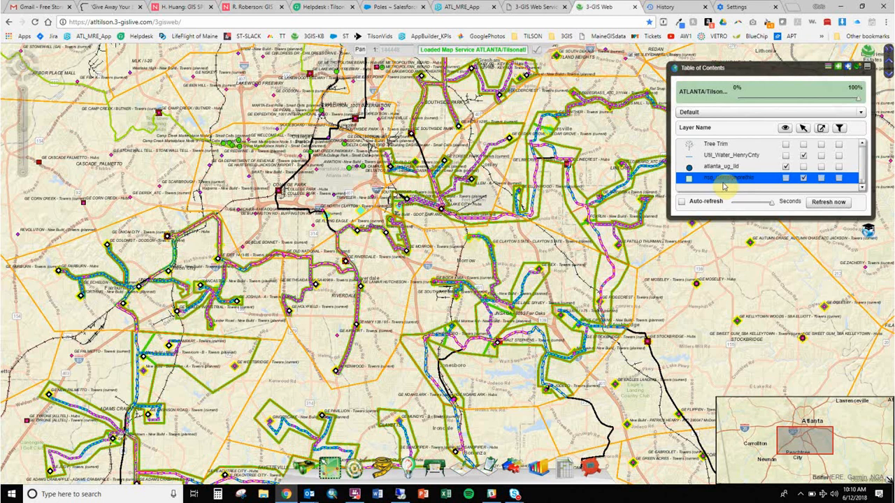
left_click(741, 189)
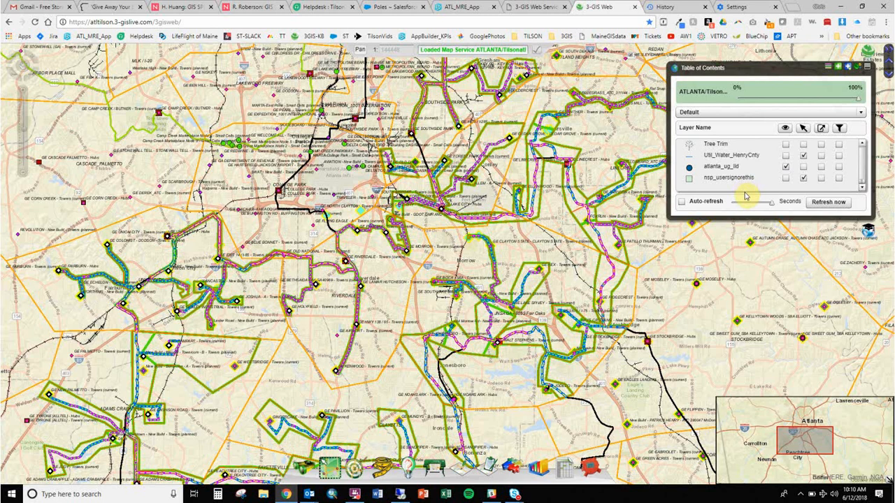
left_click(857, 179)
left_click(860, 184)
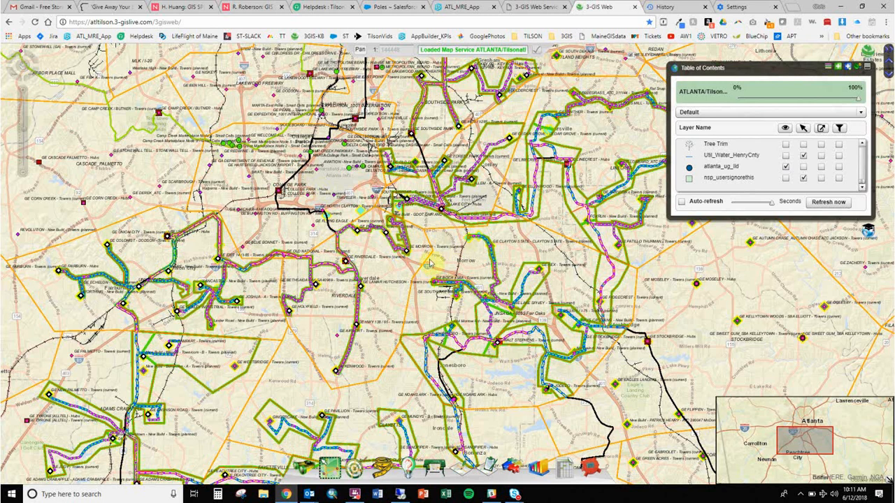
left_click(23, 92)
left_click(24, 91)
left_click(23, 91)
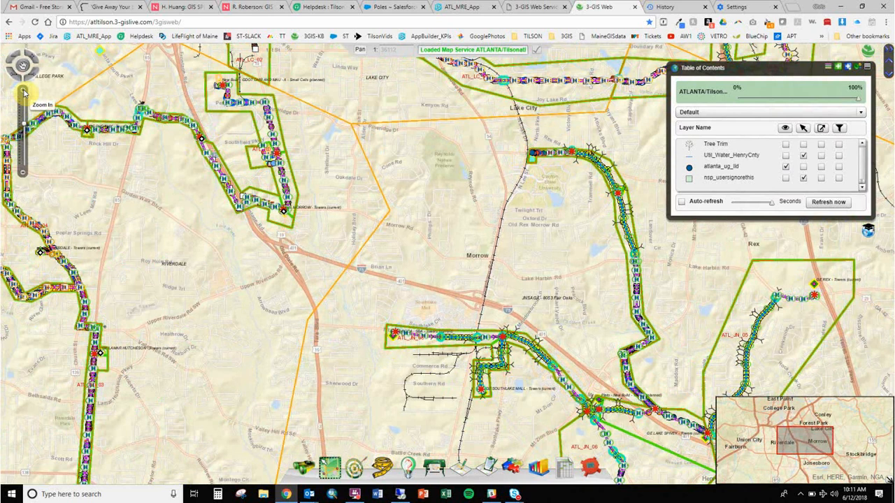
left_click(26, 151)
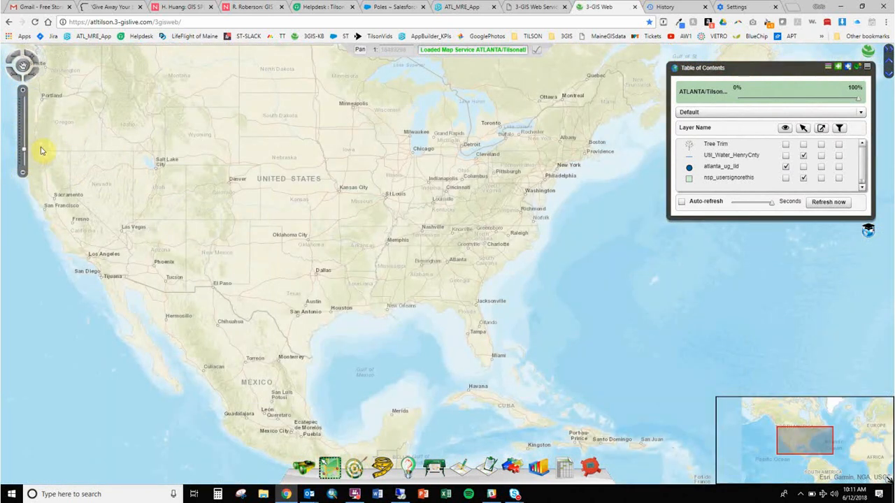
left_click(26, 113)
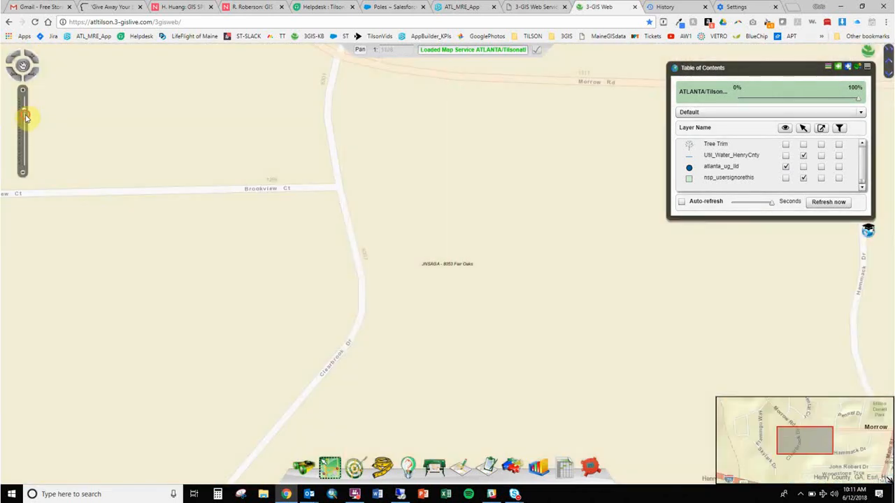
left_click(25, 117)
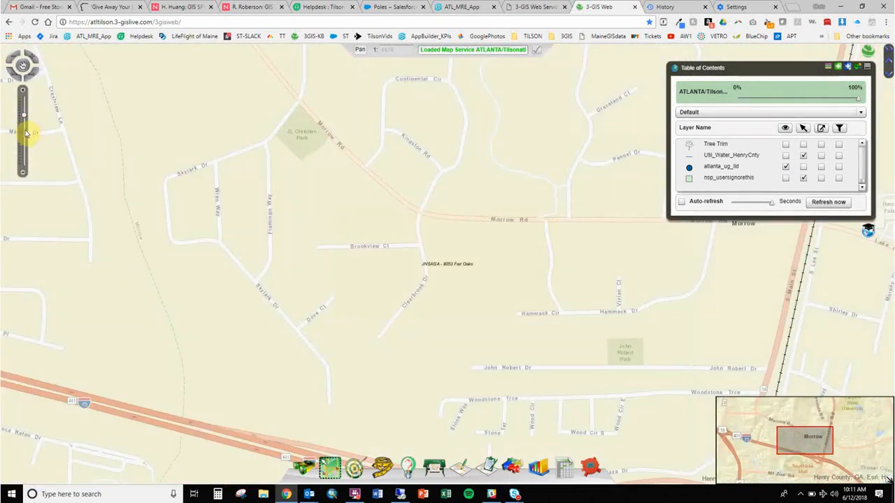
left_click(25, 133)
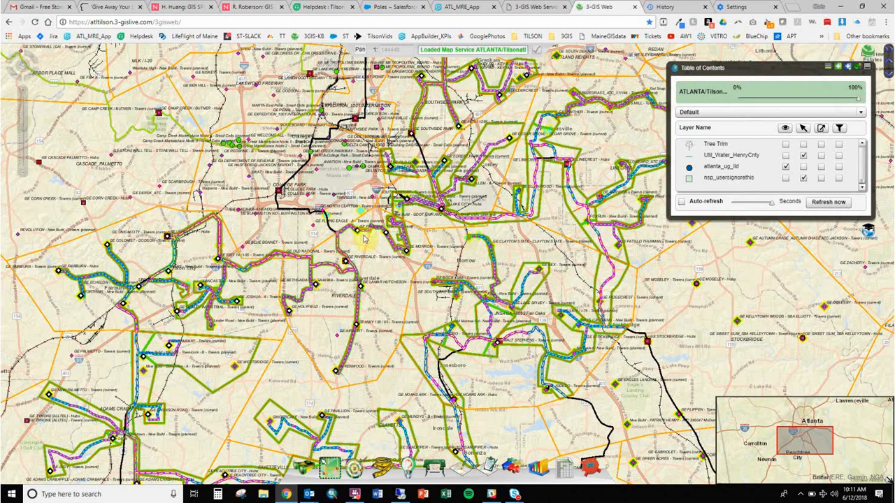
left_click(766, 176)
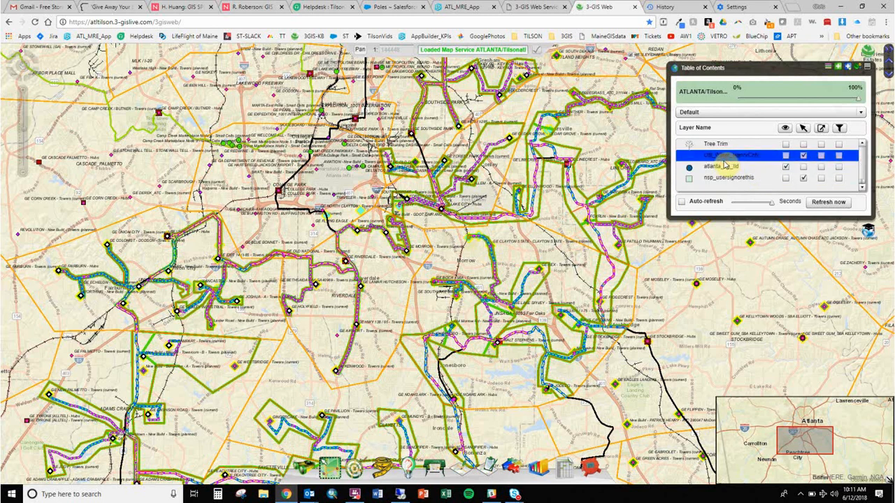
- Turn on atlanta_ug_lld and Util_Water_HenryCnty, pan to the blue water mains, then minimize the browser
left_click(784, 166)
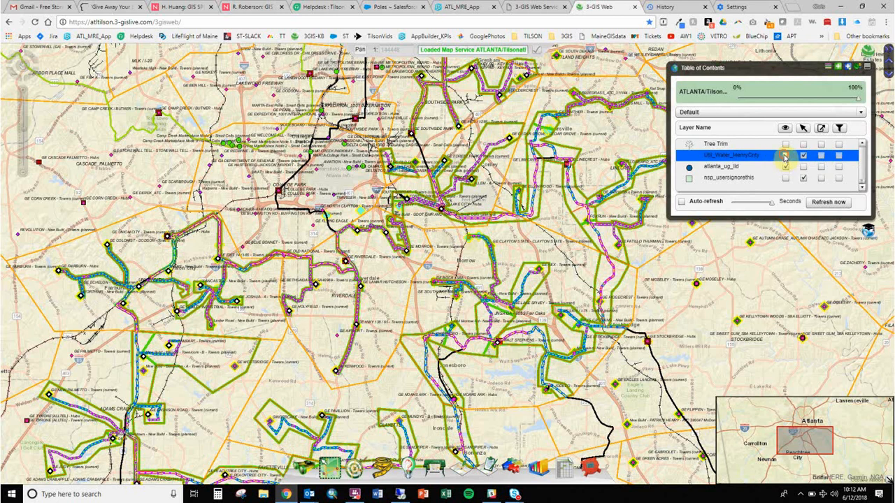
left_click(785, 156)
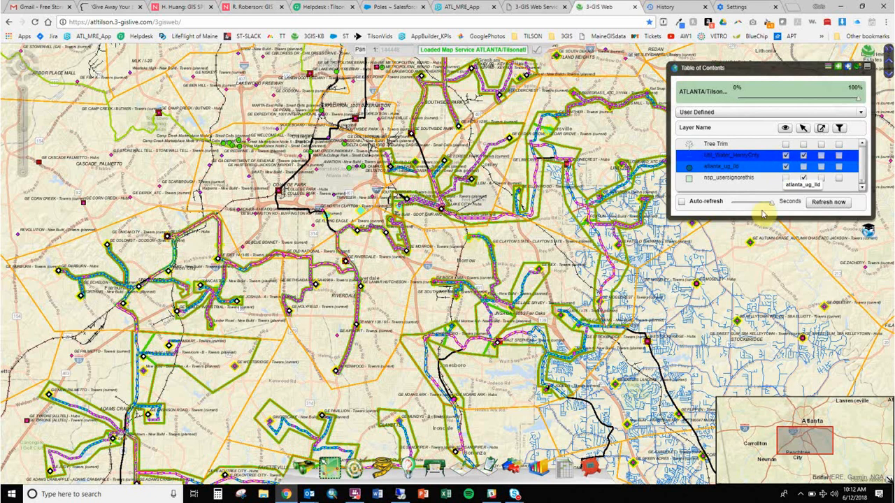
left_click_drag(702, 279, 490, 106)
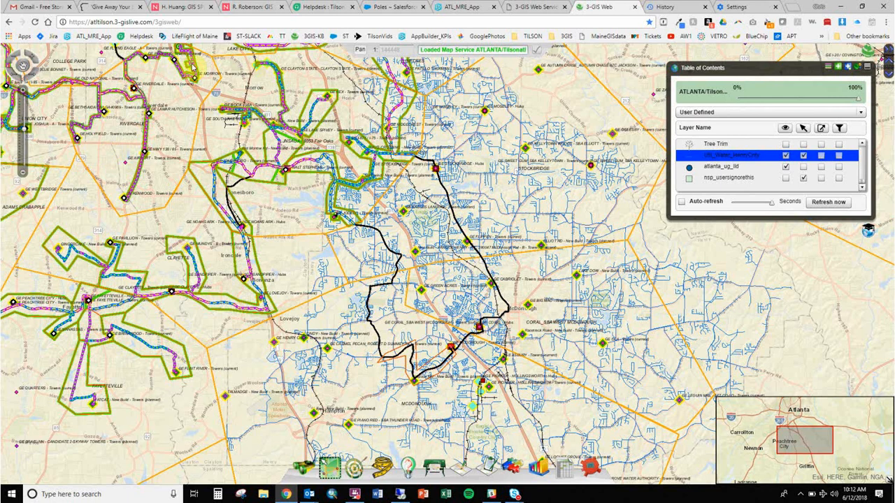
left_click(839, 6)
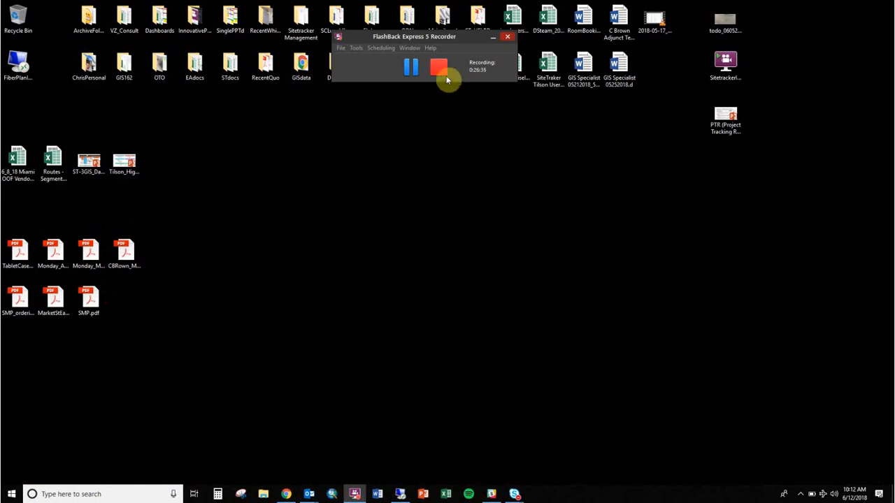